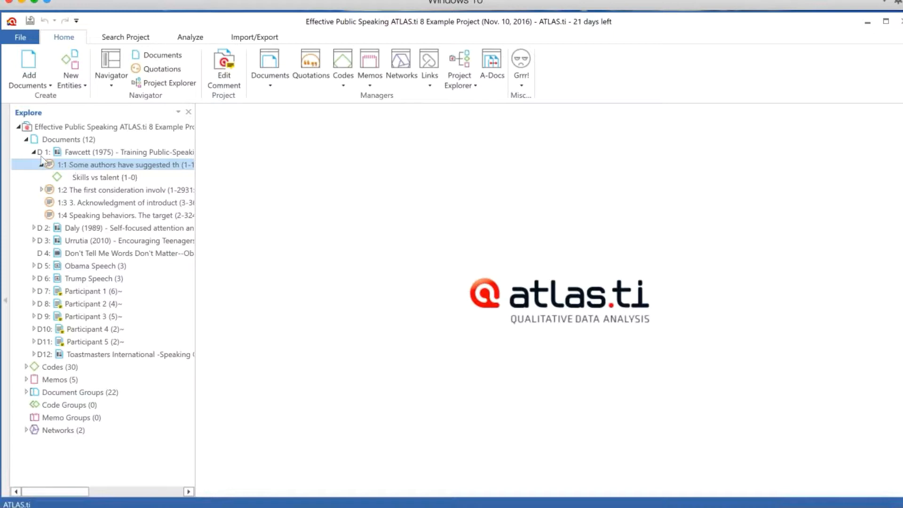
# Collapse the project's Documents branch and expand the Codes branch to examine the list of codes
pyautogui.click(27, 140)
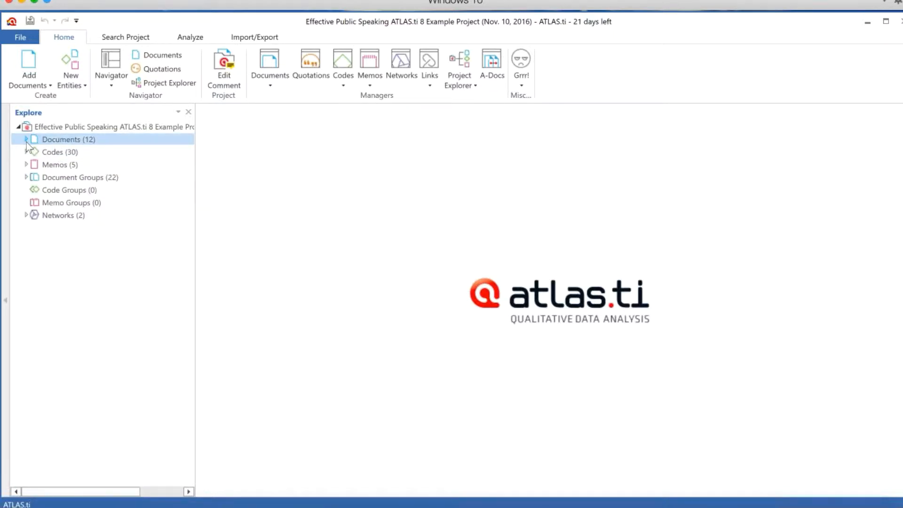
pyautogui.click(26, 153)
pyautogui.click(26, 152)
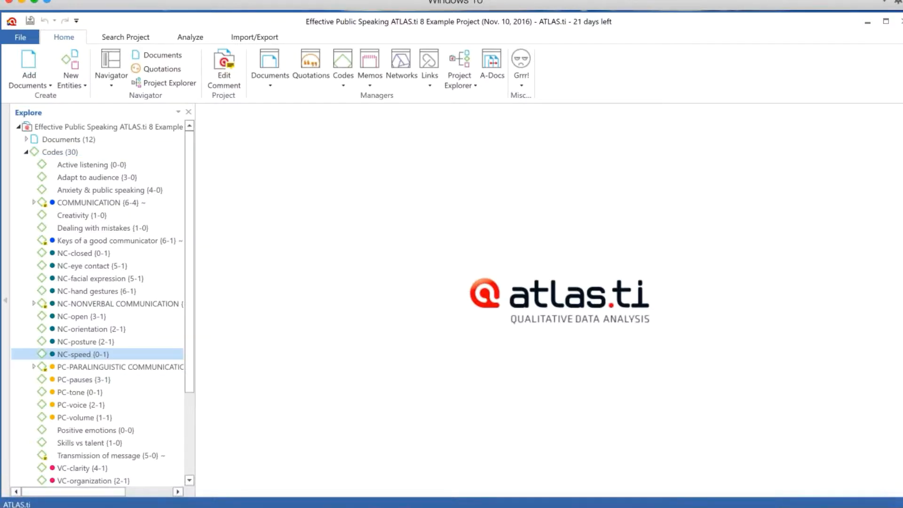
pyautogui.scroll(-3, 94, 353)
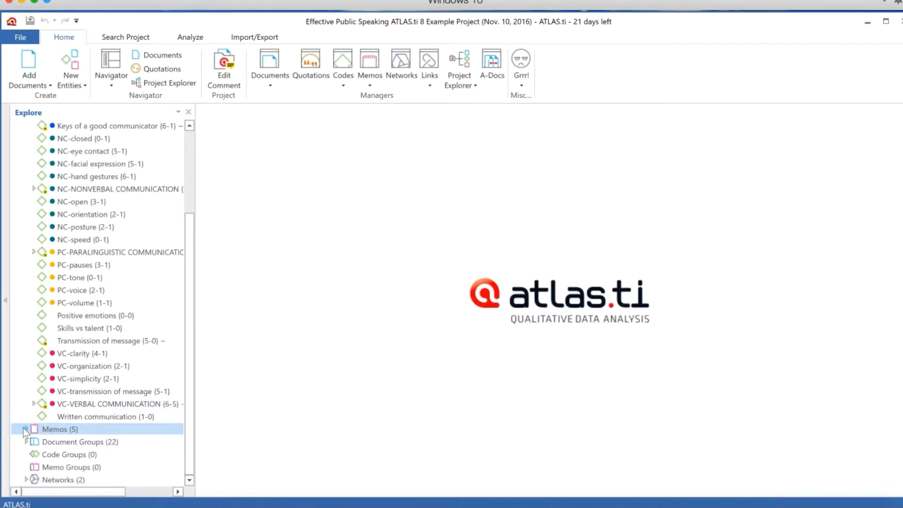
pyautogui.scroll(1, 63, 415)
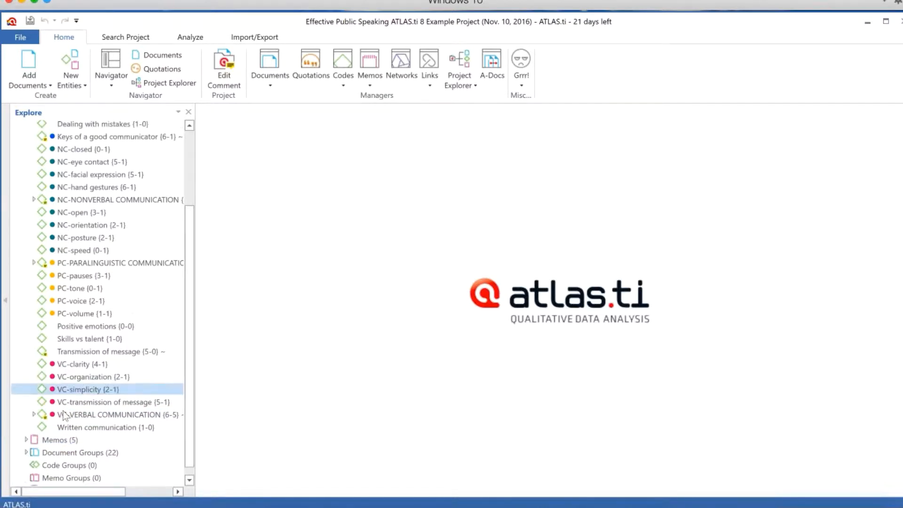
# Expand the Memos branch and open the memos "Effective public speaking behaviors" and "Keys to good communication"
pyautogui.click(25, 440)
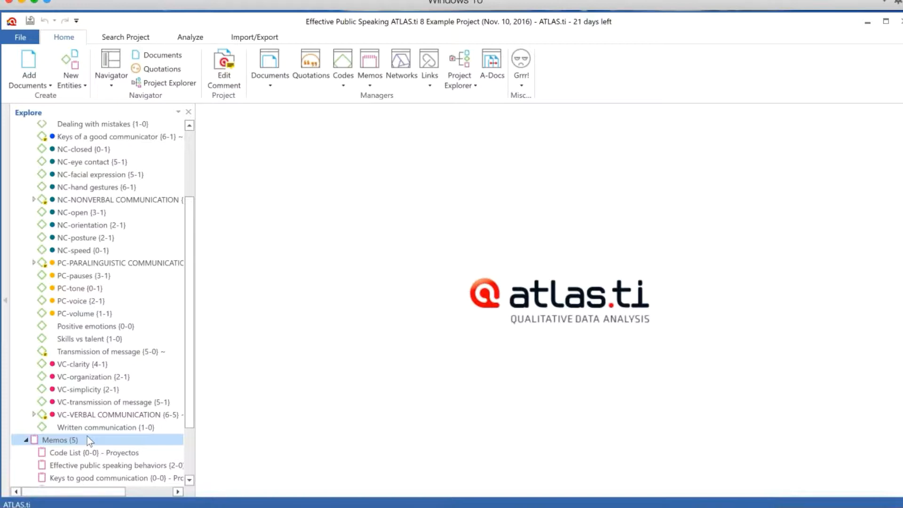
pyautogui.moveTo(190, 405); pyautogui.dragTo(188, 470)
pyautogui.click(126, 405)
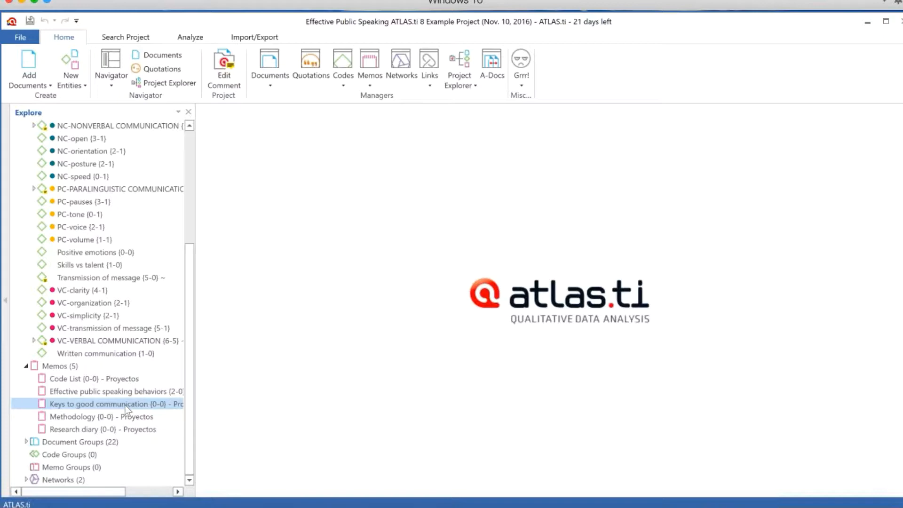
pyautogui.click(89, 379)
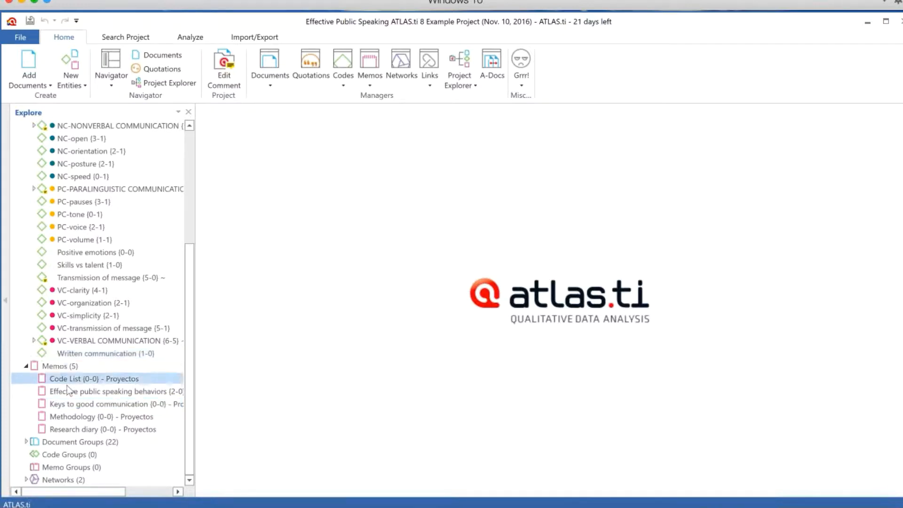
pyautogui.click(83, 391)
pyautogui.doubleClick(82, 391)
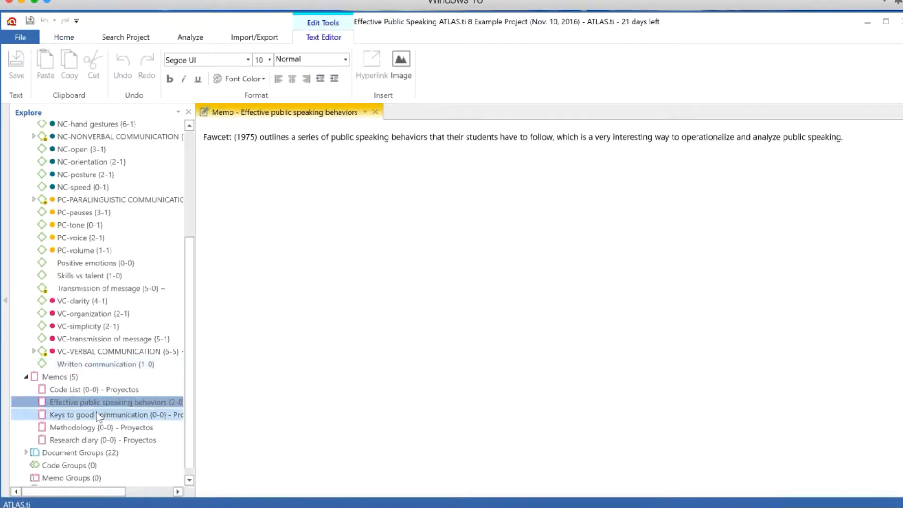
pyautogui.doubleClick(95, 417)
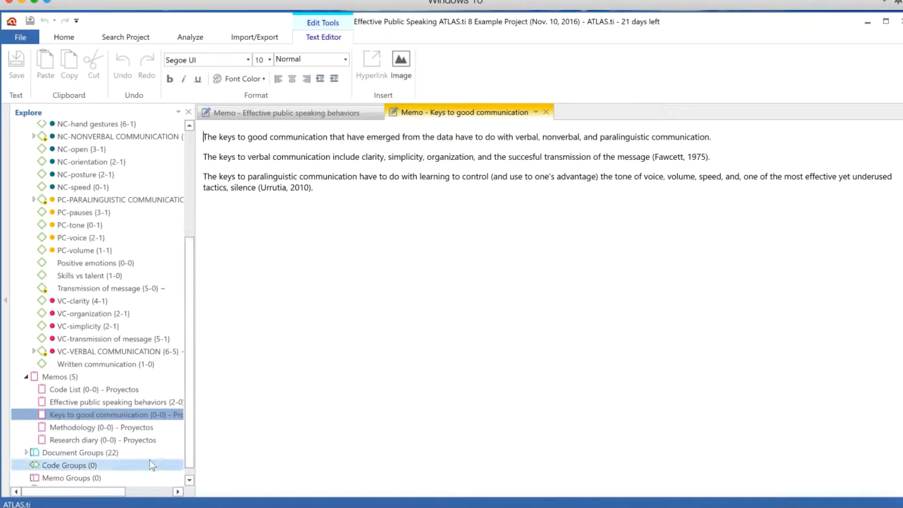
# Expand the Documents branch, collapsing the quotations under D1, and open document D1 on training public-speaking behavior
pyautogui.moveTo(188, 338); pyautogui.dragTo(181, 190)
pyautogui.click(26, 138)
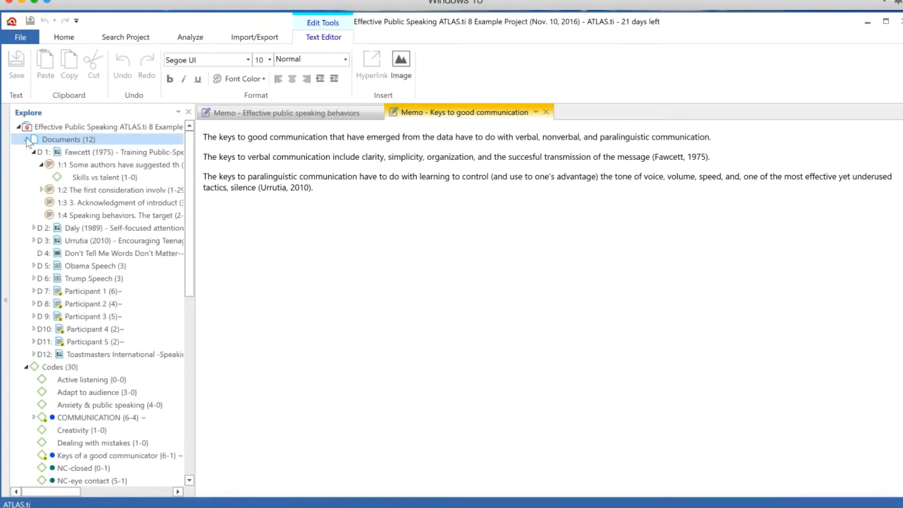
pyautogui.click(34, 153)
pyautogui.click(34, 153)
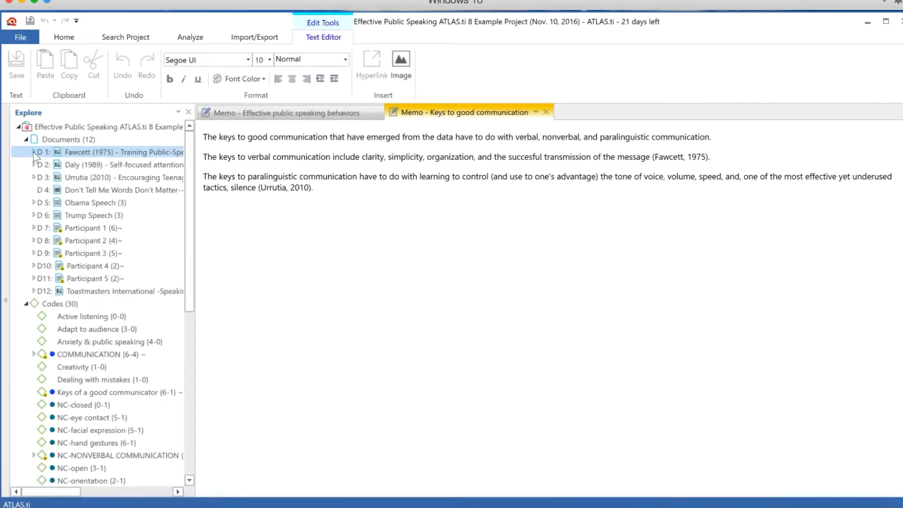
pyautogui.doubleClick(73, 152)
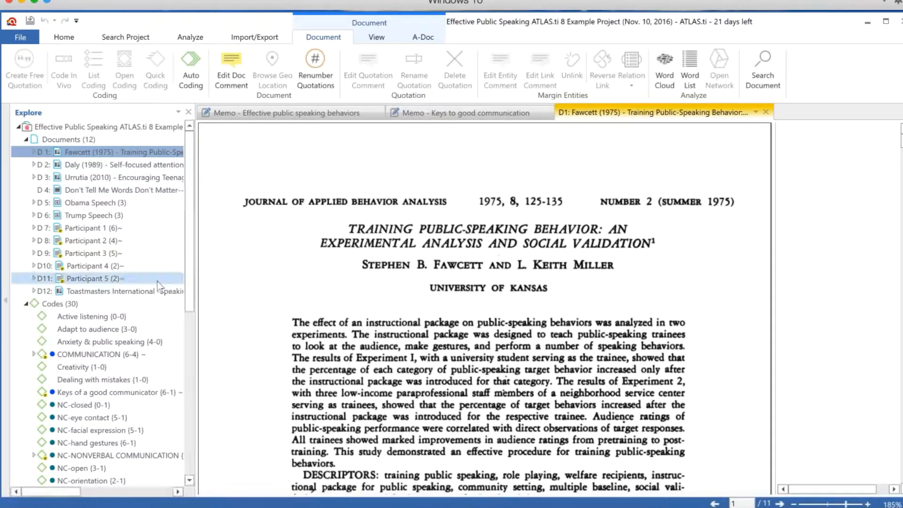
# Open the image documents D6 Trump Speech and D5 Obama Speech
pyautogui.doubleClick(65, 216)
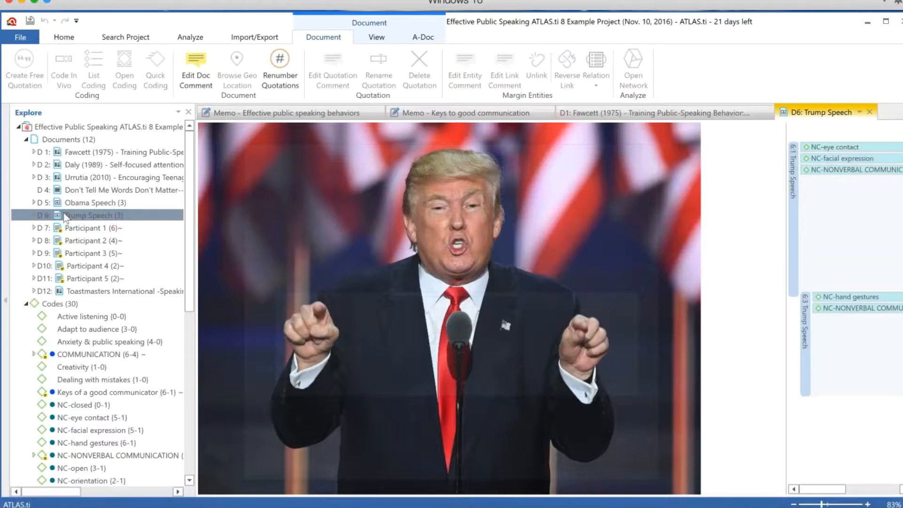
pyautogui.click(68, 214)
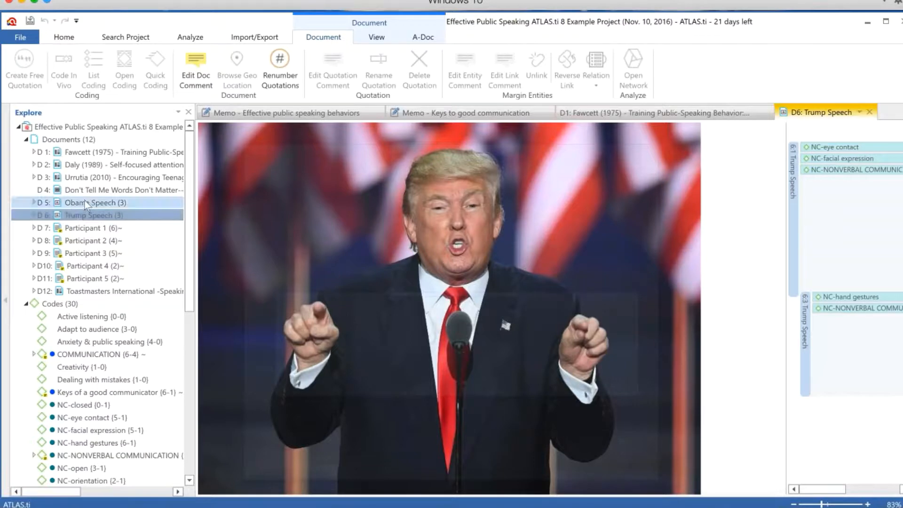
pyautogui.doubleClick(86, 203)
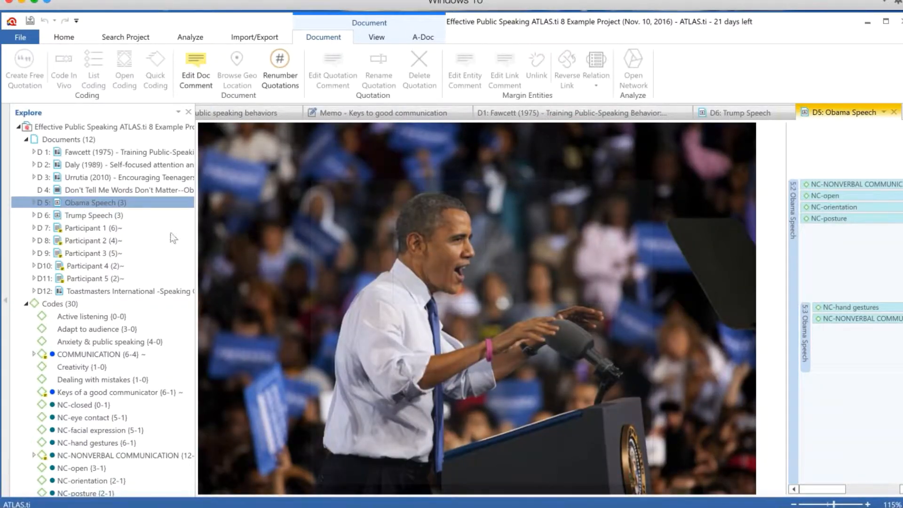
# Open the video document D4 "Don't Tell Me Words Don't Matter", play it briefly and pause it
pyautogui.doubleClick(112, 191)
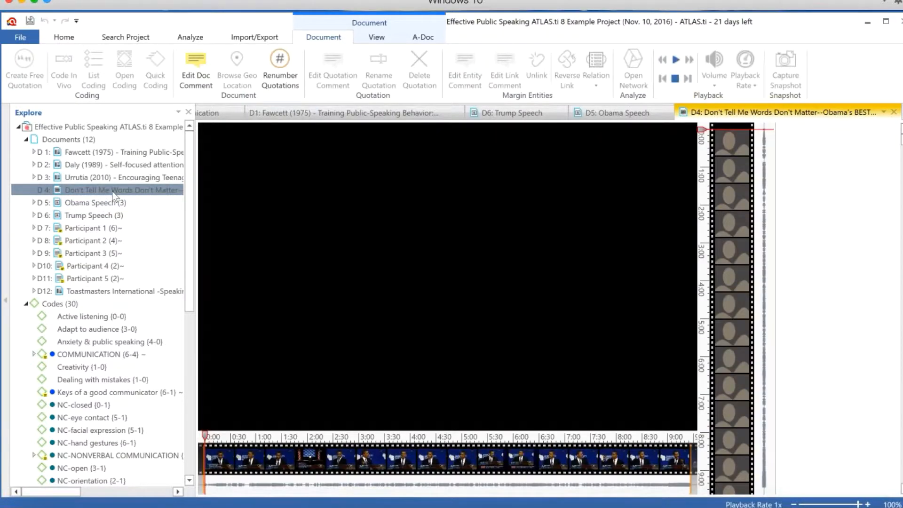
pyautogui.click(446, 420)
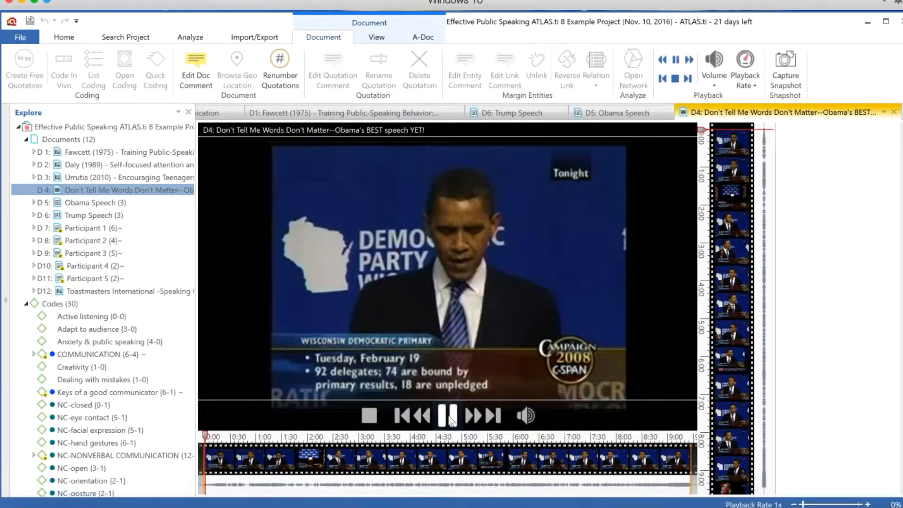
pyautogui.click(449, 420)
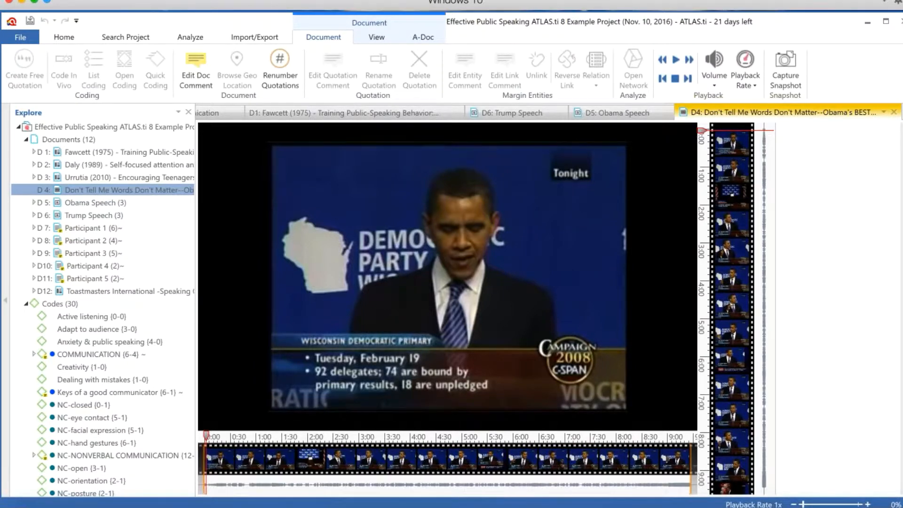
pyautogui.click(92, 316)
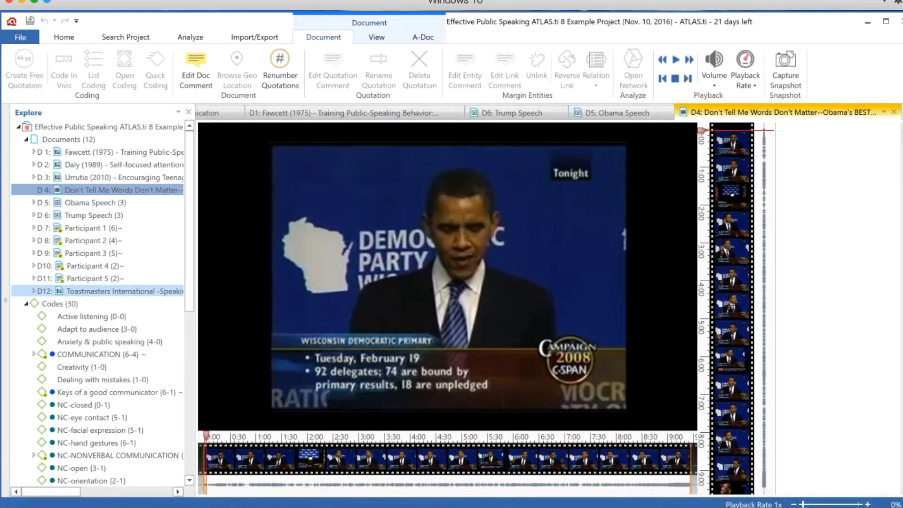
# Hide the project explorer to widen the workspace and look through the open documents and memos
pyautogui.click(6, 301)
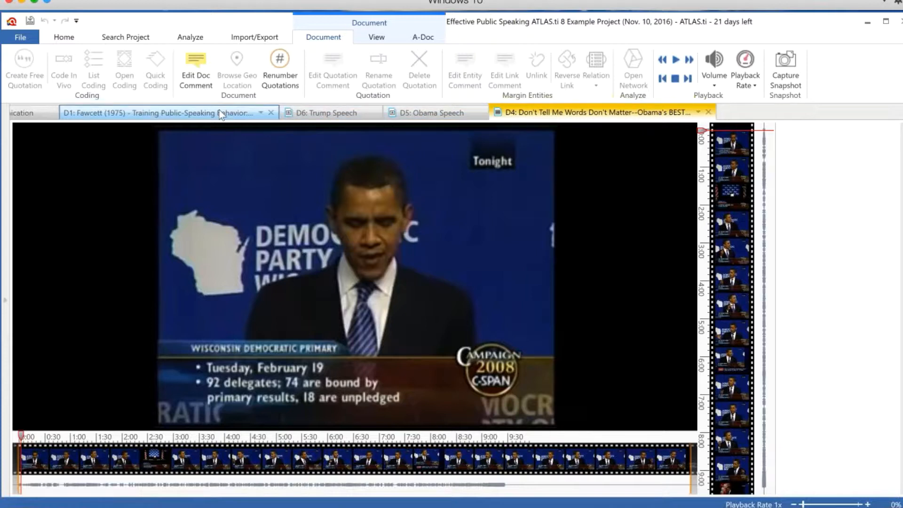
pyautogui.click(419, 114)
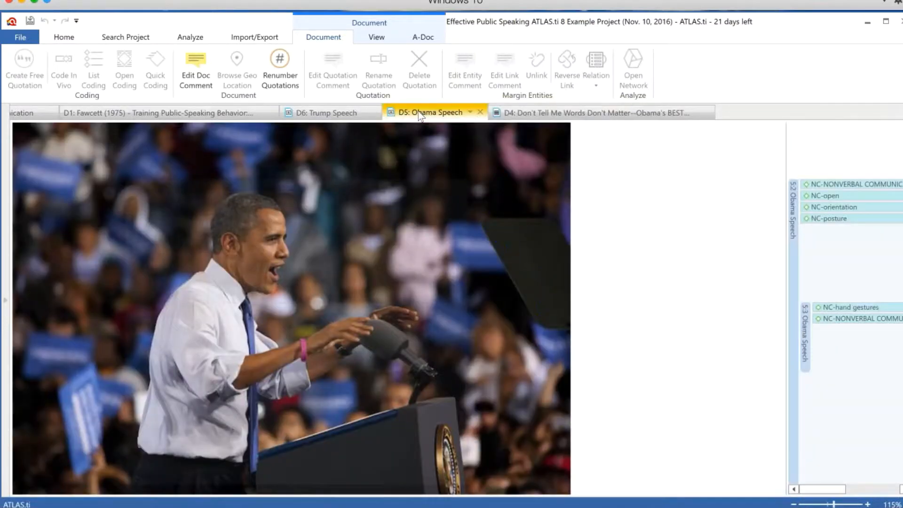
pyautogui.click(347, 114)
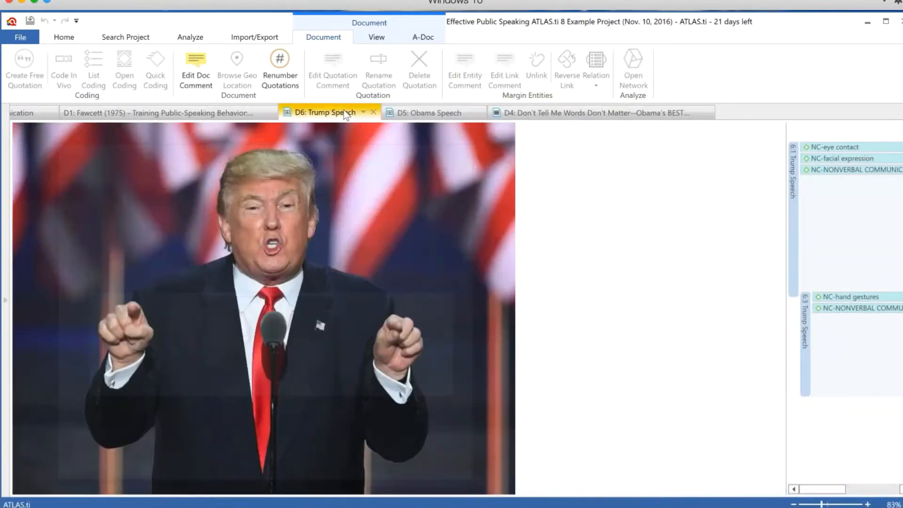
pyautogui.click(207, 116)
pyautogui.click(37, 113)
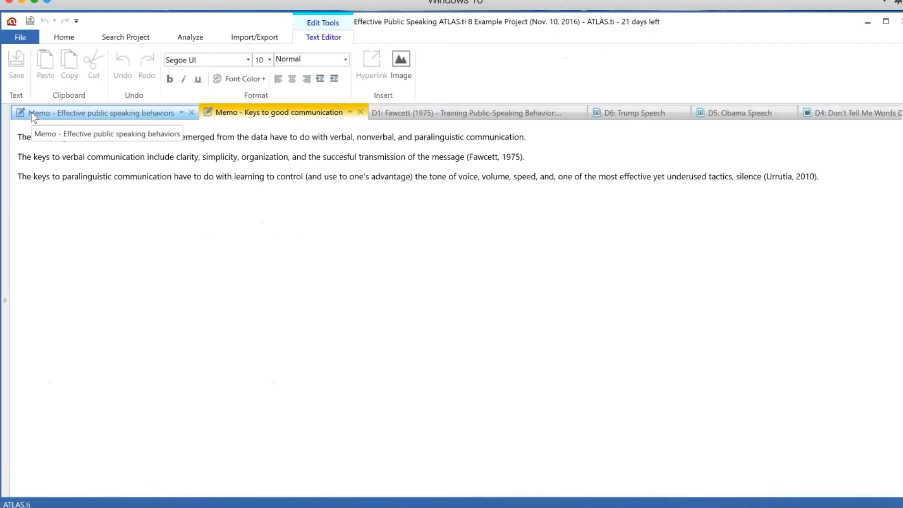
# Close the "Effective public speaking behaviors" memo and place document D1 in a new tab group to the left
pyautogui.click(191, 113)
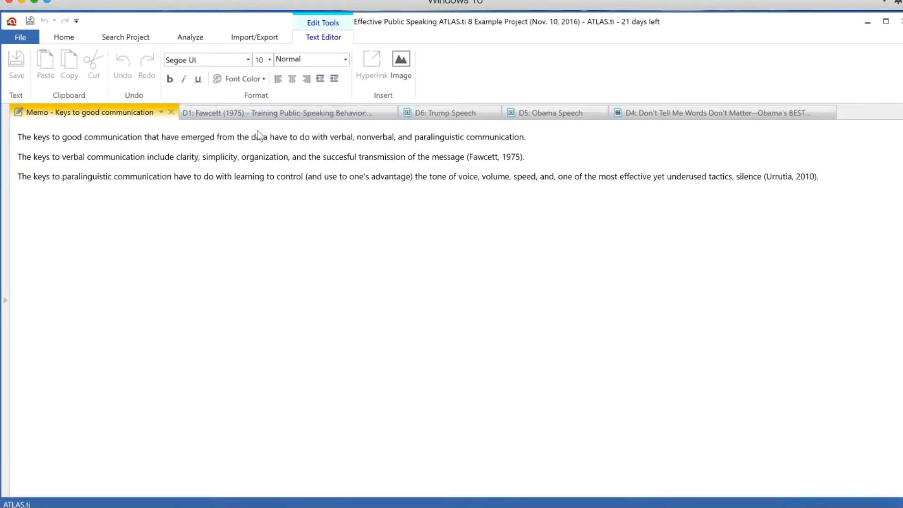
pyautogui.click(228, 114)
pyautogui.click(380, 113)
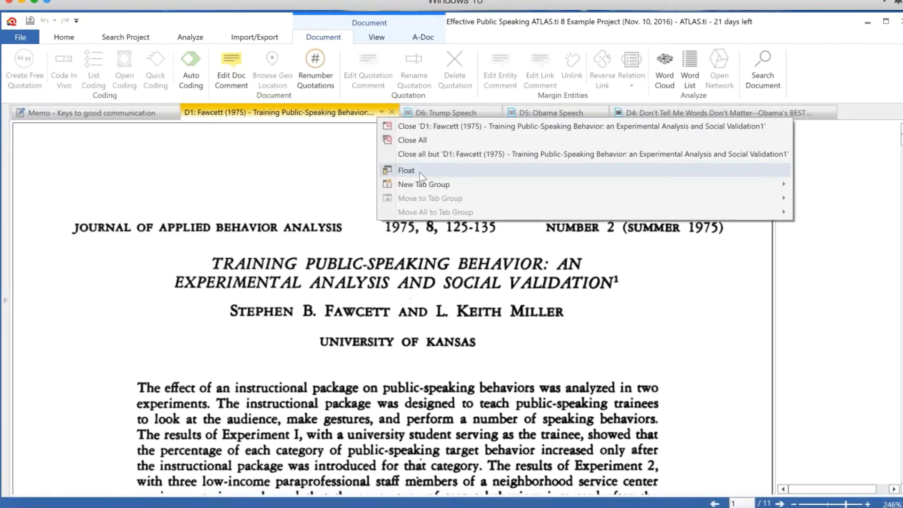
pyautogui.moveTo(431, 185)
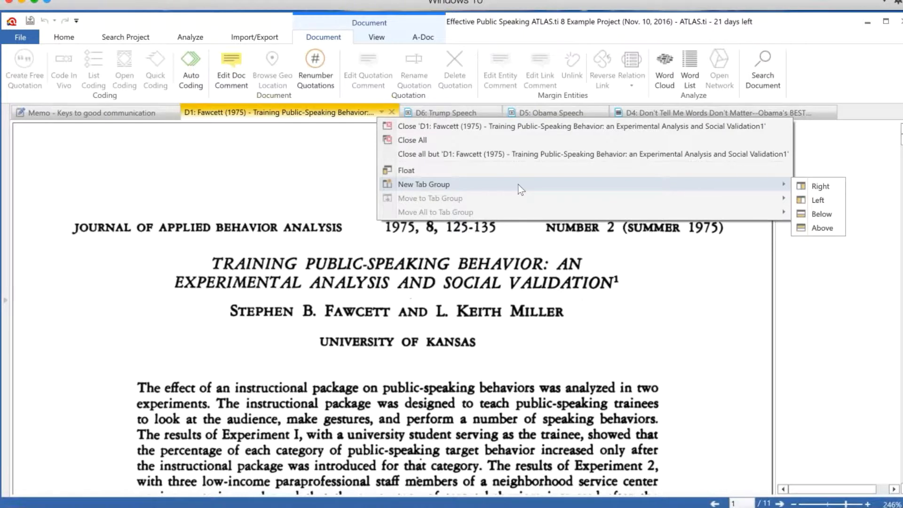
pyautogui.click(804, 200)
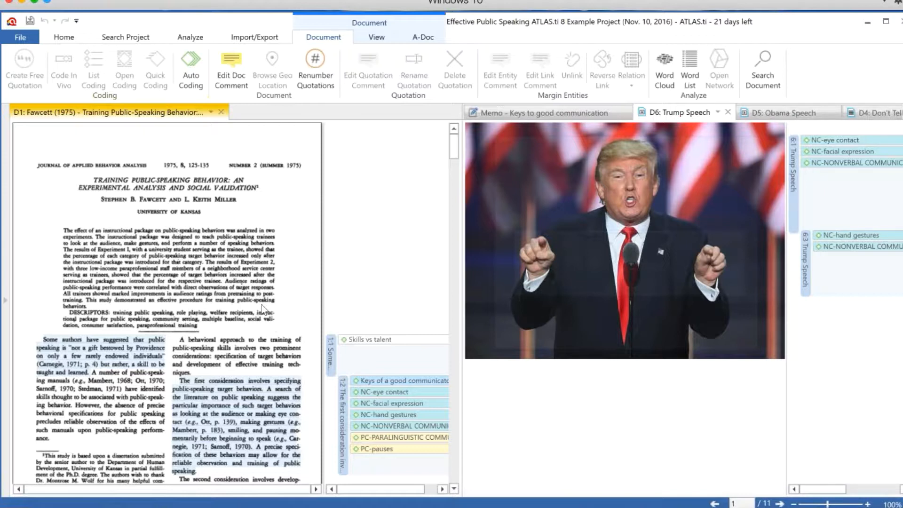
# Place the "Keys to good communication" memo in a new tab group below and enlarge the document area above it
pyautogui.click(616, 117)
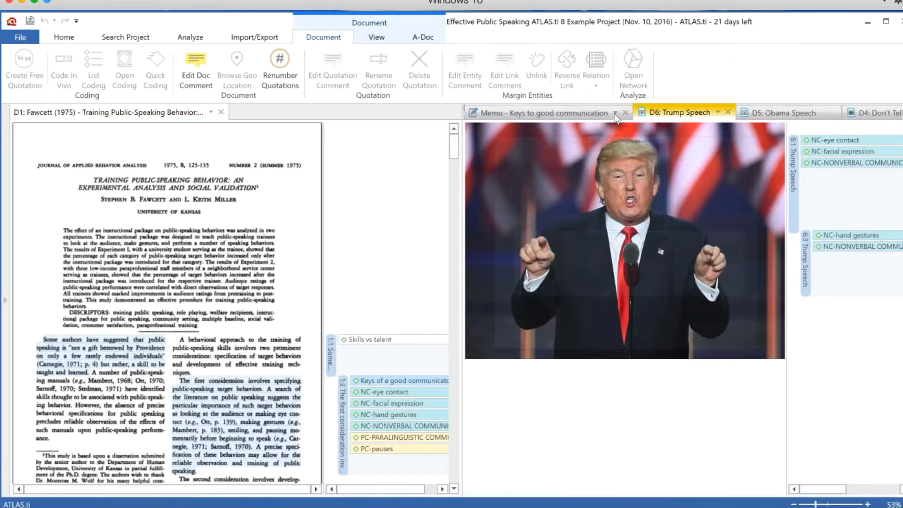
pyautogui.click(615, 114)
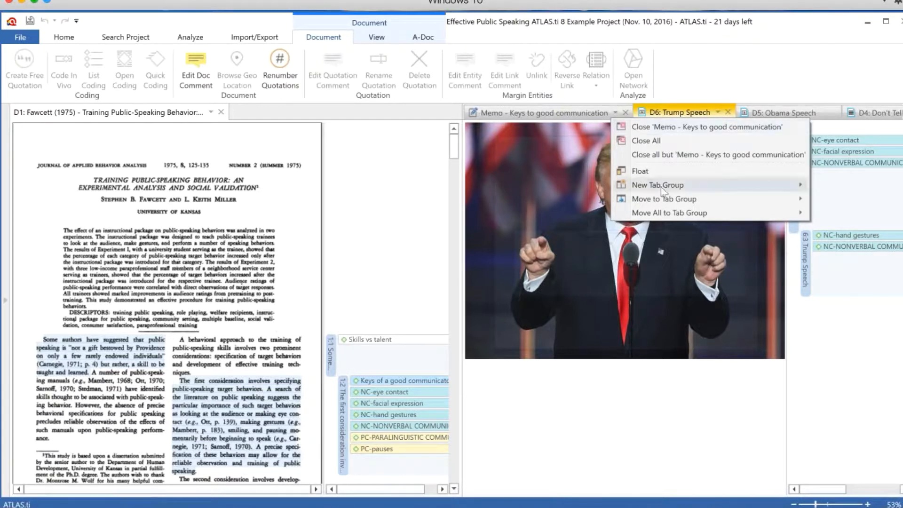
pyautogui.moveTo(662, 188)
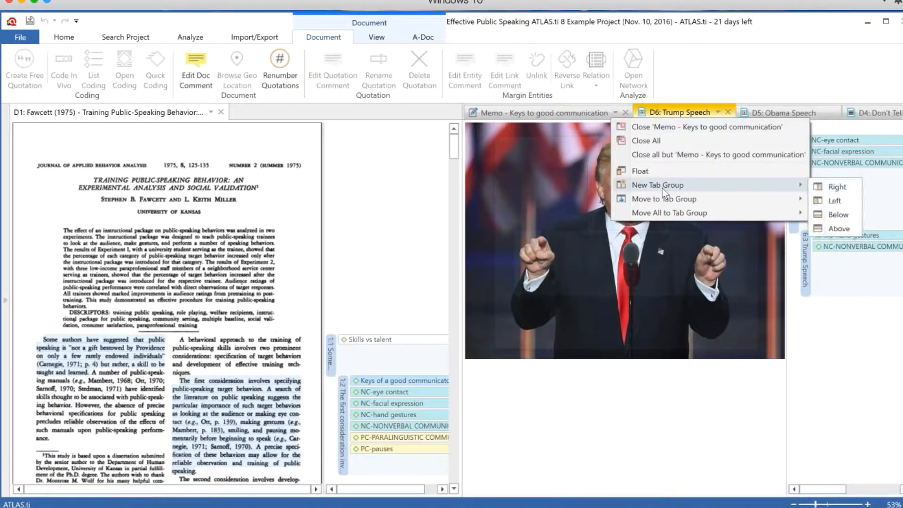
pyautogui.click(837, 215)
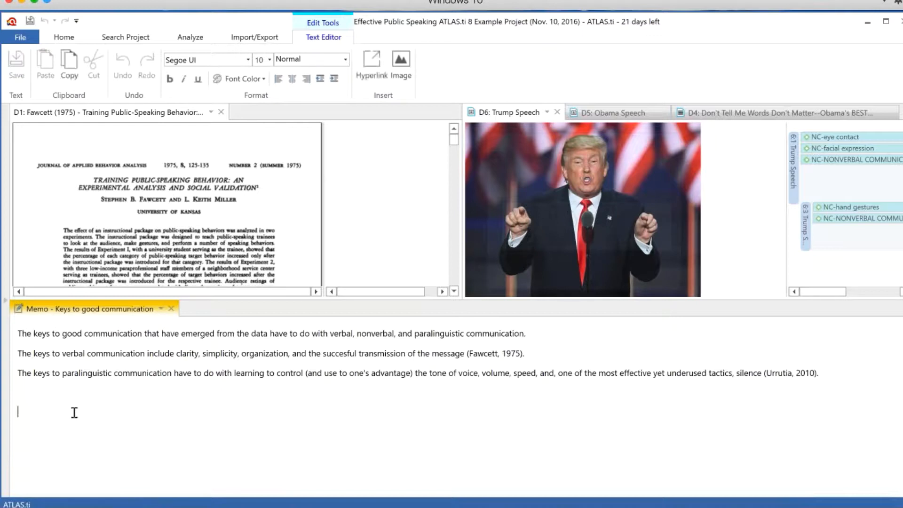
pyautogui.moveTo(278, 301); pyautogui.dragTo(278, 347)
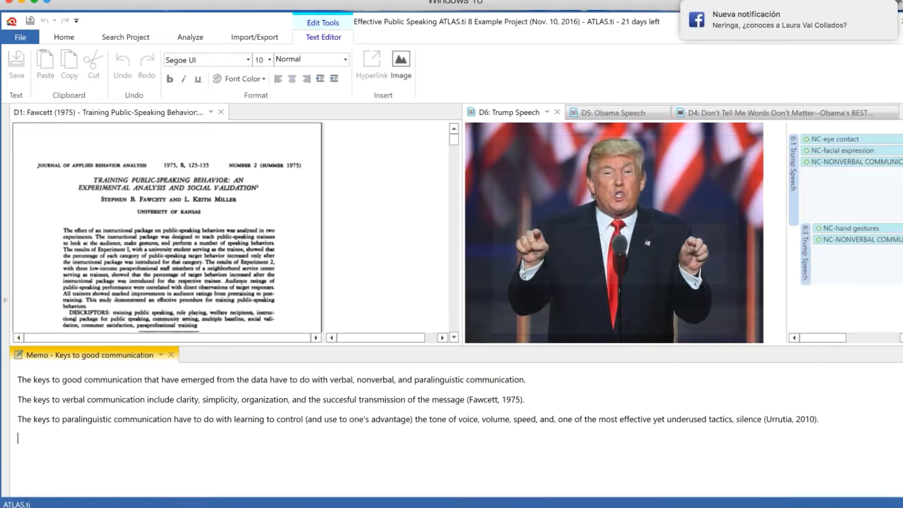
# Float the "Keys to good communication" memo as a separate window and reposition it over the documents
pyautogui.click(161, 357)
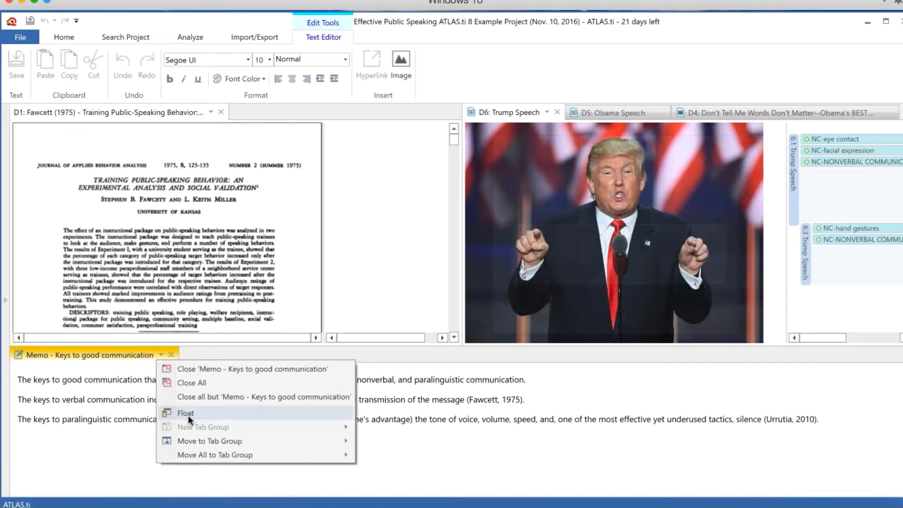
pyautogui.click(187, 414)
pyautogui.moveTo(473, 117); pyautogui.dragTo(537, 163)
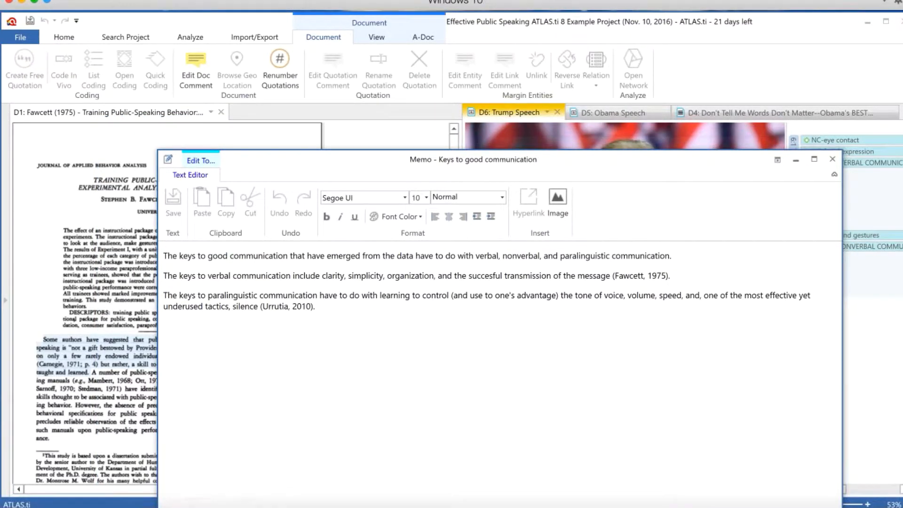
pyautogui.moveTo(515, 162); pyautogui.dragTo(556, 158)
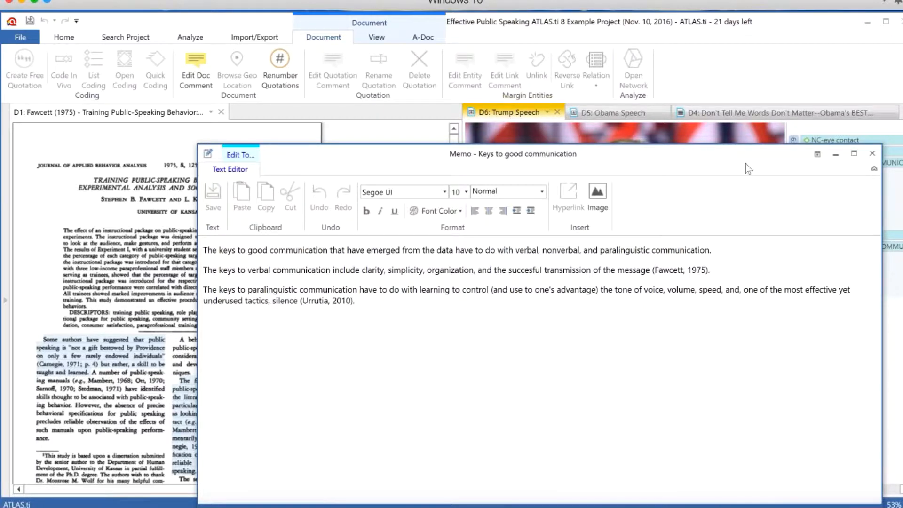
# Close the floating "Keys to good communication" memo and documents D6, D5 and D4, leaving only D1 open
pyautogui.click(869, 154)
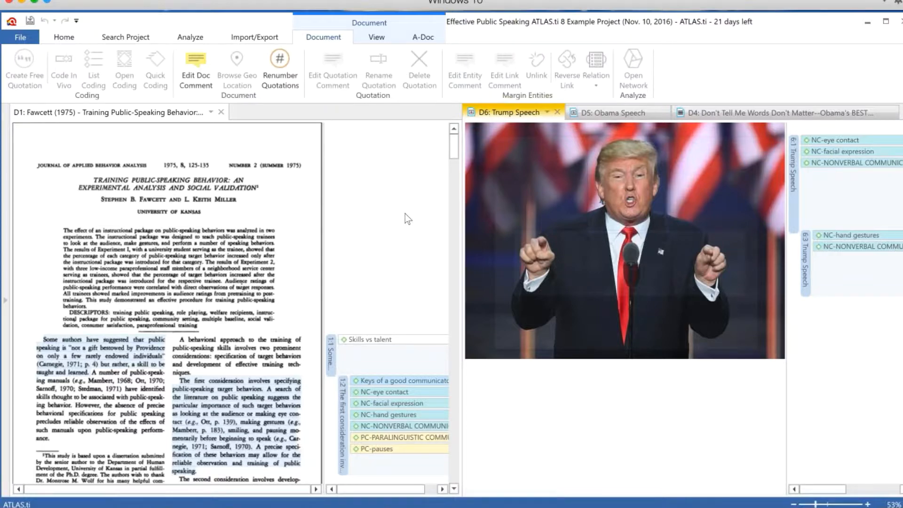
pyautogui.click(557, 113)
pyautogui.click(557, 112)
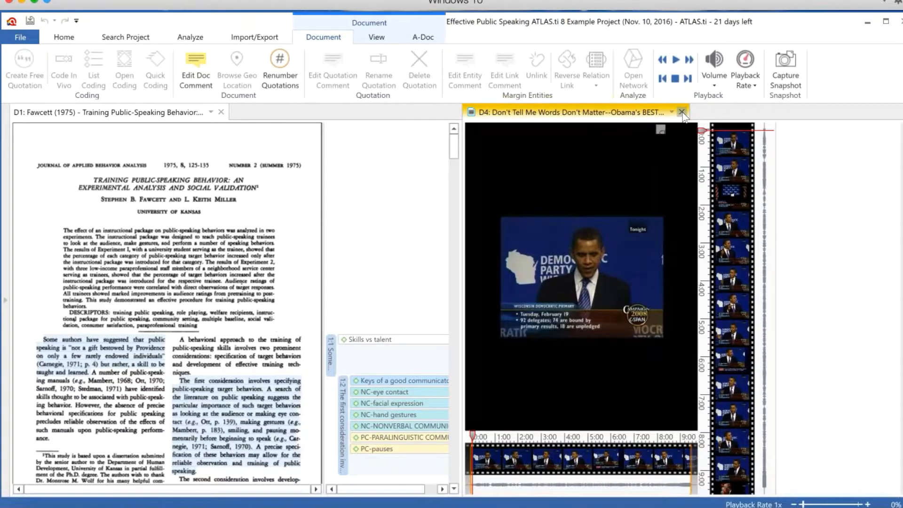
pyautogui.click(681, 113)
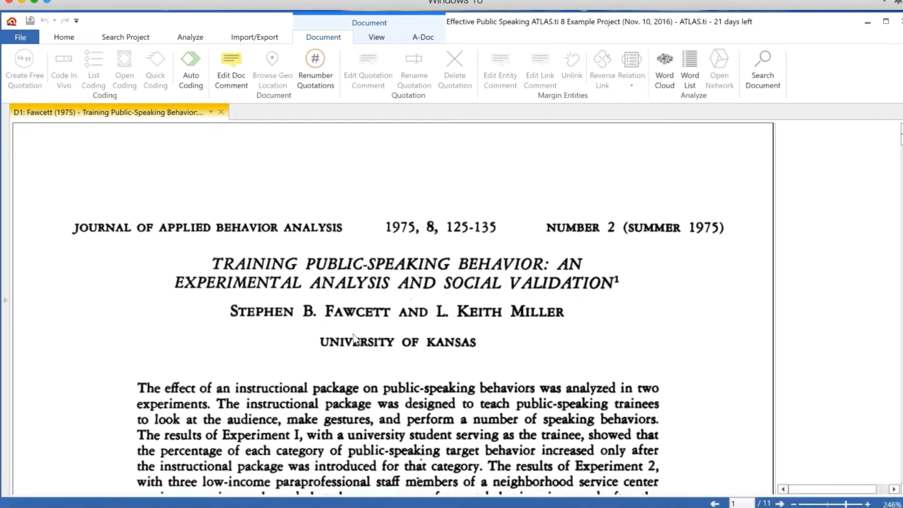
# Look through the text and coded passages on the first two pages of document D1
pyautogui.click(447, 311)
pyautogui.scroll(-10, 397, 308)
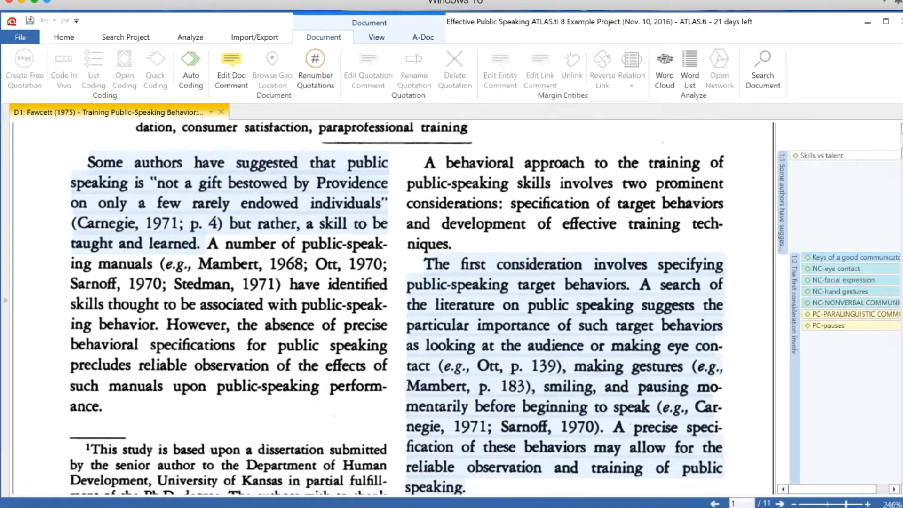
pyautogui.scroll(-10, 406, 235)
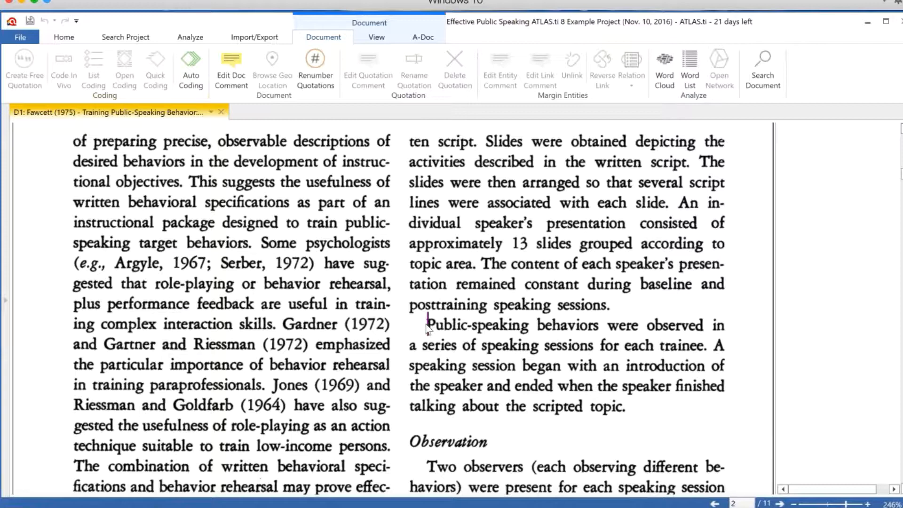
pyautogui.click(445, 345)
pyautogui.click(413, 335)
pyautogui.click(30, 20)
pyautogui.click(485, 406)
# Bring back the project explorer and open documents Participant 3, Participant 4 and D12, returning to Participant 4
pyautogui.click(6, 179)
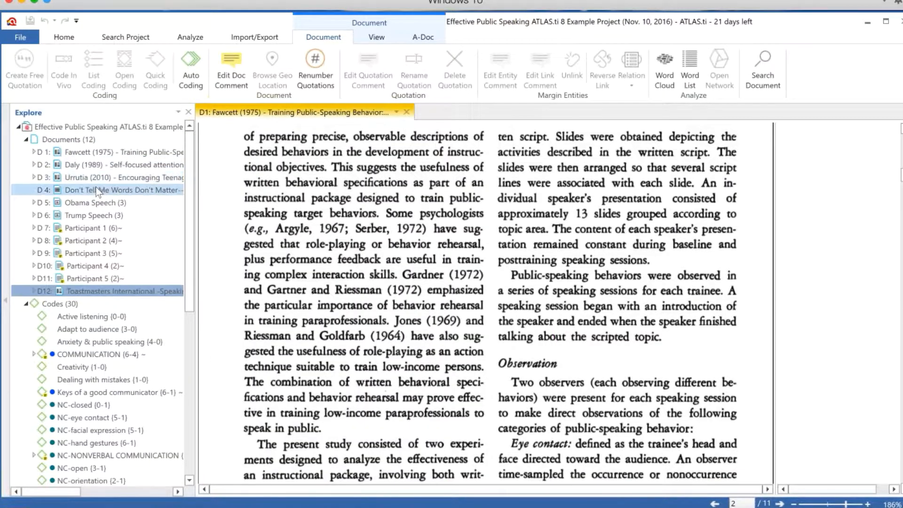
pyautogui.click(95, 256)
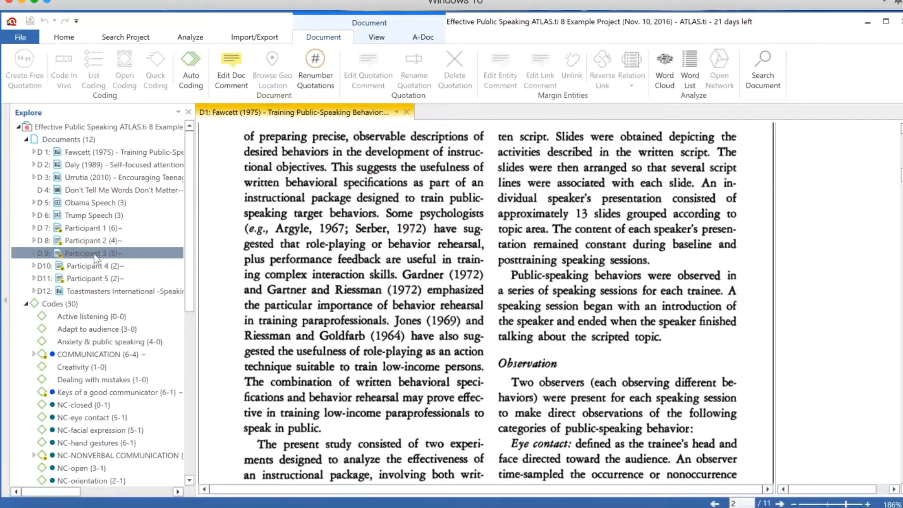
pyautogui.doubleClick(71, 256)
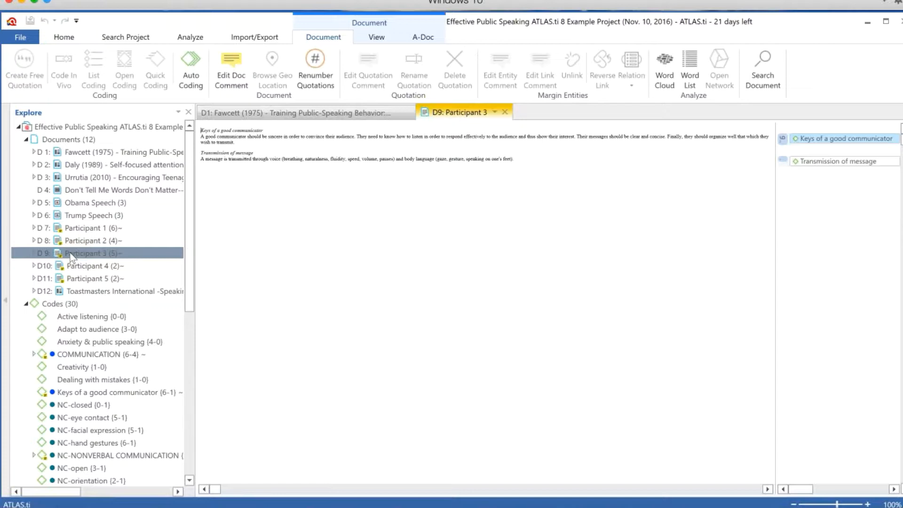
pyautogui.doubleClick(79, 267)
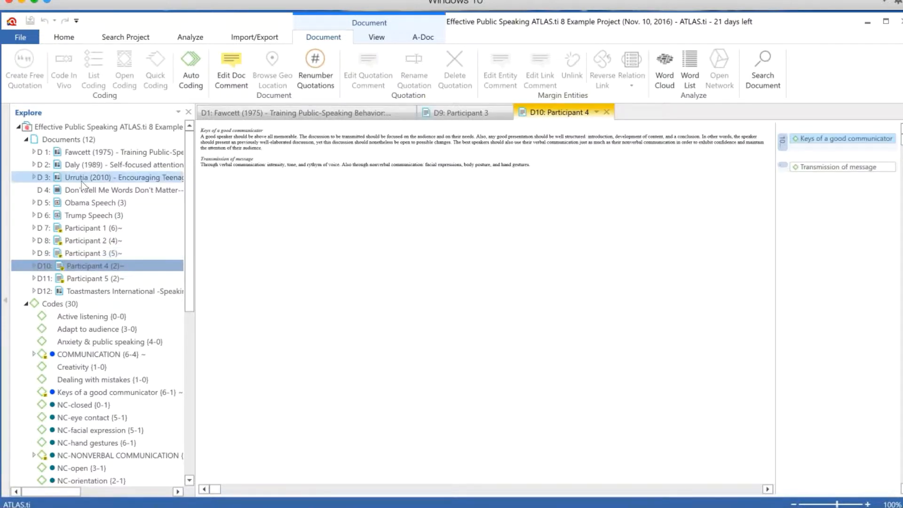
pyautogui.doubleClick(71, 291)
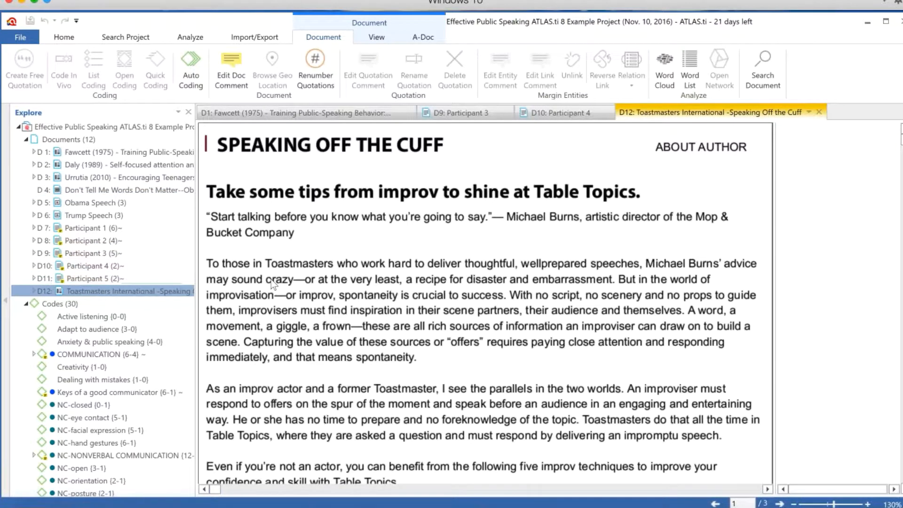
pyautogui.doubleClick(104, 262)
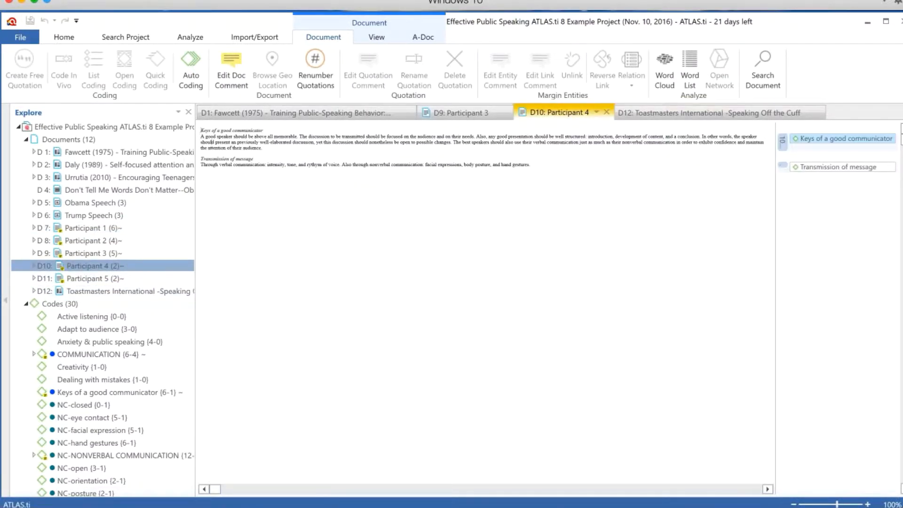
# Create a free quotation in Participant 4 from "A good speaker should be" through the "Transmission of message" paragraph, and widen the coding margin
pyautogui.moveTo(201, 136); pyautogui.dragTo(453, 141)
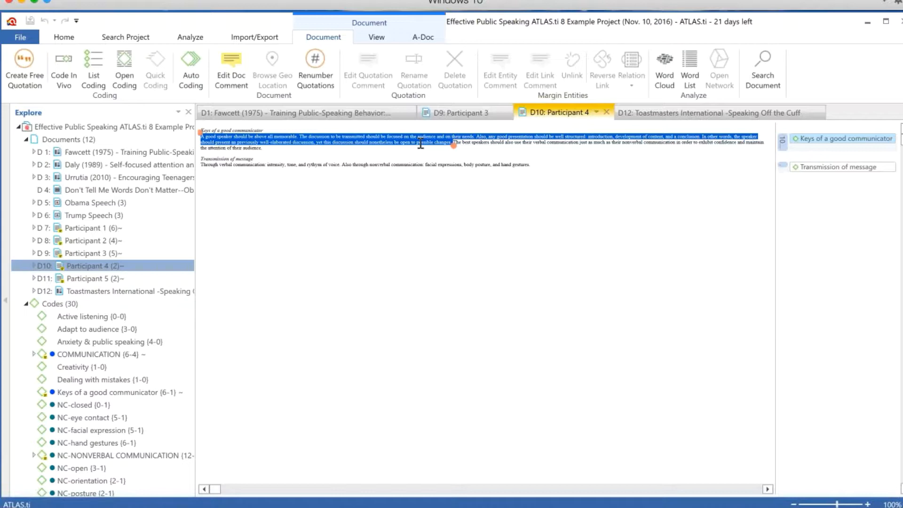
pyautogui.click(29, 74)
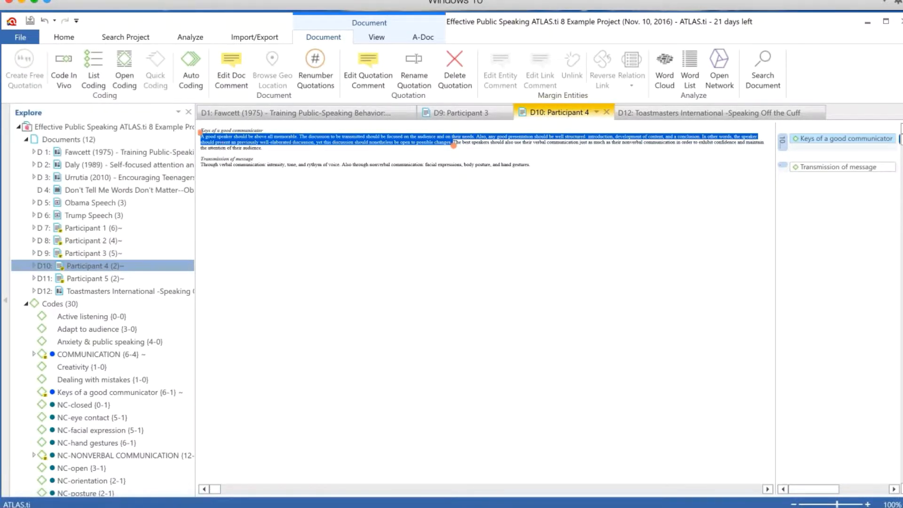
pyautogui.moveTo(453, 145); pyautogui.dragTo(314, 142)
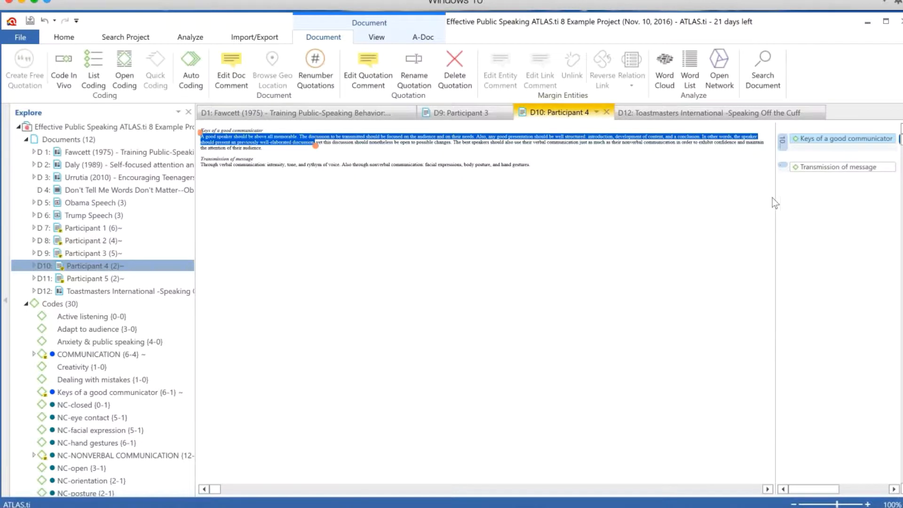
pyautogui.moveTo(773, 198); pyautogui.dragTo(634, 200)
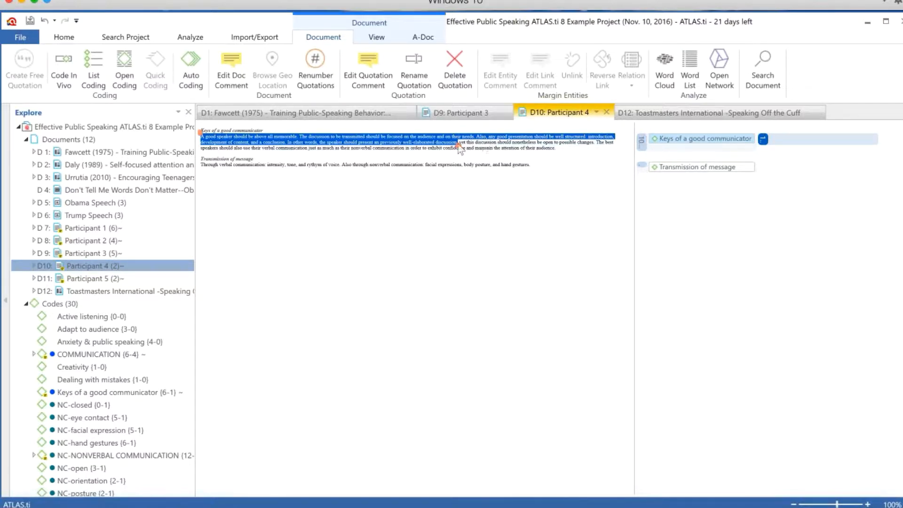
pyautogui.moveTo(458, 145); pyautogui.dragTo(543, 169)
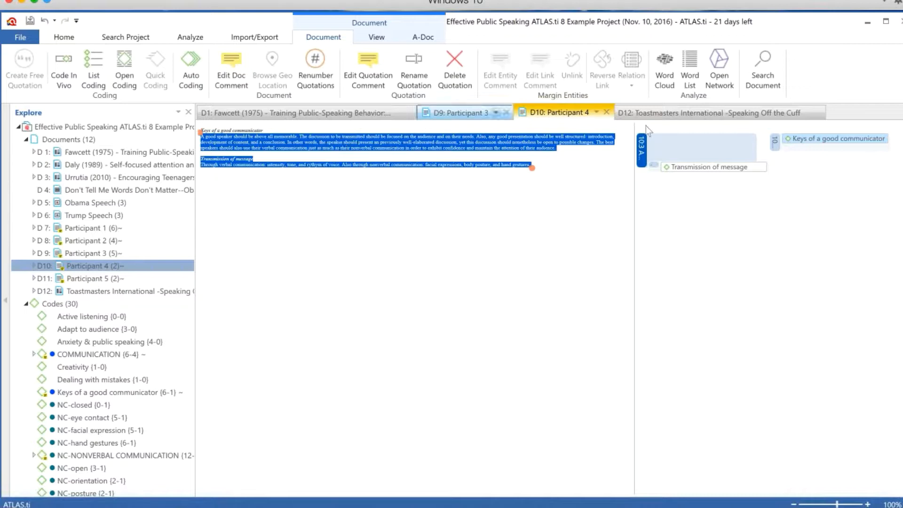
# Apply open coding to the new Participant 4 quotation with the new codes "Confidence of leader" and "Importance of their audience"
pyautogui.rightClick(643, 150)
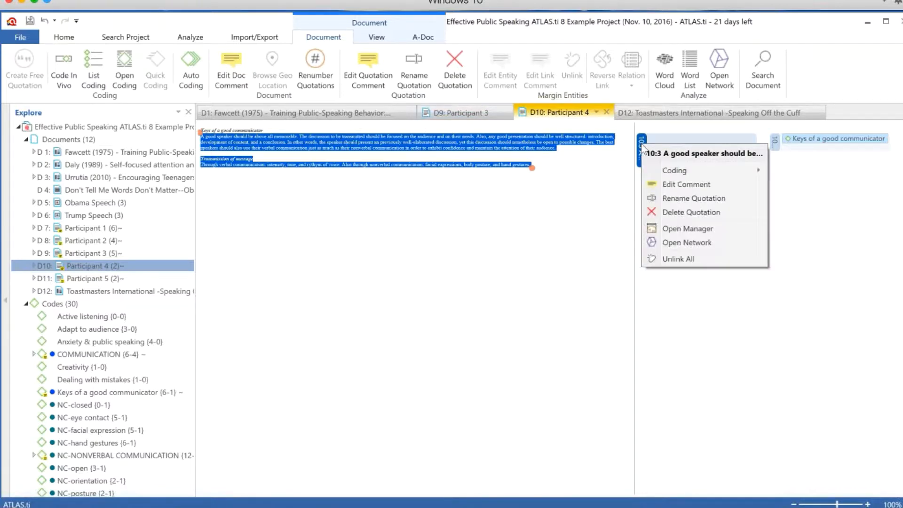
pyautogui.moveTo(662, 173)
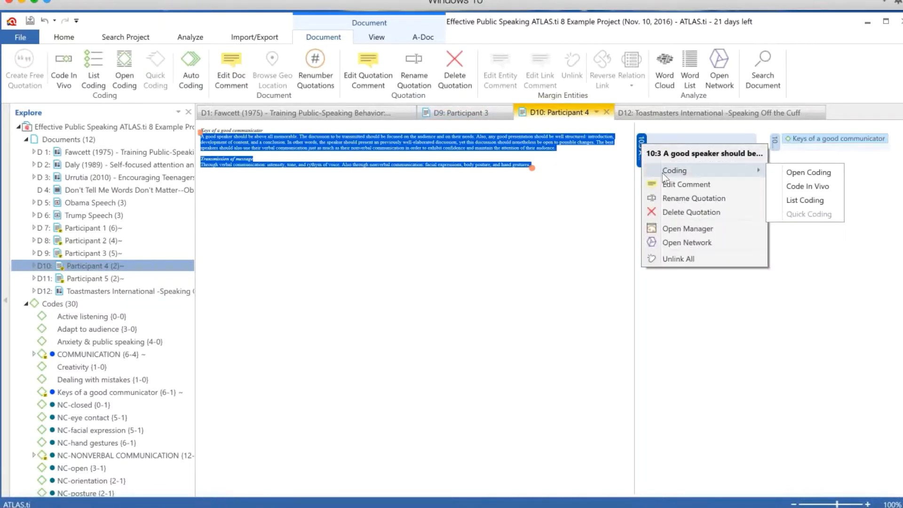
pyautogui.click(793, 176)
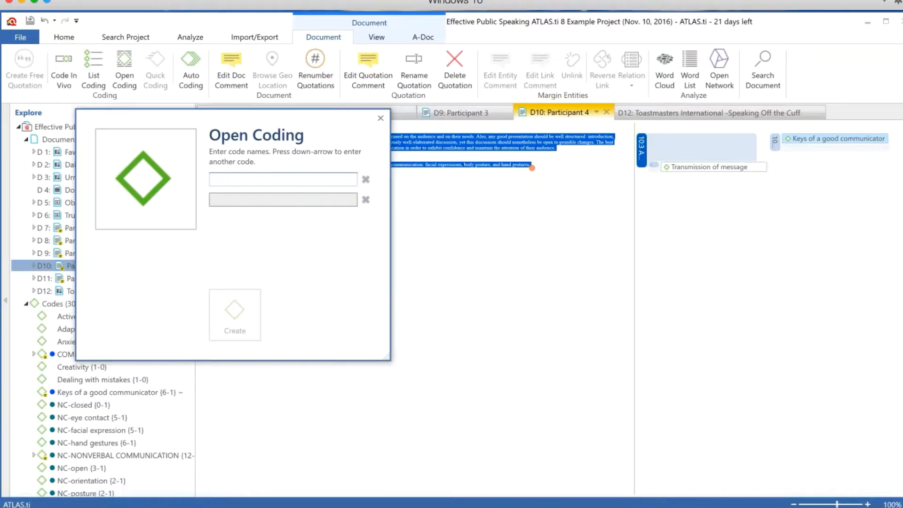
pyautogui.write('Confide')
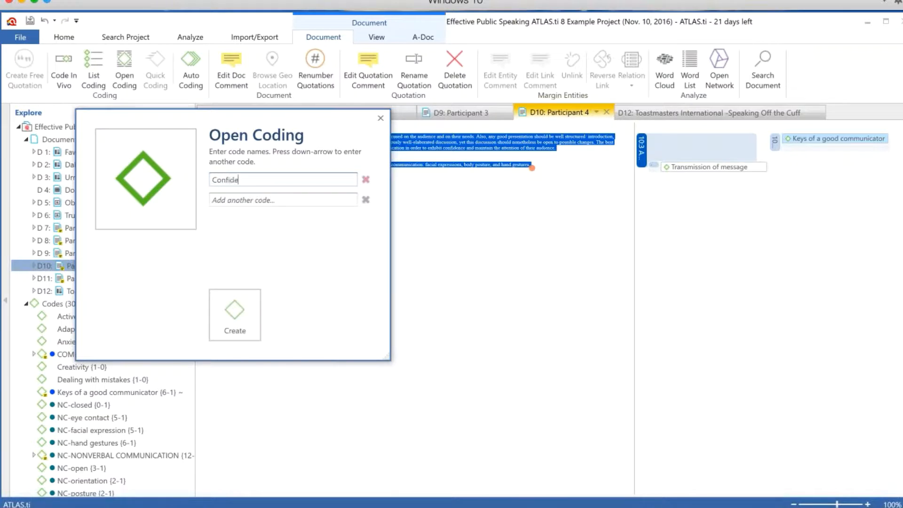
pyautogui.write('nce of leader')
pyautogui.click(242, 204)
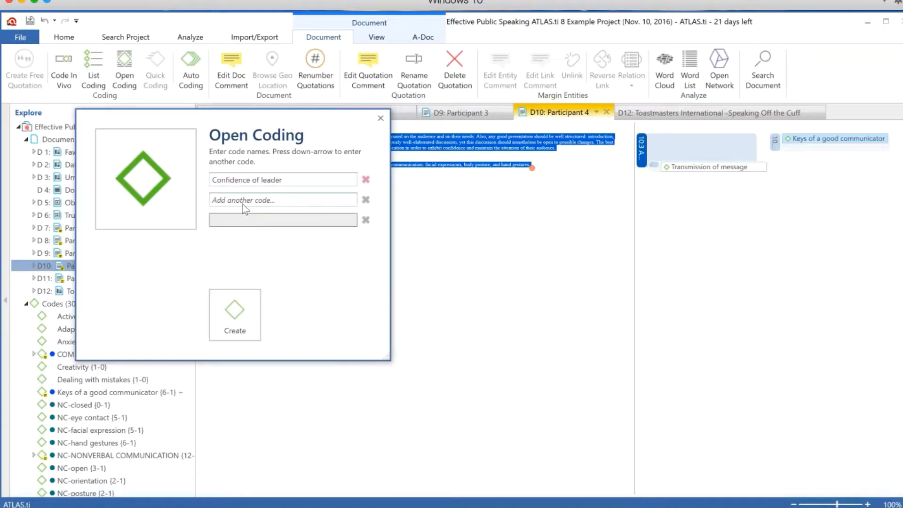
pyautogui.write('Importance of their audience')
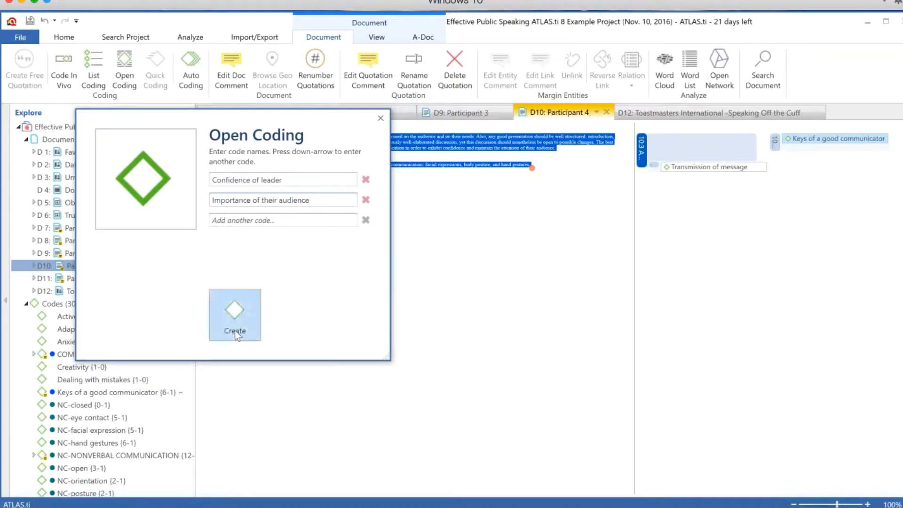
pyautogui.click(235, 330)
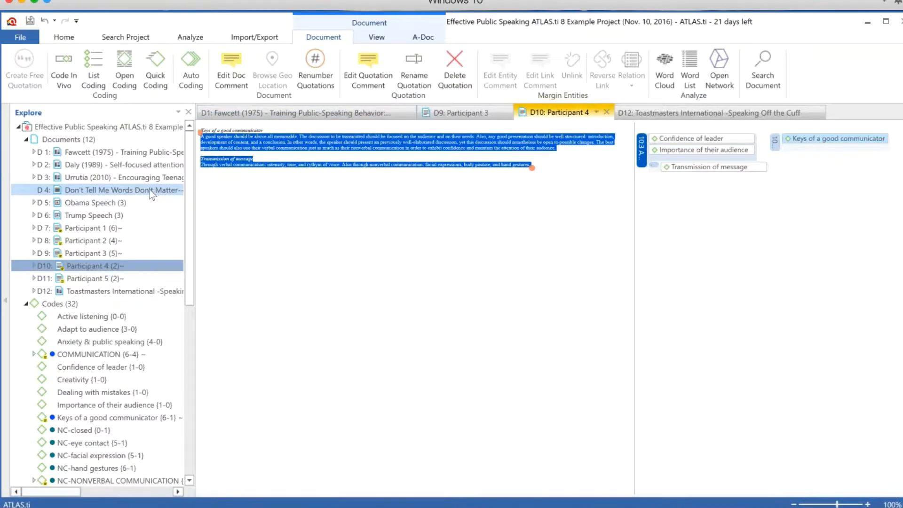
# Open the D5 Obama Speech image and the D4 video, and start playing the video
pyautogui.doubleClick(94, 203)
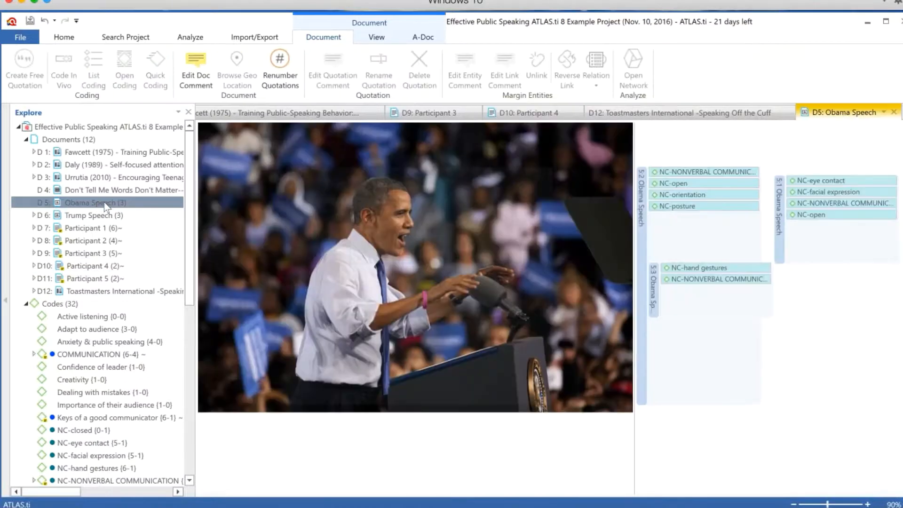
pyautogui.doubleClick(105, 191)
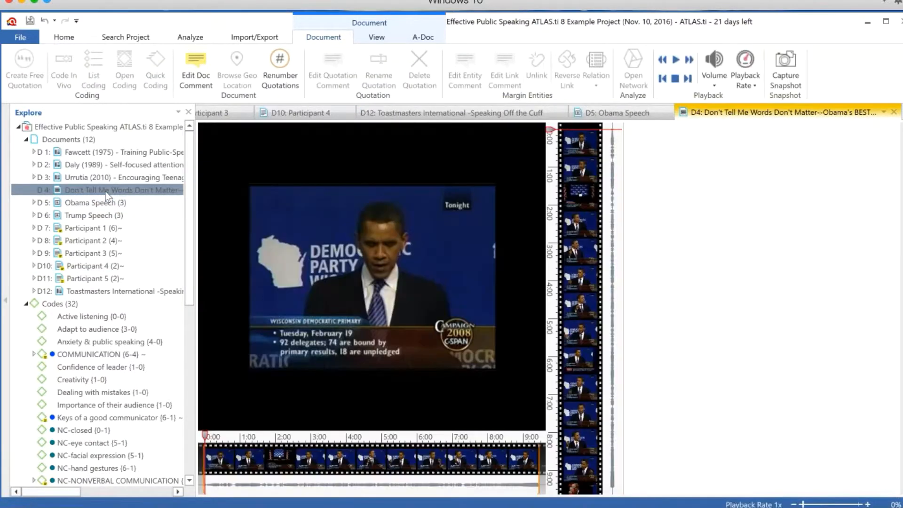
pyautogui.moveTo(352, 250)
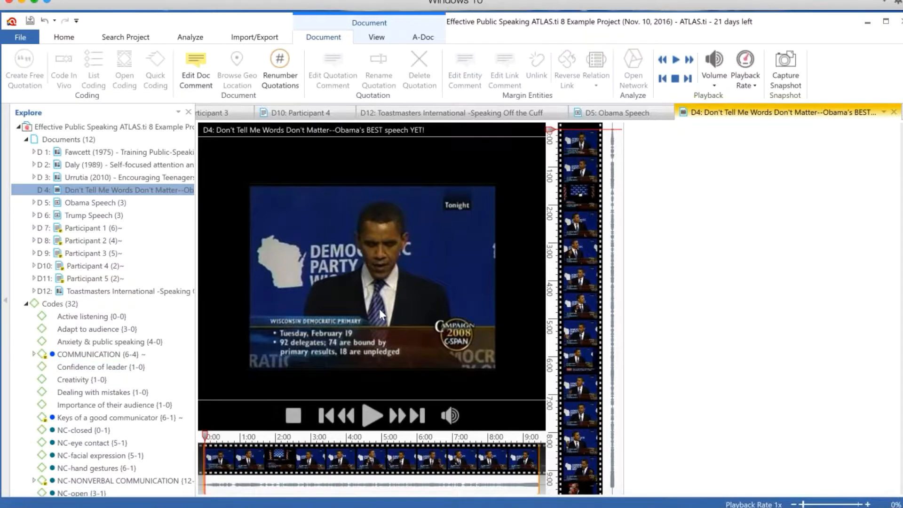
pyautogui.click(372, 416)
# Mute the D4 video and code its segment from 0:34 to 2:28 with "Confidence of leader"
pyautogui.moveTo(573, 151); pyautogui.dragTo(572, 222)
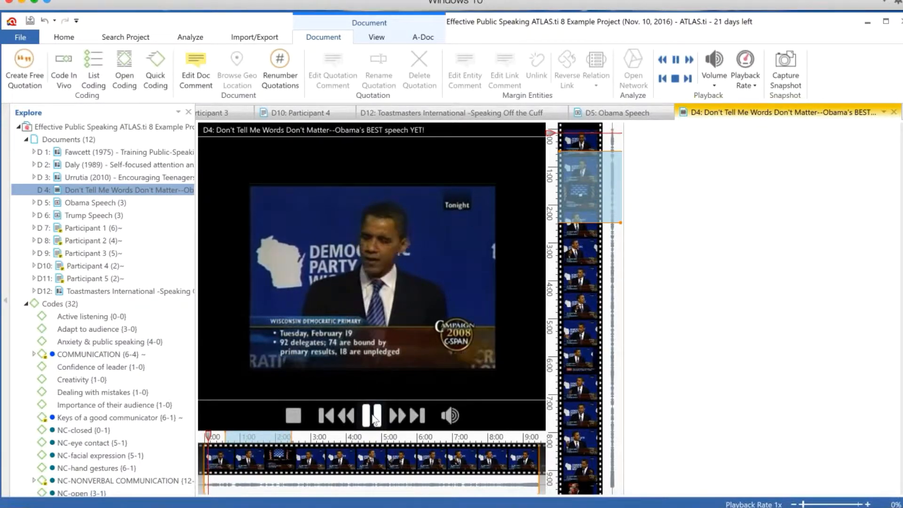
pyautogui.click(449, 416)
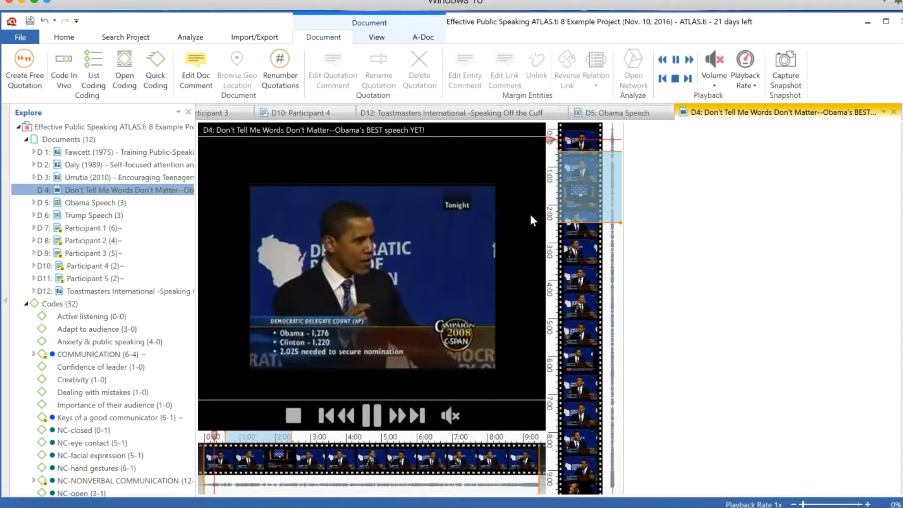
pyautogui.moveTo(578, 183)
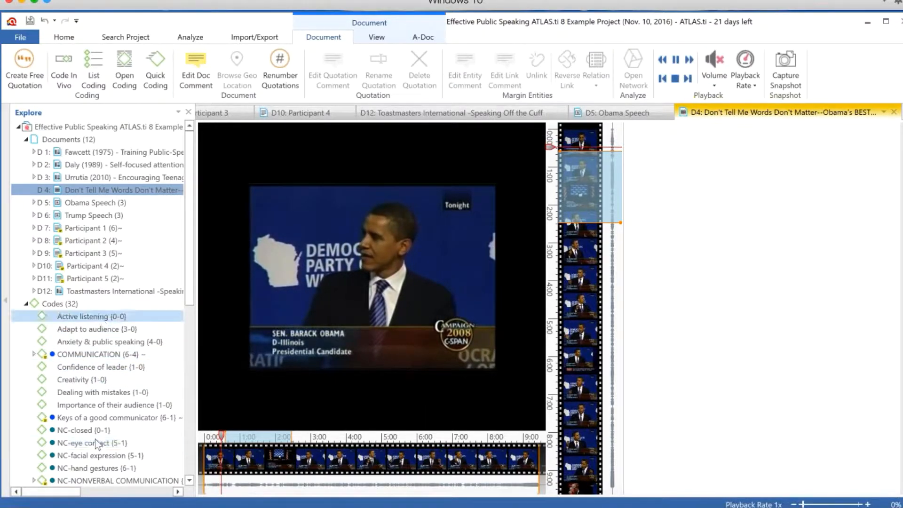
pyautogui.click(77, 367)
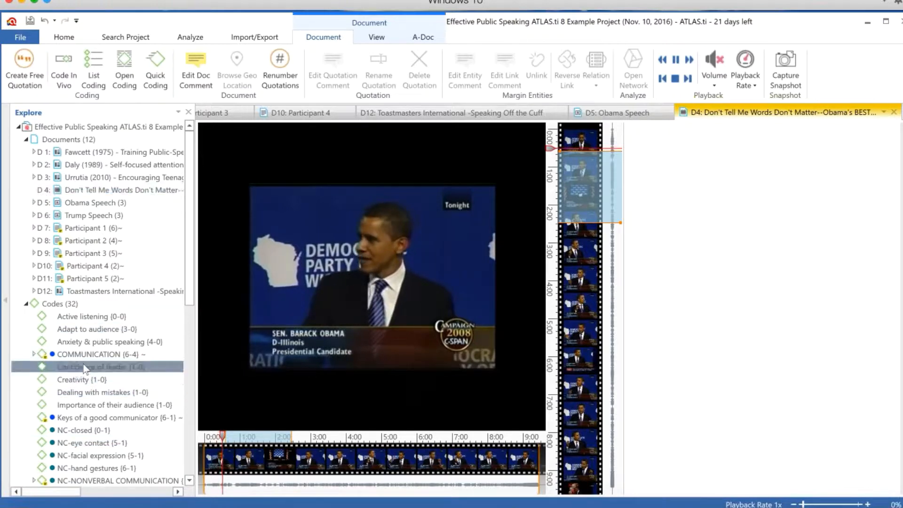
pyautogui.hotkey('ctrl', 'l')
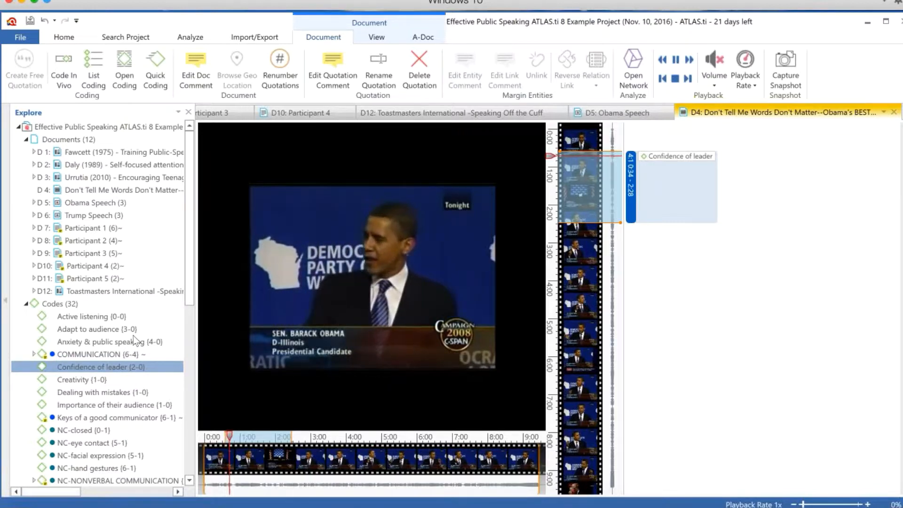
# Code the D4 video segment from 3:07 to 5:04 with the existing NC-NONVERBAL COMMUNICATION code
pyautogui.scroll(-3, 160, 346)
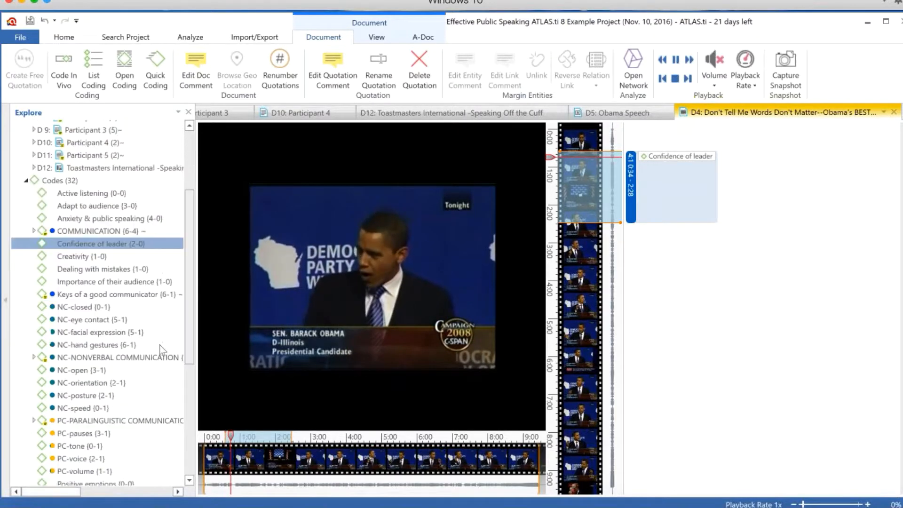
pyautogui.moveTo(583, 247); pyautogui.dragTo(583, 322)
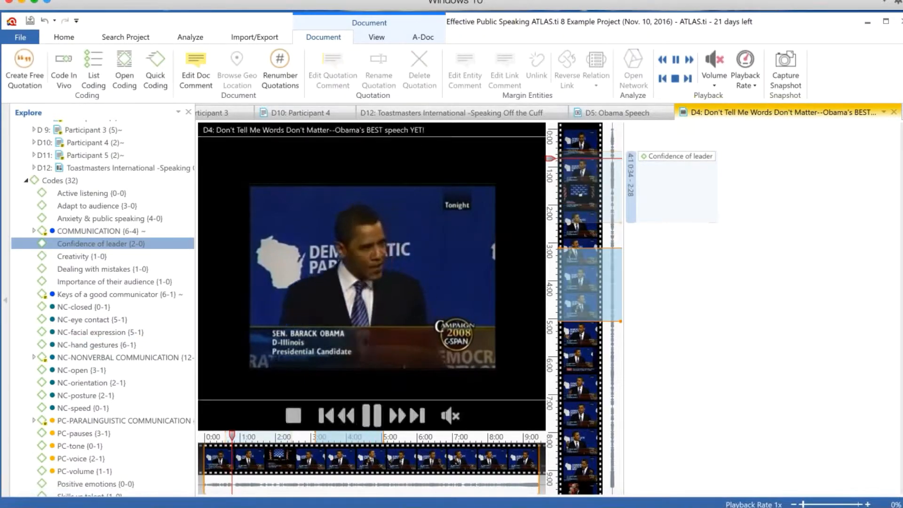
pyautogui.click(83, 357)
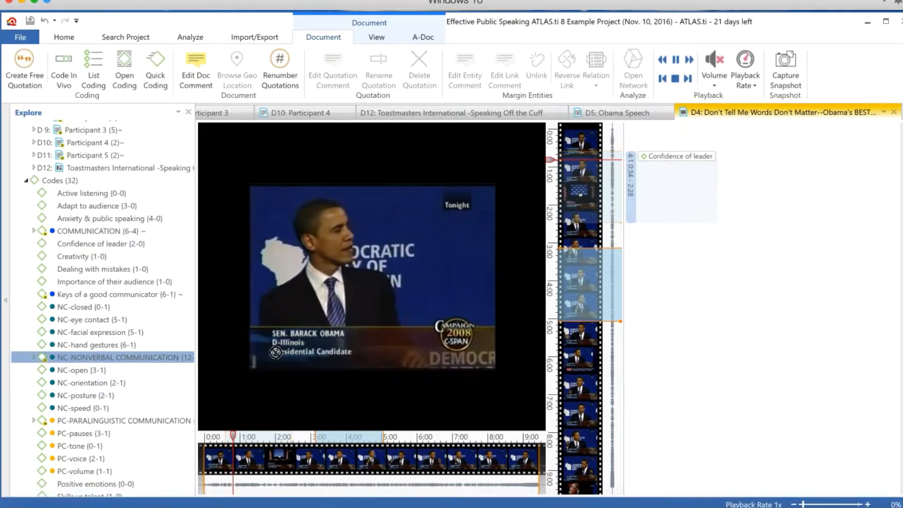
pyautogui.moveTo(82, 357); pyautogui.dragTo(583, 282)
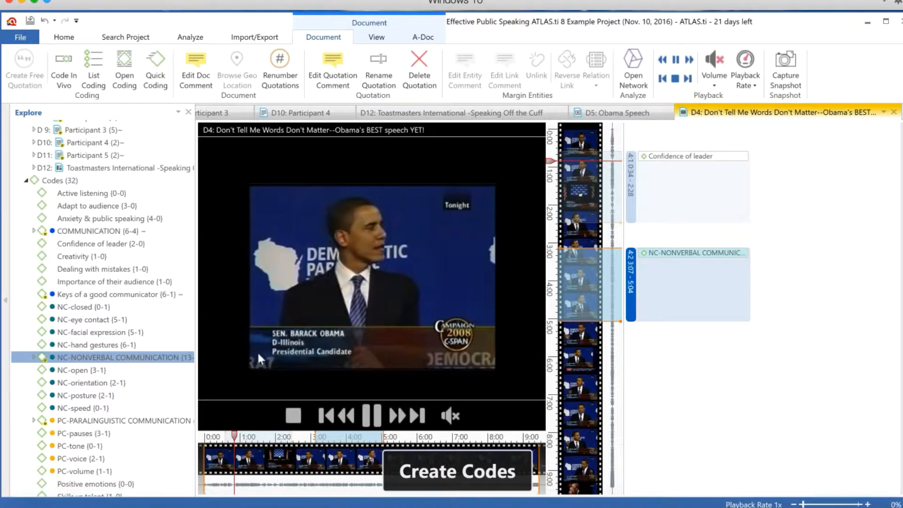
# Create a D4 video quotation from 0:16 to 7:56 and apply open coding to it with the new code "Obama"
pyautogui.moveTo(577, 139); pyautogui.dragTo(575, 430)
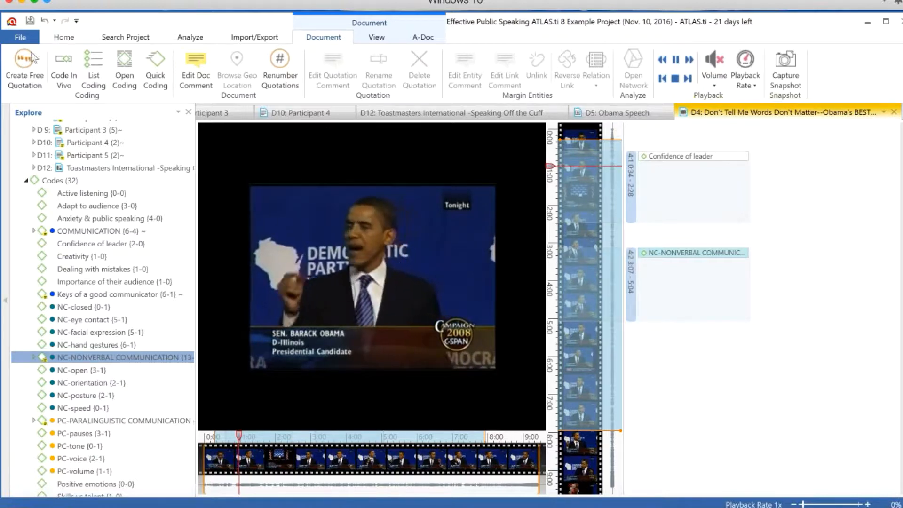
pyautogui.click(25, 70)
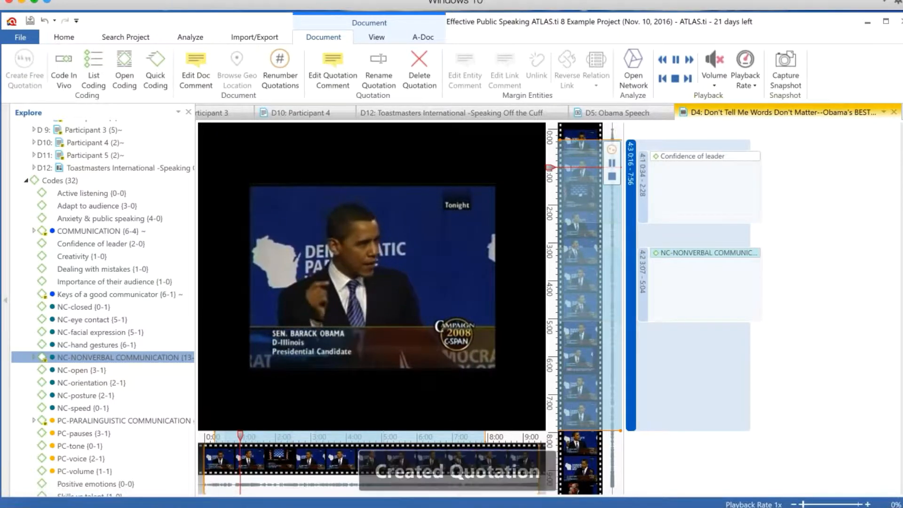
pyautogui.rightClick(632, 162)
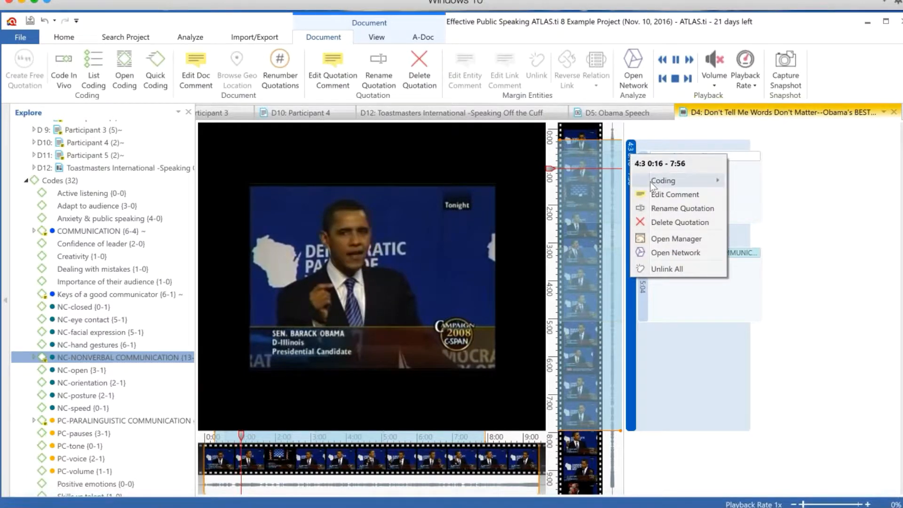
pyautogui.moveTo(650, 182)
pyautogui.click(759, 179)
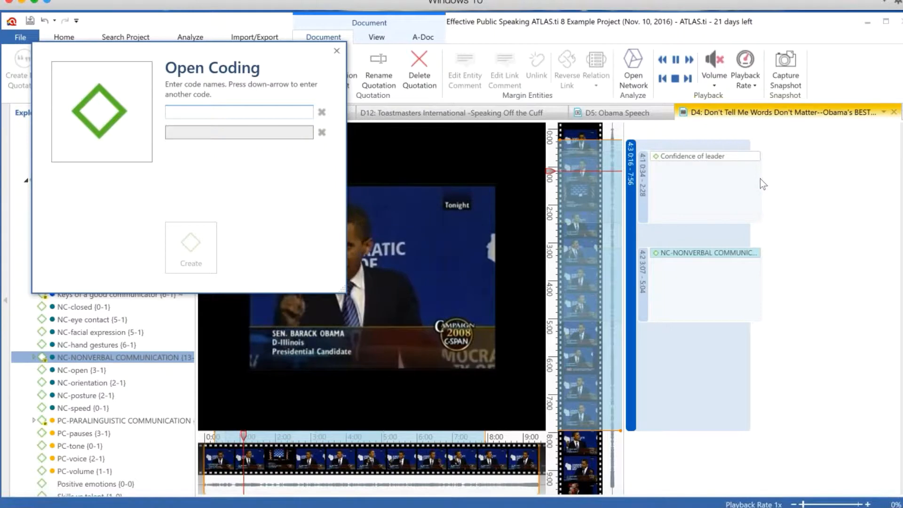
pyautogui.write('Obama')
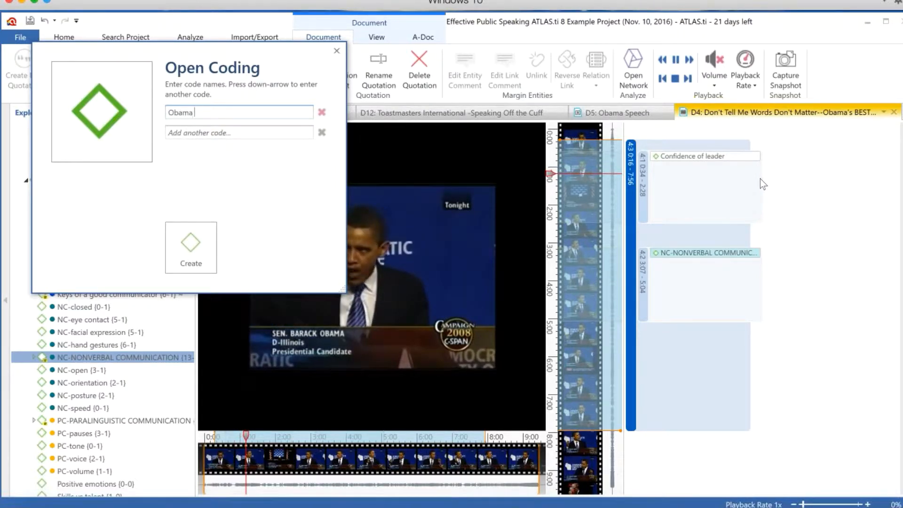
pyautogui.click(192, 240)
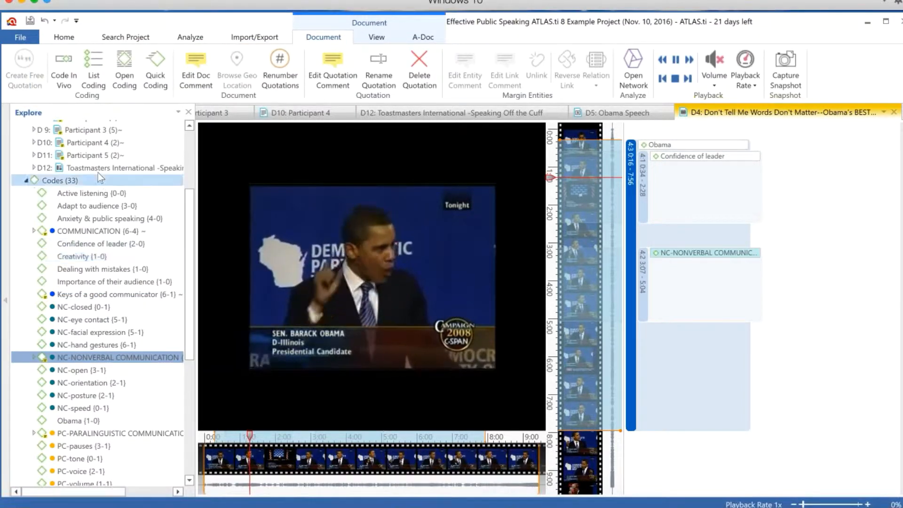
# Switch to the D5 Obama Speech image document
pyautogui.scroll(3, 187, 180)
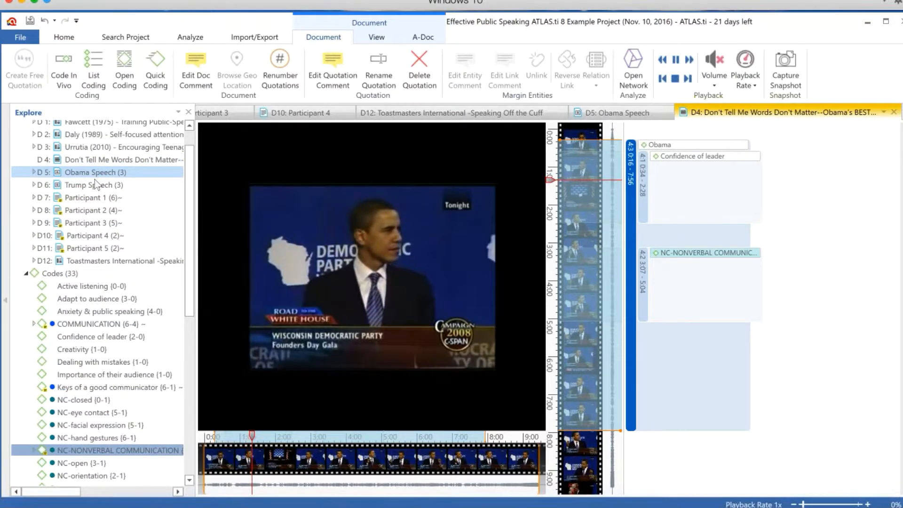
pyautogui.click(92, 172)
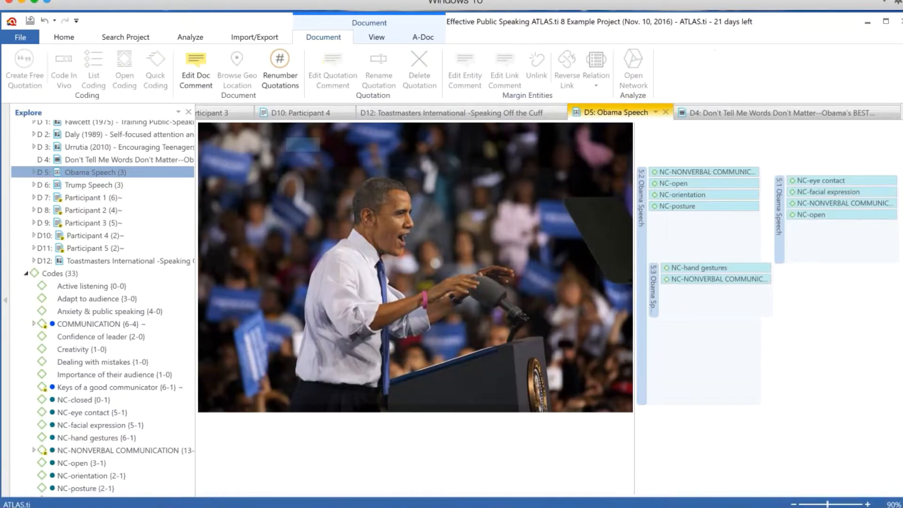
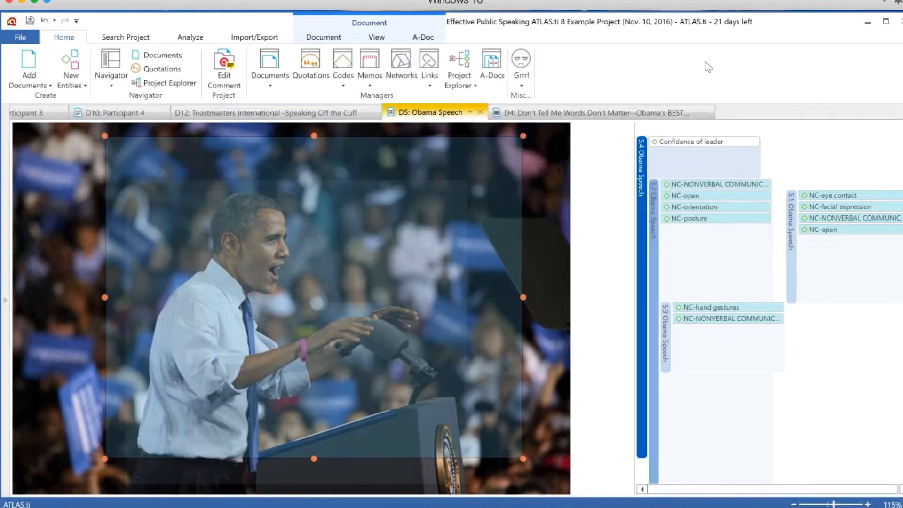
# Open the Code Manager, dock it, and place it in a new tab group to the right of the documents
pyautogui.click(343, 65)
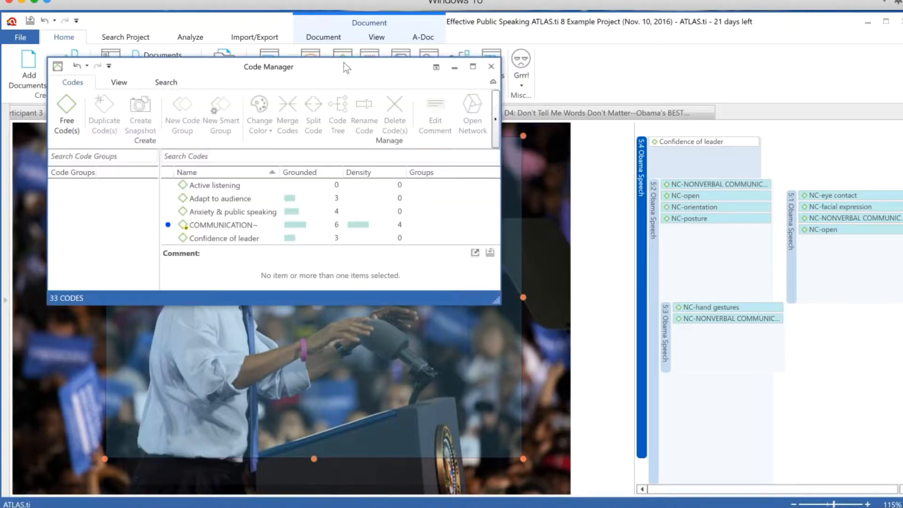
pyautogui.moveTo(347, 68); pyautogui.dragTo(410, 126)
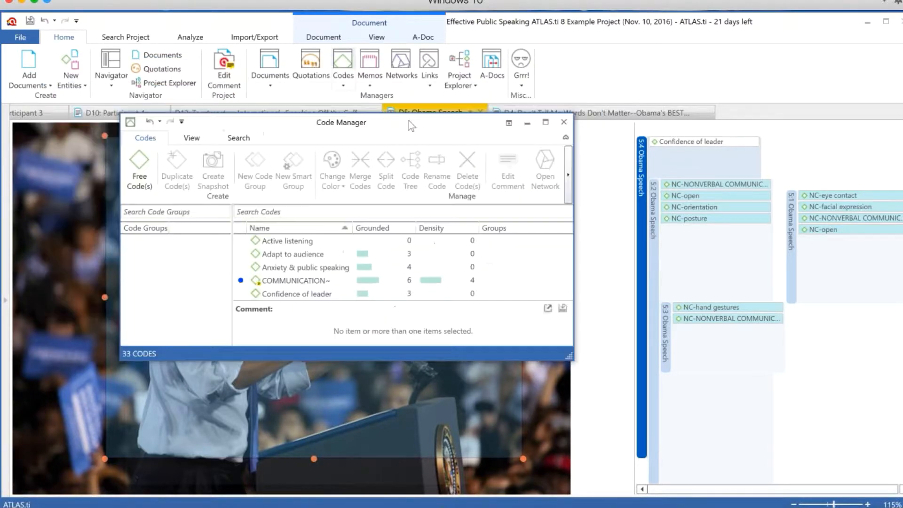
pyautogui.click(509, 123)
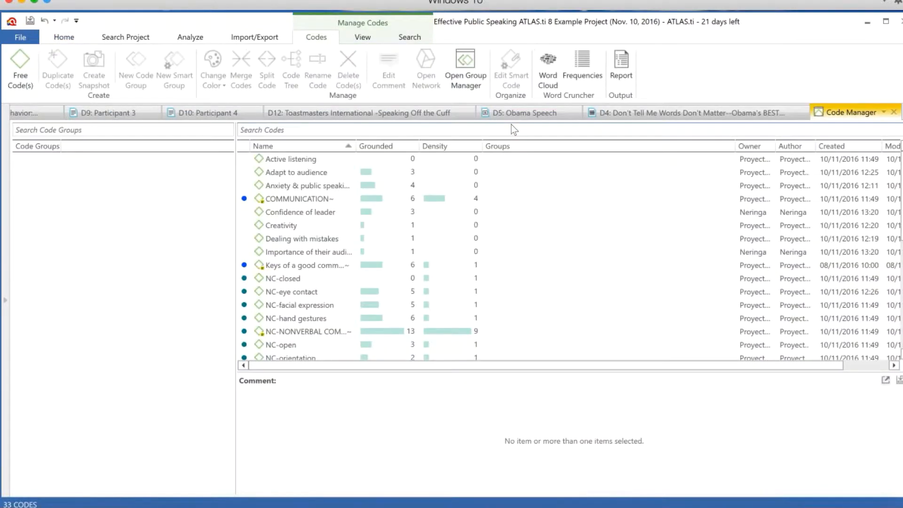
pyautogui.click(884, 113)
pyautogui.moveTo(812, 193)
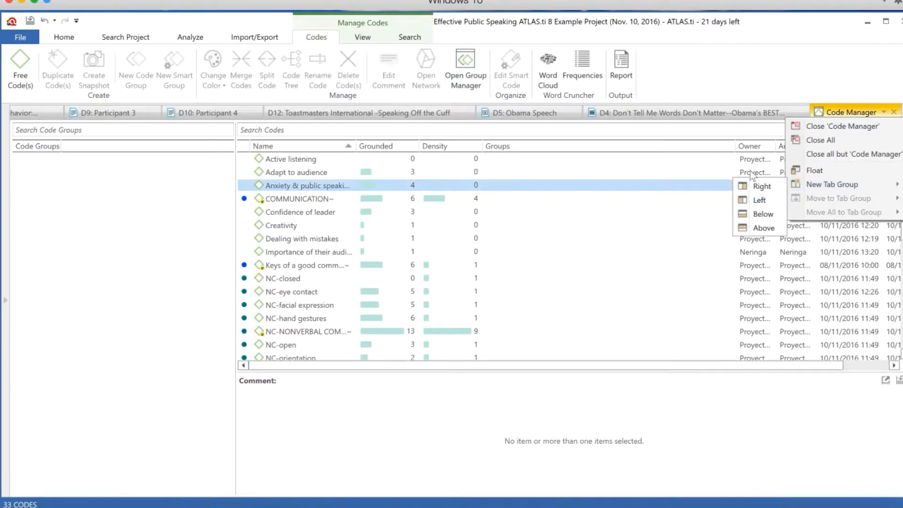
pyautogui.click(762, 186)
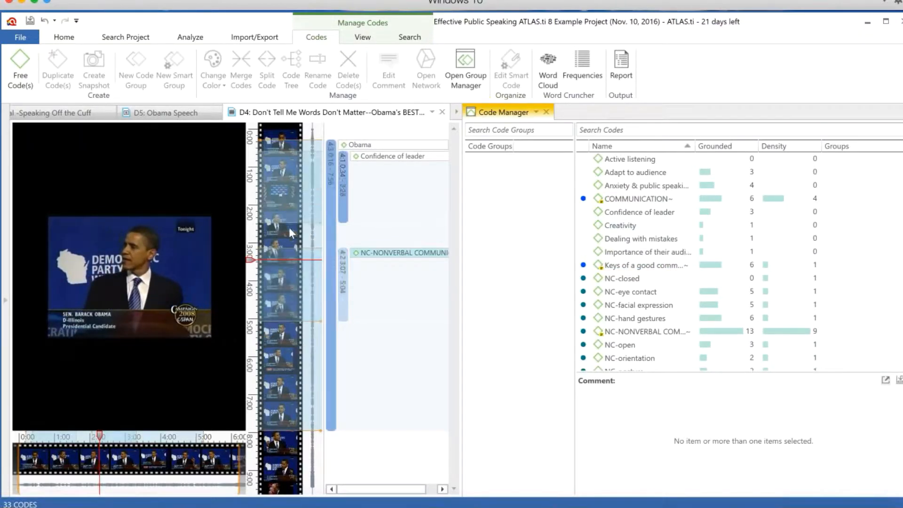
# Create a D4 video quotation from 0:09 to 3:59 and code it with the existing COMMUNICATION code from the Code Manager
pyautogui.moveTo(280, 140); pyautogui.dragTo(286, 281)
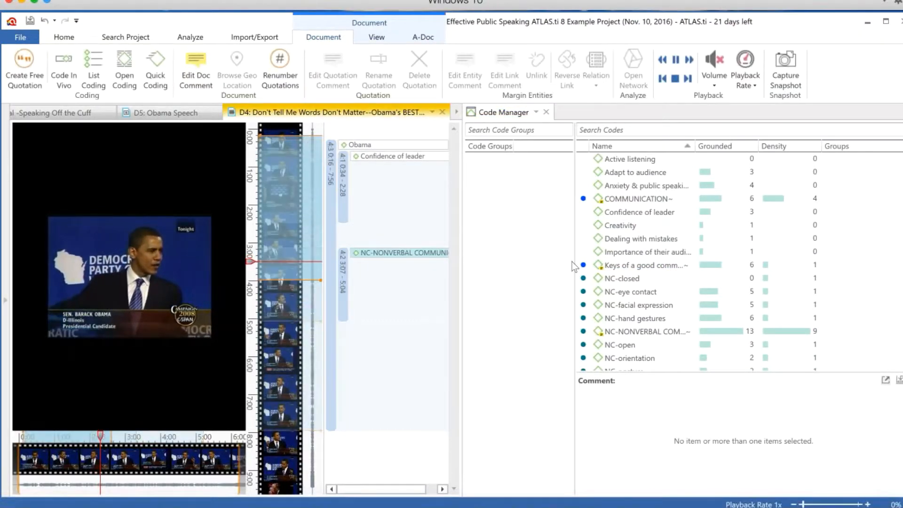
pyautogui.click(25, 66)
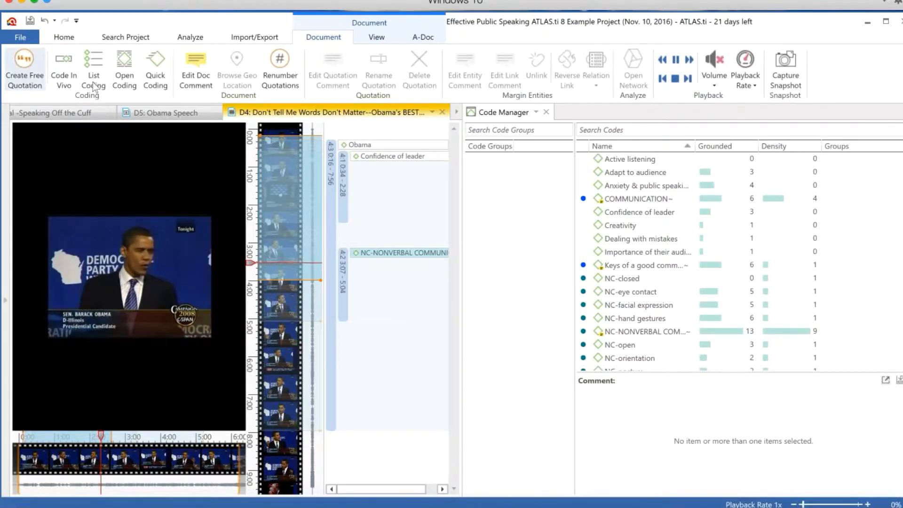
pyautogui.click(635, 199)
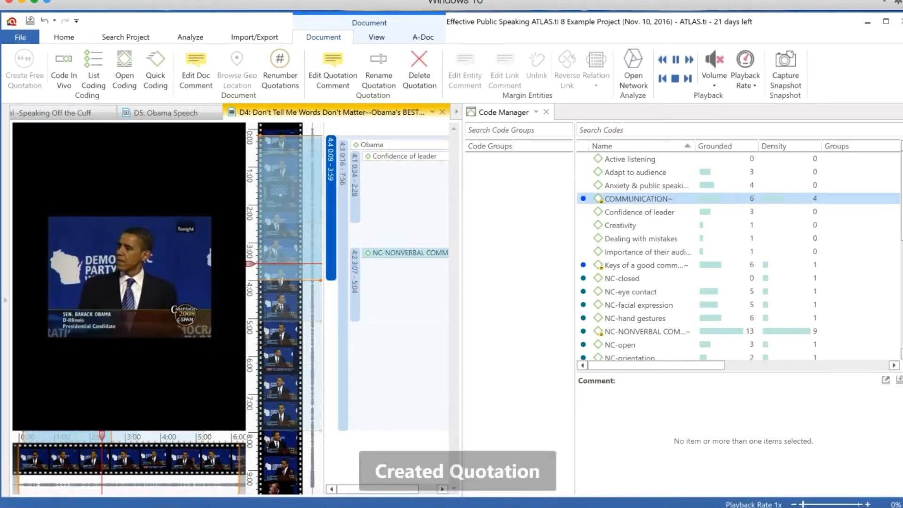
pyautogui.moveTo(635, 198); pyautogui.dragTo(331, 212)
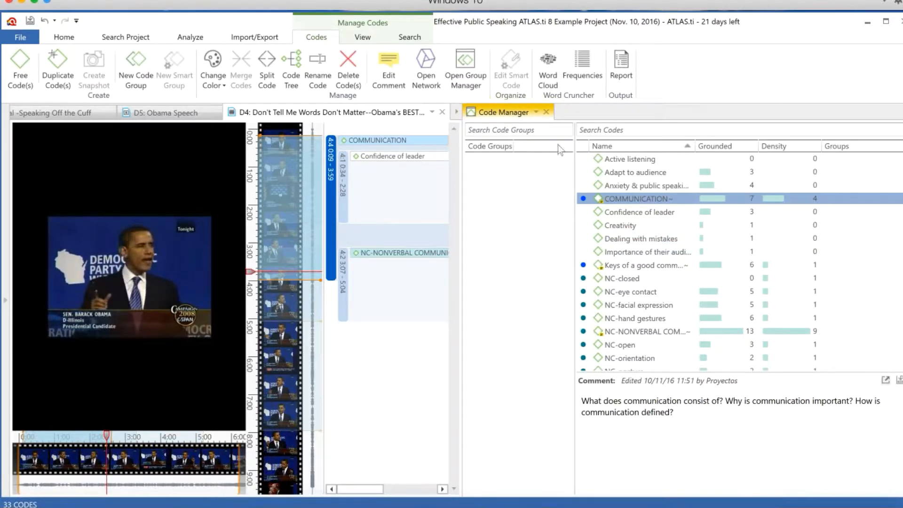
# Float the Code Manager as a separate window and enlarge it to fill the screen
pyautogui.click(536, 113)
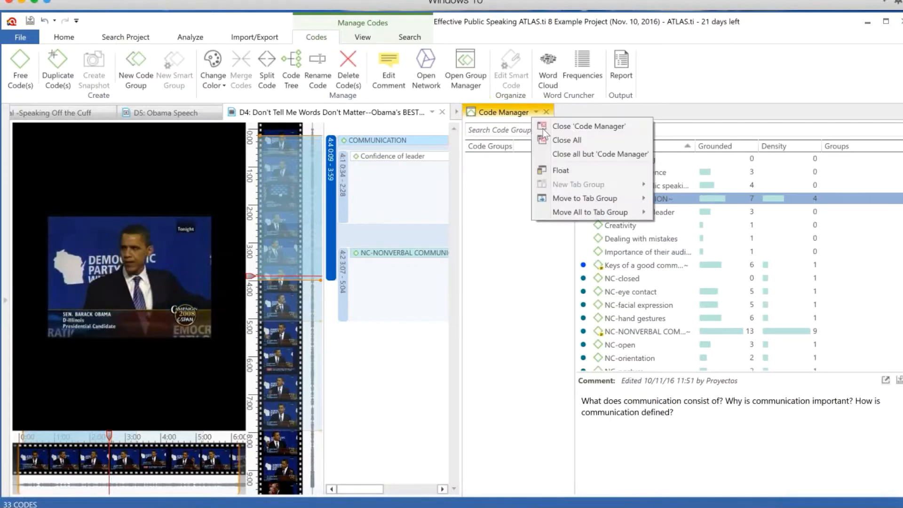
pyautogui.click(555, 171)
pyautogui.moveTo(447, 120); pyautogui.dragTo(499, 34)
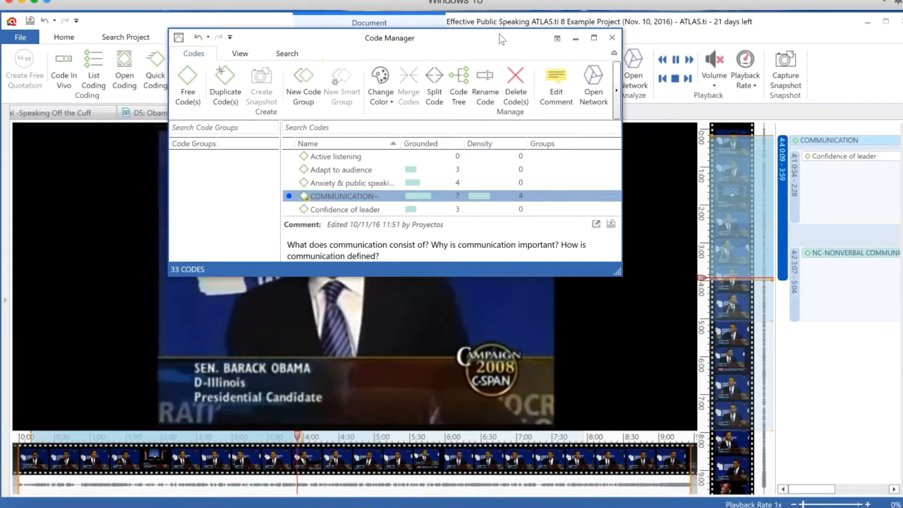
pyautogui.moveTo(617, 272); pyautogui.dragTo(712, 477)
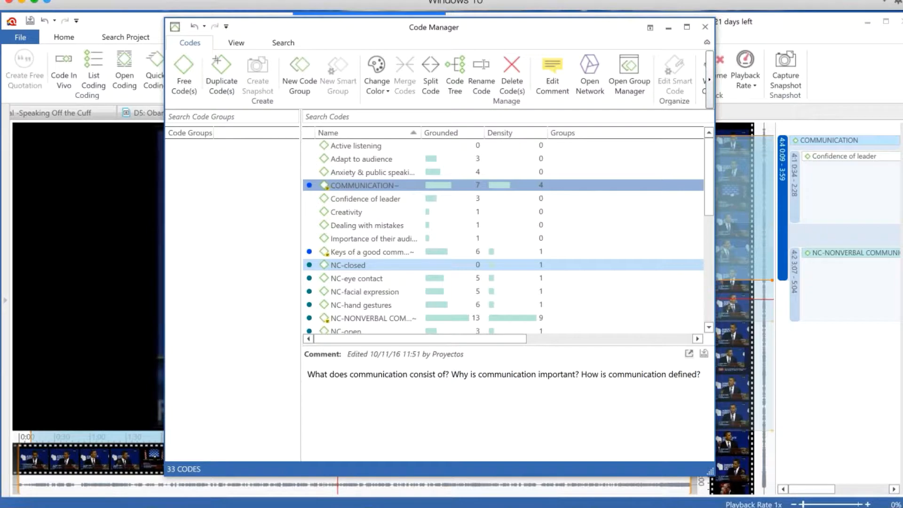
pyautogui.moveTo(560, 32); pyautogui.dragTo(568, 13)
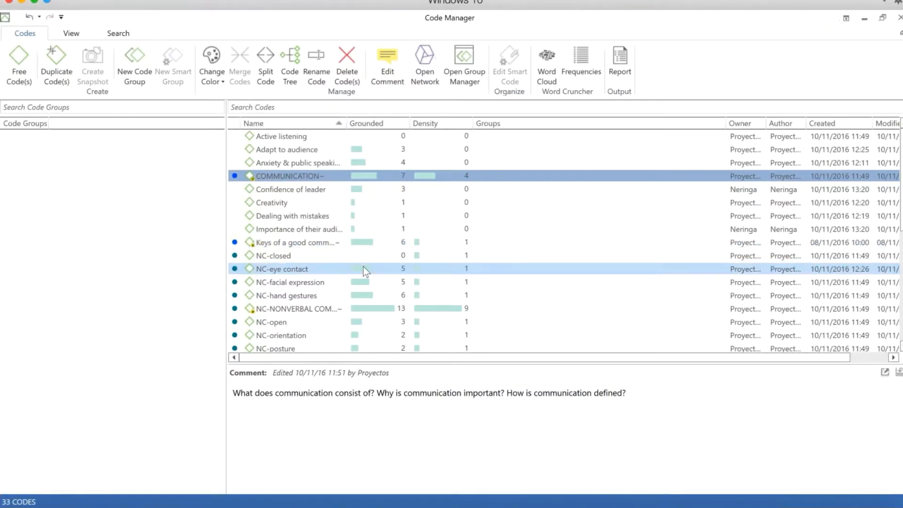
# Review the comments of several codes, including COMMUNICATION and NC-NONVERBAL COMMUNICATION
pyautogui.click(304, 163)
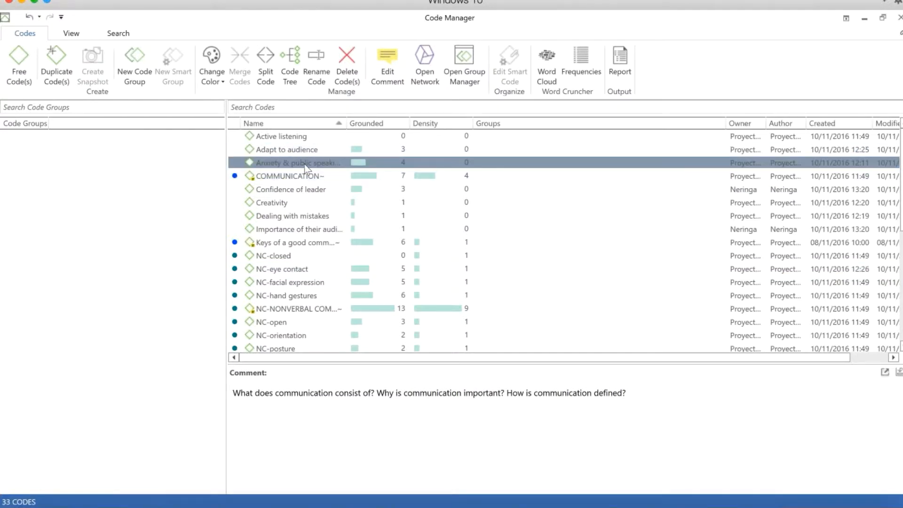
pyautogui.click(297, 207)
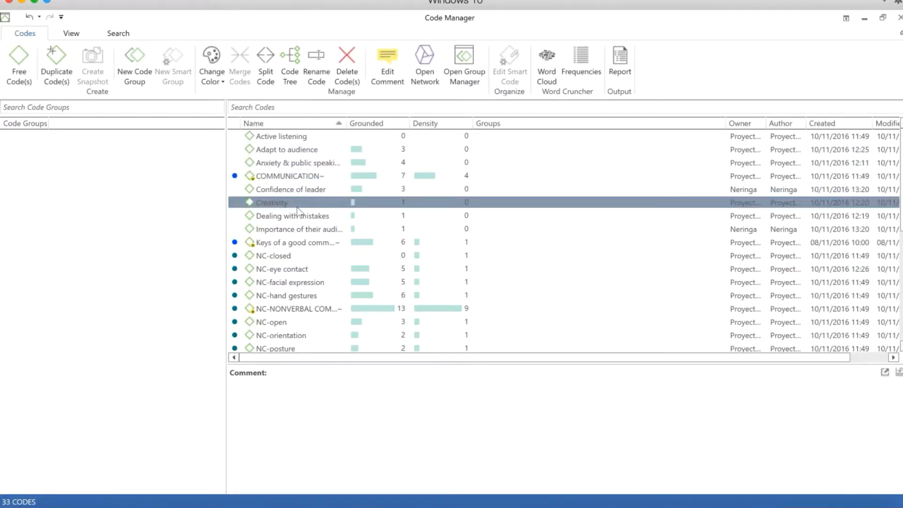
pyautogui.click(297, 180)
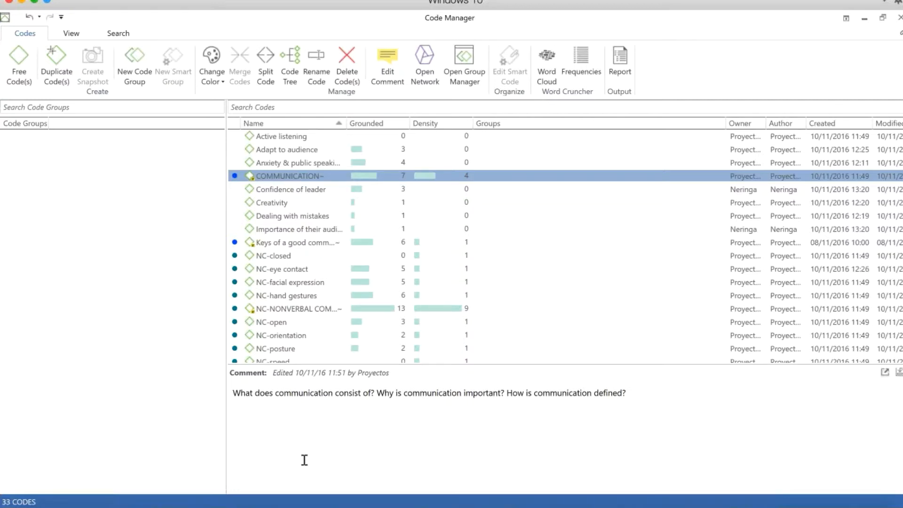
pyautogui.click(300, 312)
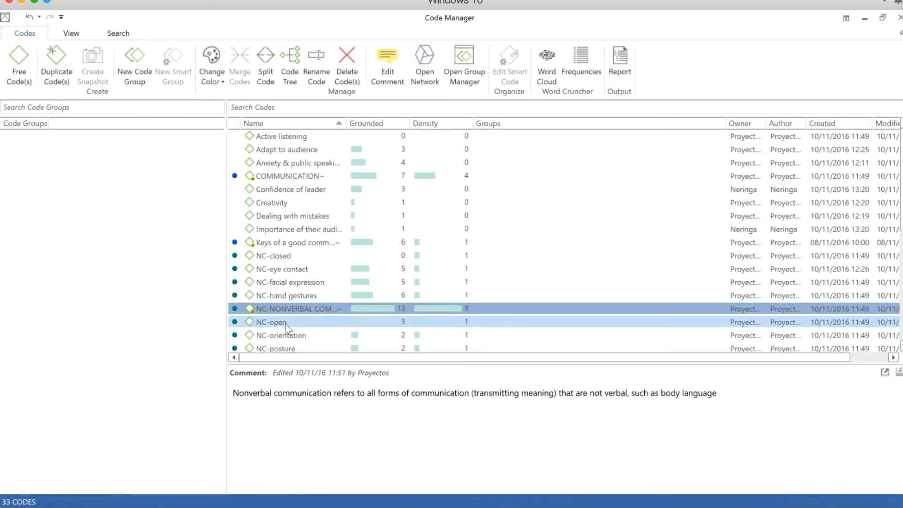
# Add the comment "Operational definition of the code" to the NC-orientation code and set its color to orange
pyautogui.click(295, 336)
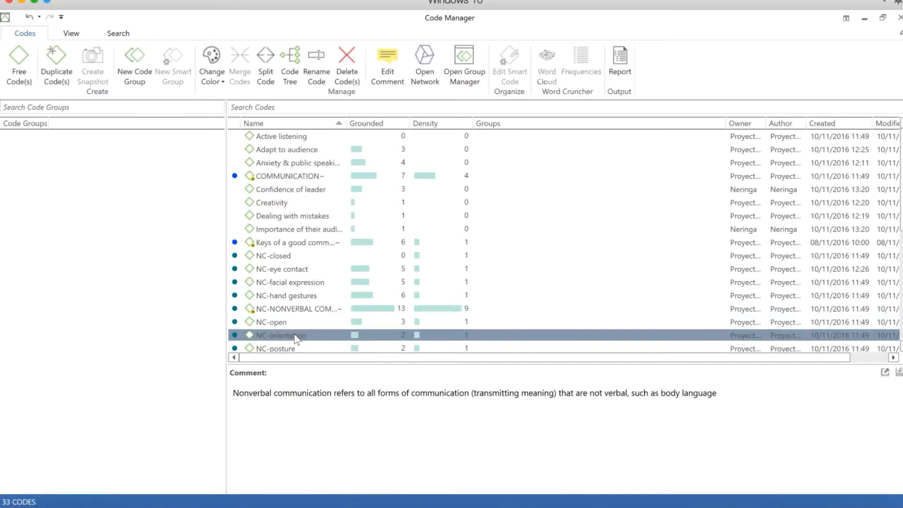
pyautogui.click(258, 405)
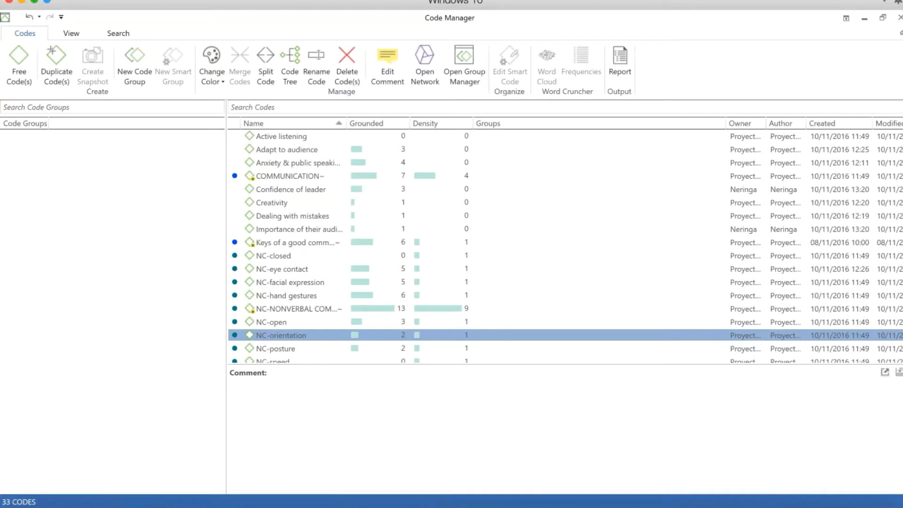
pyautogui.write('Operational defini')
pyautogui.write('tion of the c')
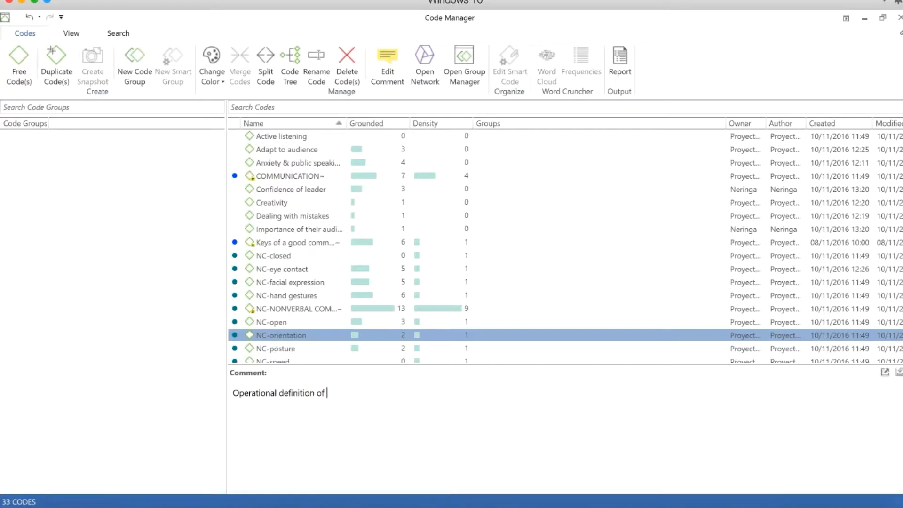
pyautogui.write('ode')
pyautogui.click(292, 339)
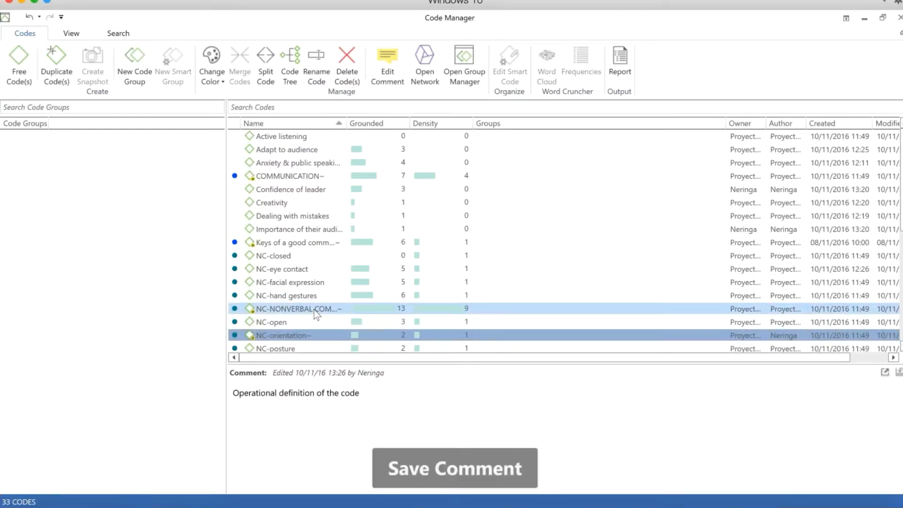
pyautogui.click(221, 83)
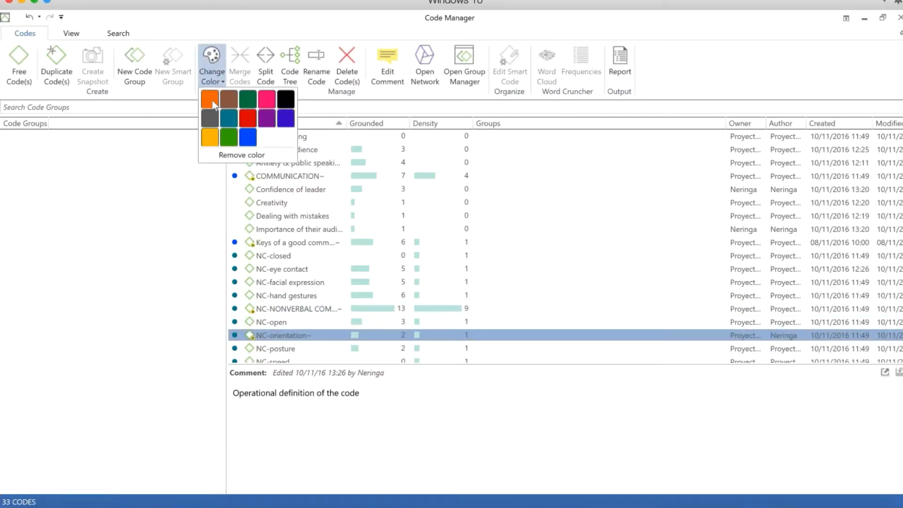
pyautogui.click(212, 100)
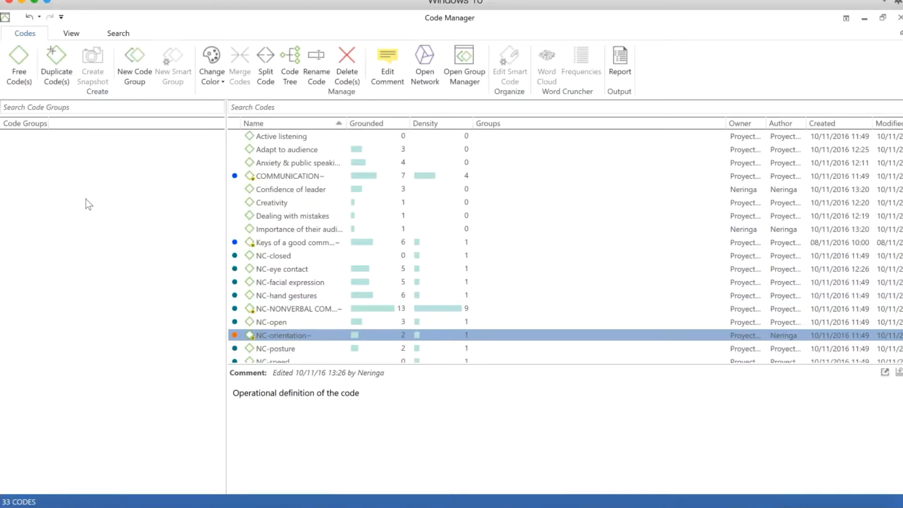
# Group the codes Active listening, Adapt to audience and Anxiety & public speaking as "Inductive codes", and close the Code Manager
pyautogui.click(274, 137)
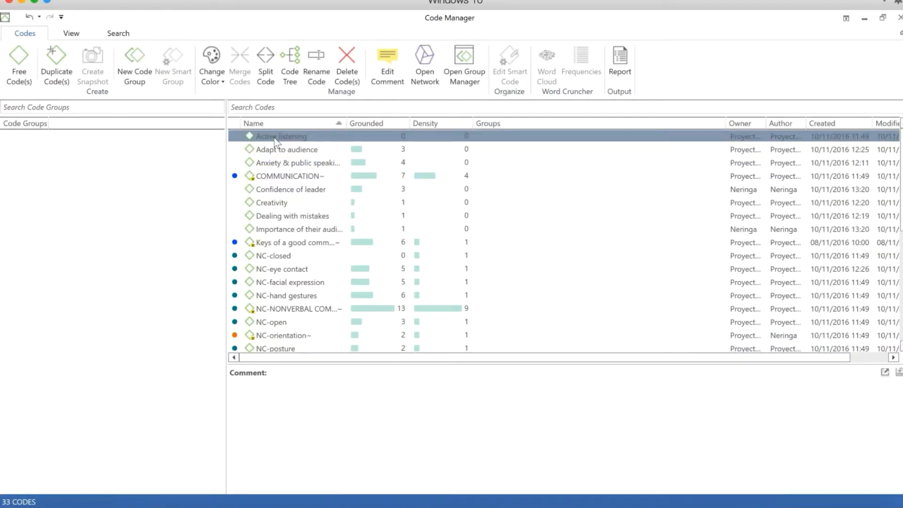
pyautogui.keyDown('shift'); pyautogui.click(282, 162); pyautogui.keyUp('shift')
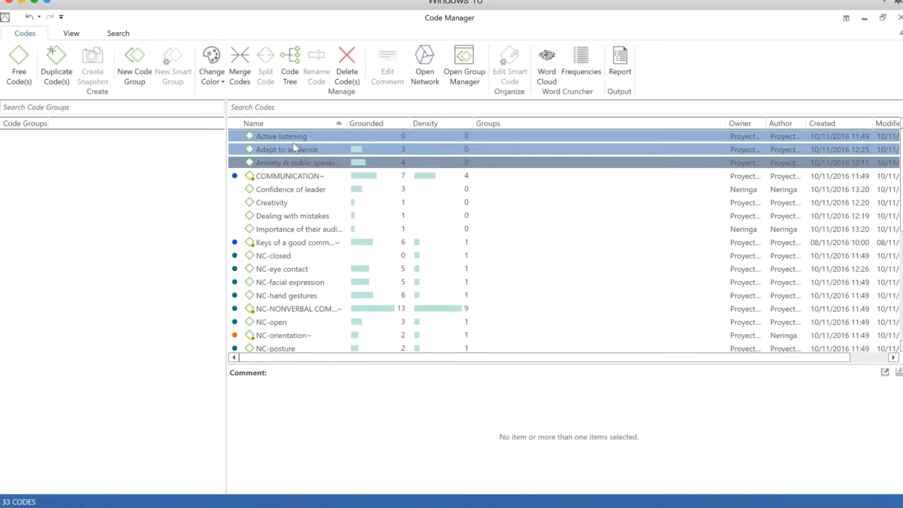
pyautogui.moveTo(302, 137); pyautogui.dragTo(113, 169)
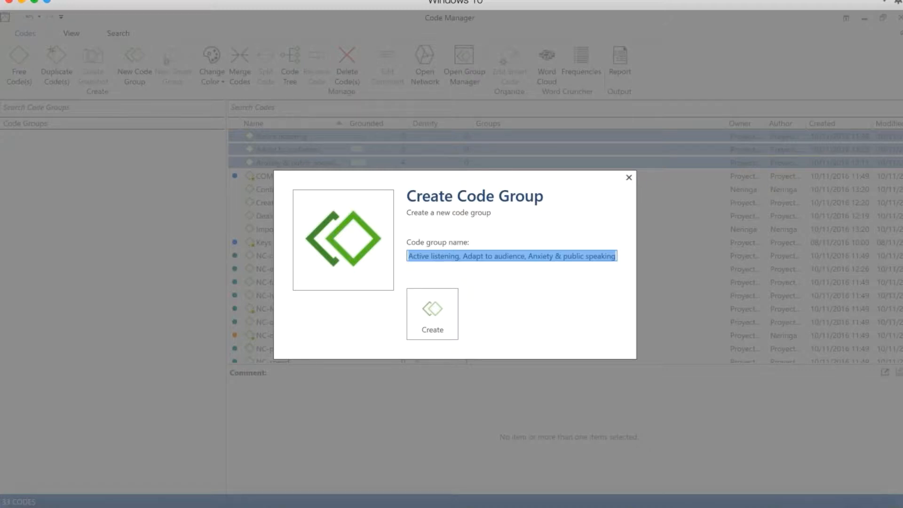
pyautogui.write('Inductive codes')
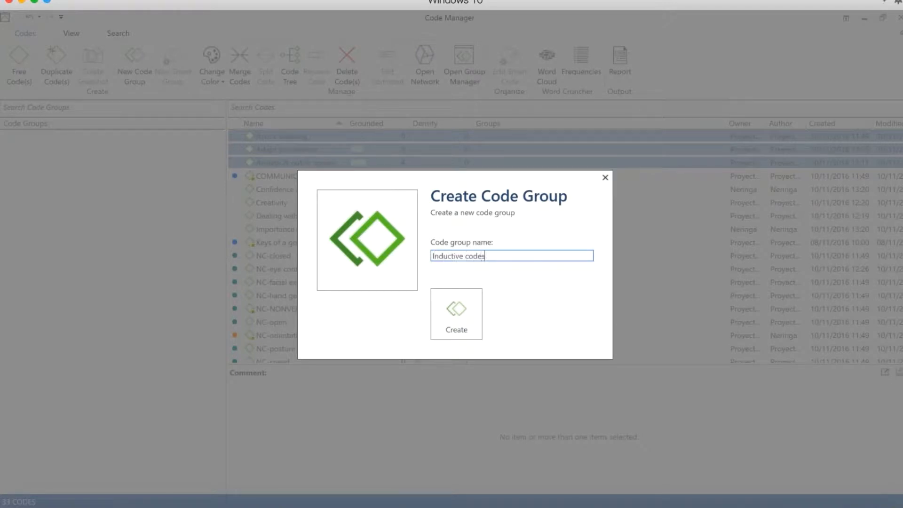
pyautogui.click(438, 320)
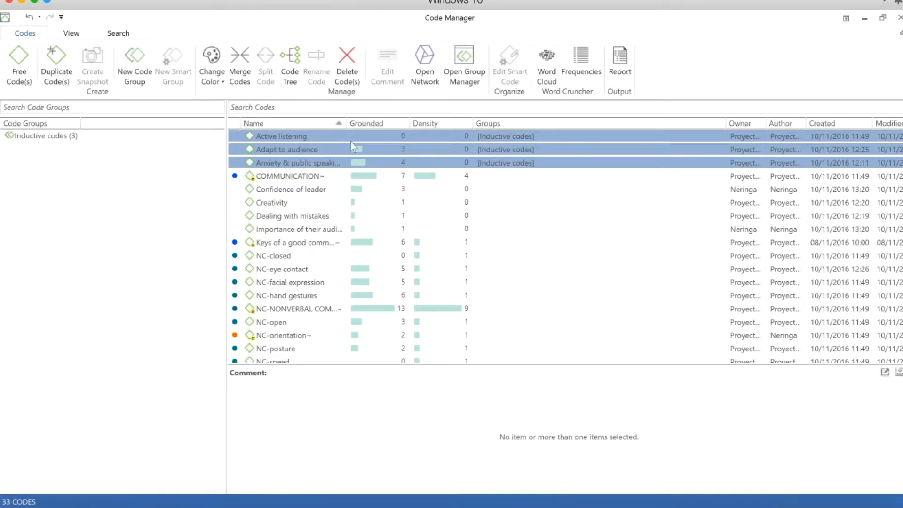
pyautogui.click(899, 19)
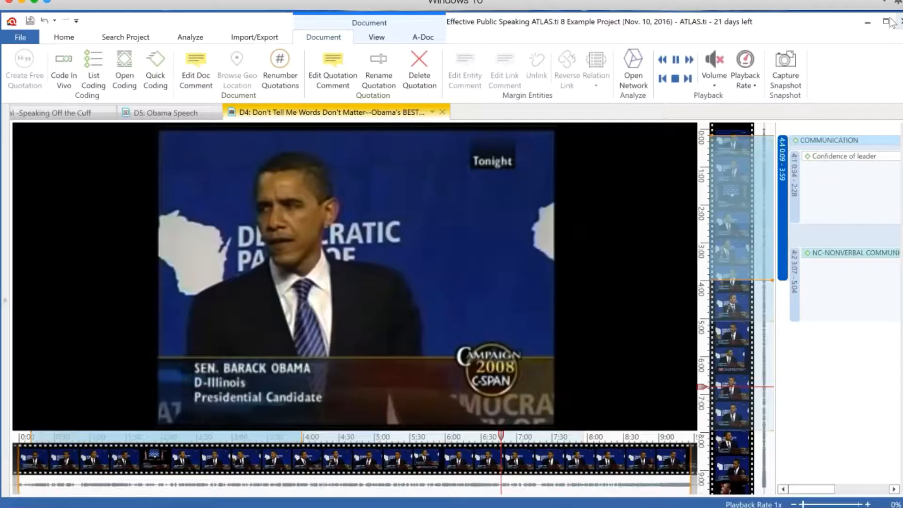
# Review Participant 2's comment in an enlarged Document Manager, and list the documents in groups Issue::8 and Role::Director
pyautogui.click(65, 37)
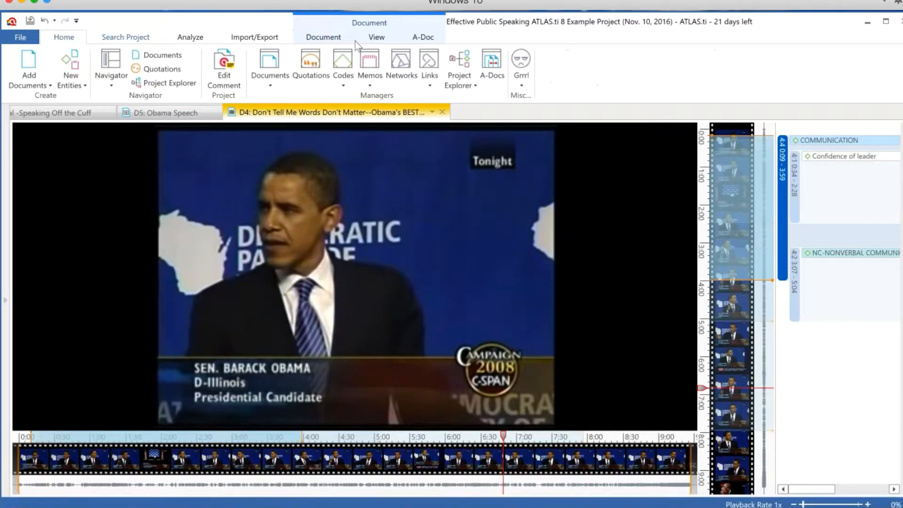
pyautogui.click(276, 64)
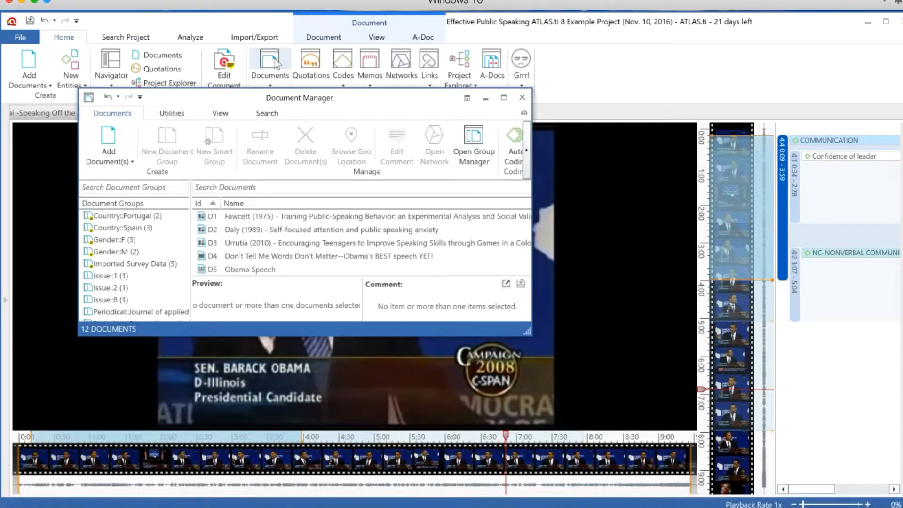
pyautogui.moveTo(366, 343)
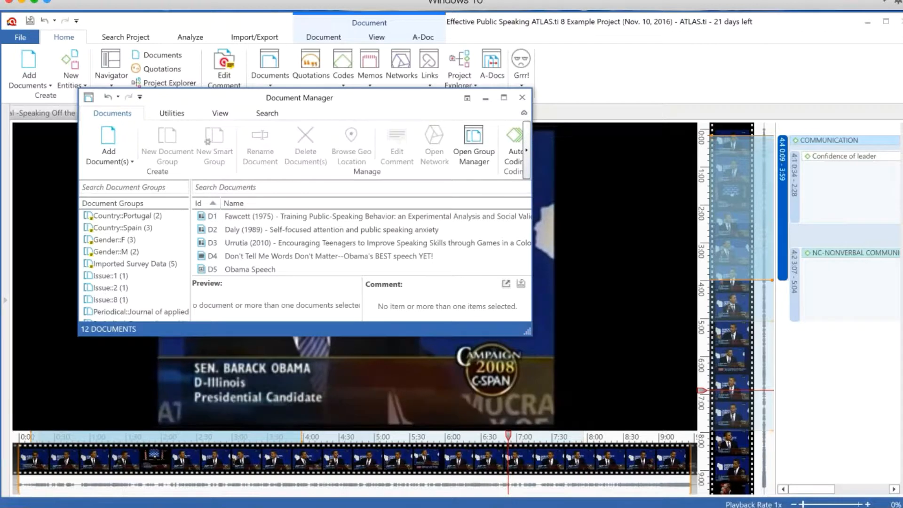
pyautogui.moveTo(530, 335); pyautogui.dragTo(653, 460)
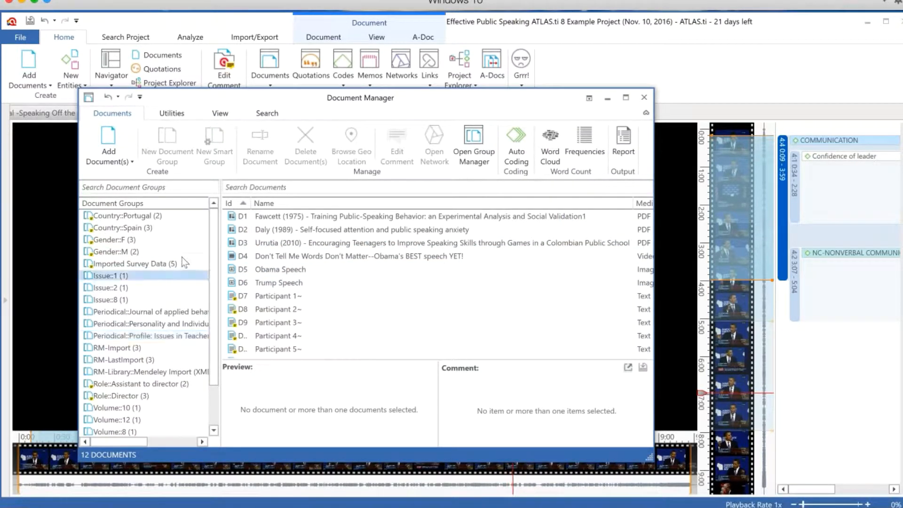
pyautogui.click(296, 310)
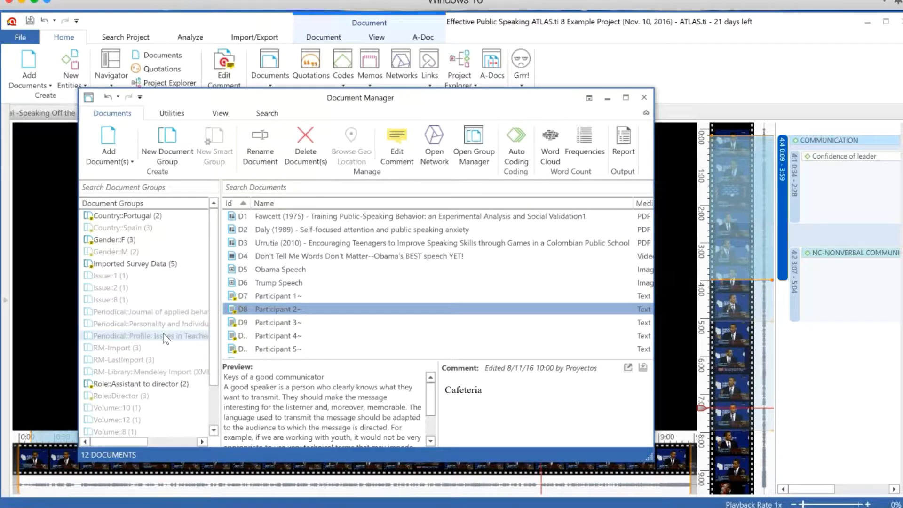
pyautogui.click(142, 300)
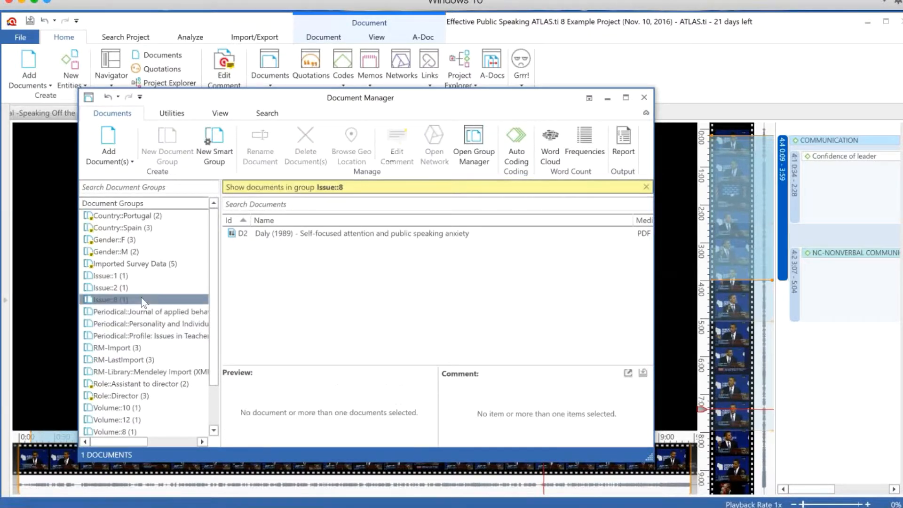
pyautogui.click(139, 394)
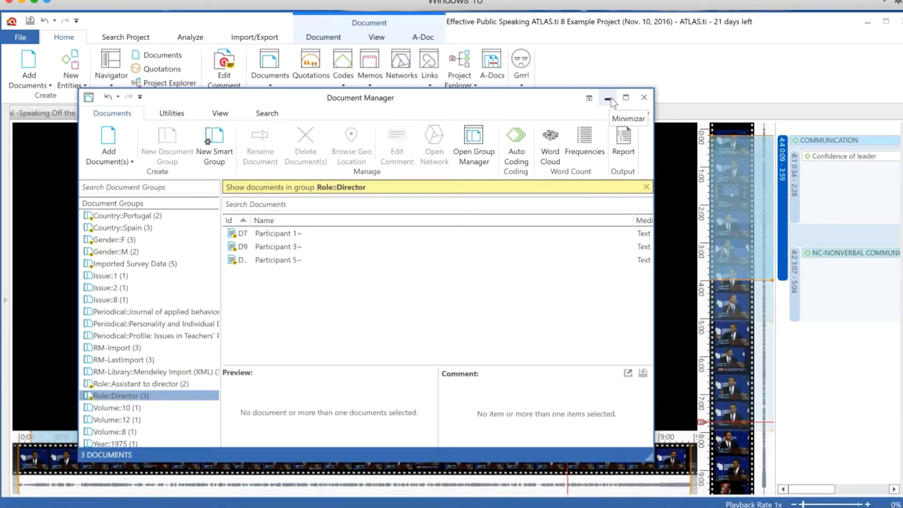
pyautogui.click(642, 98)
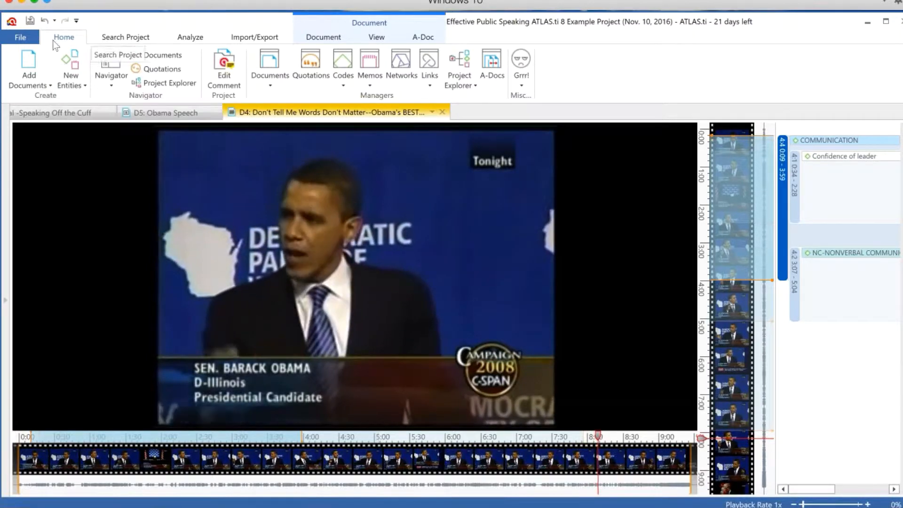
# Import the exported EndNote XML references with the Edition, Volume, Issue and Number document groups switched off
pyautogui.click(250, 37)
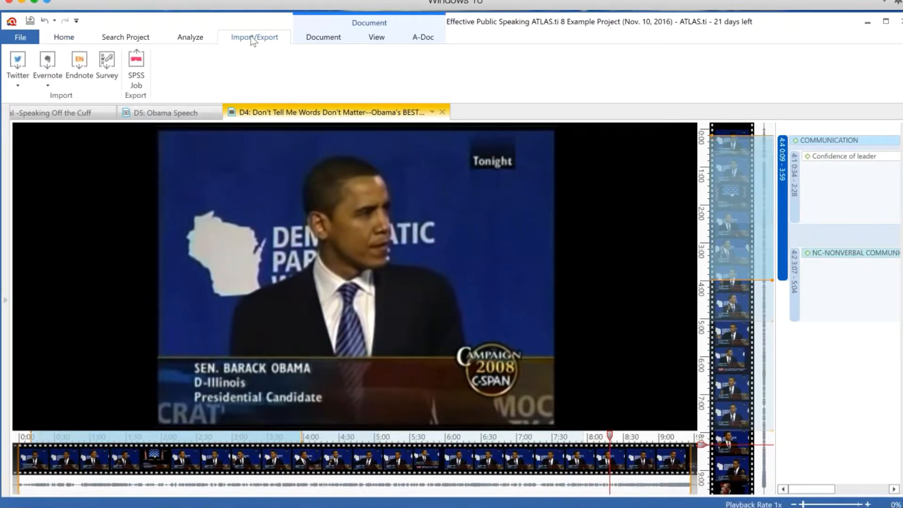
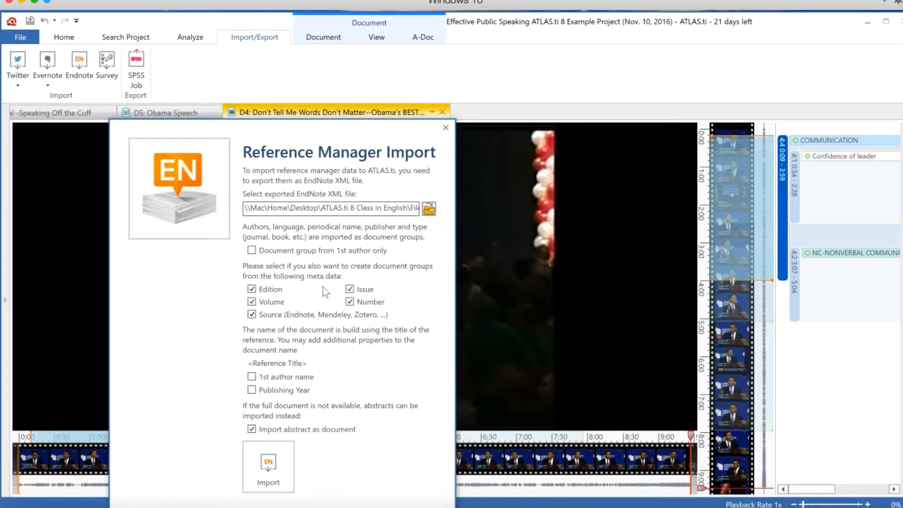
pyautogui.click(260, 289)
pyautogui.click(252, 302)
pyautogui.click(350, 288)
pyautogui.click(350, 301)
pyautogui.click(269, 471)
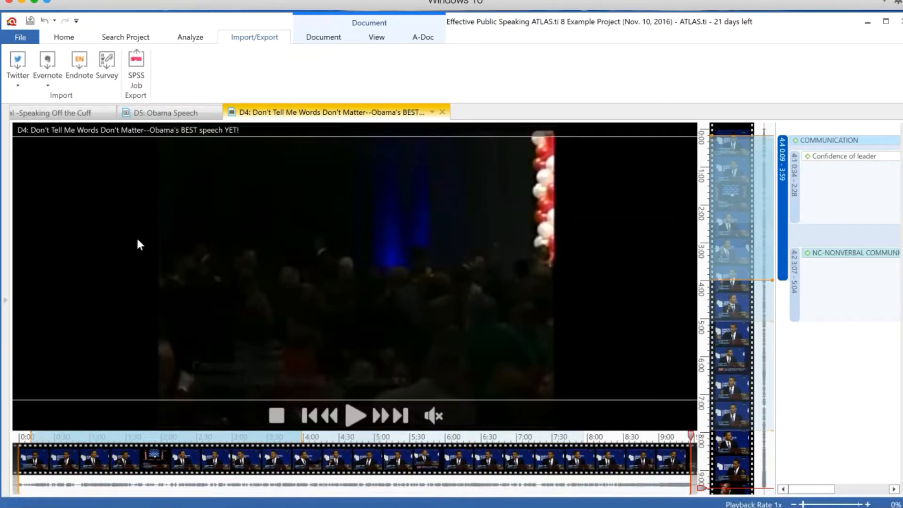
# Open the newly imported documents D13, D14 and D16 from the project explorer, and close the D4 video
pyautogui.click(5, 303)
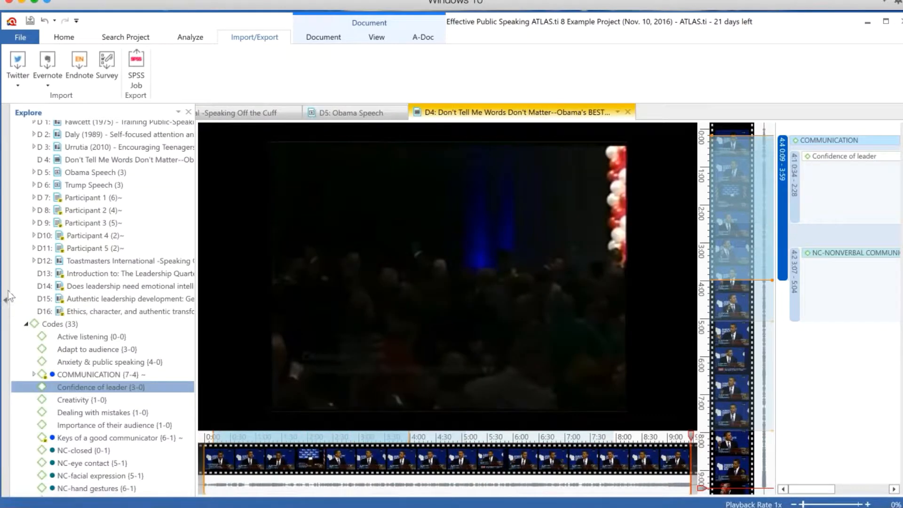
pyautogui.doubleClick(70, 274)
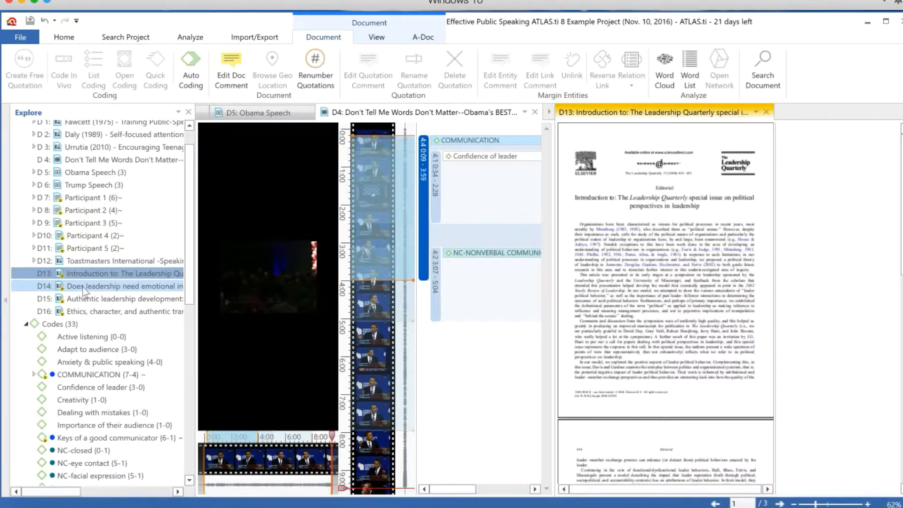
pyautogui.doubleClick(83, 287)
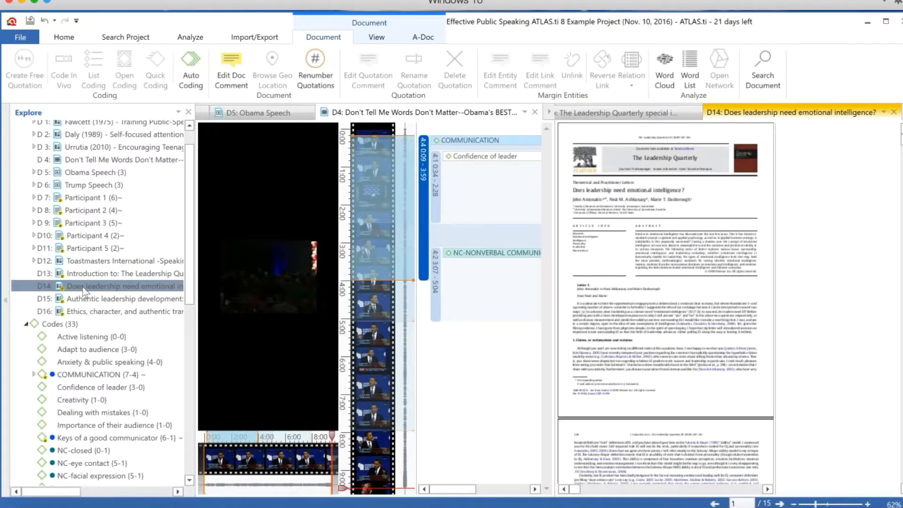
pyautogui.click(86, 299)
pyautogui.doubleClick(92, 311)
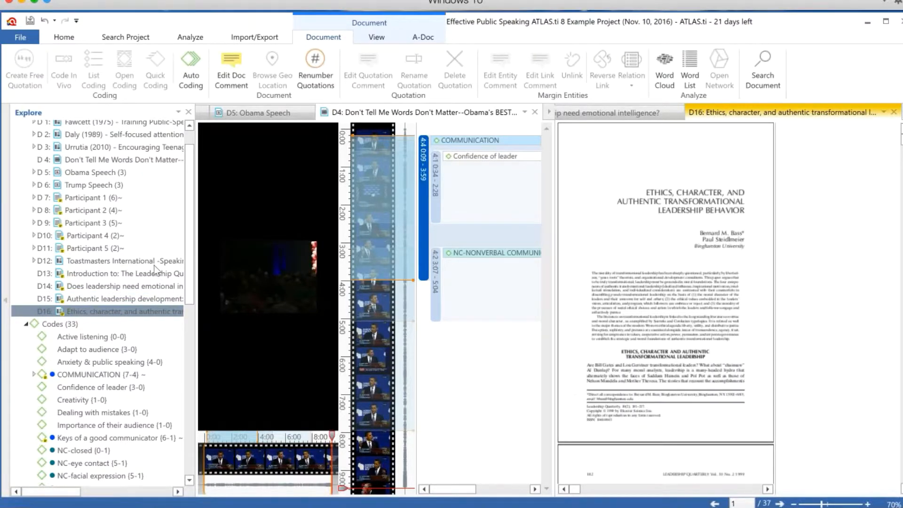
pyautogui.click(535, 113)
pyautogui.click(535, 113)
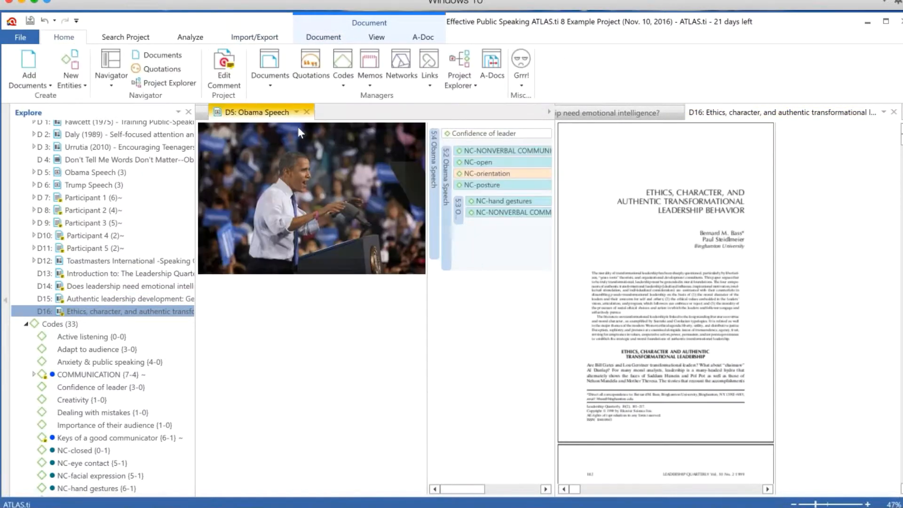
# Review the comments and document groups of imported documents D14 and D15 in a widened Document Manager
pyautogui.click(270, 61)
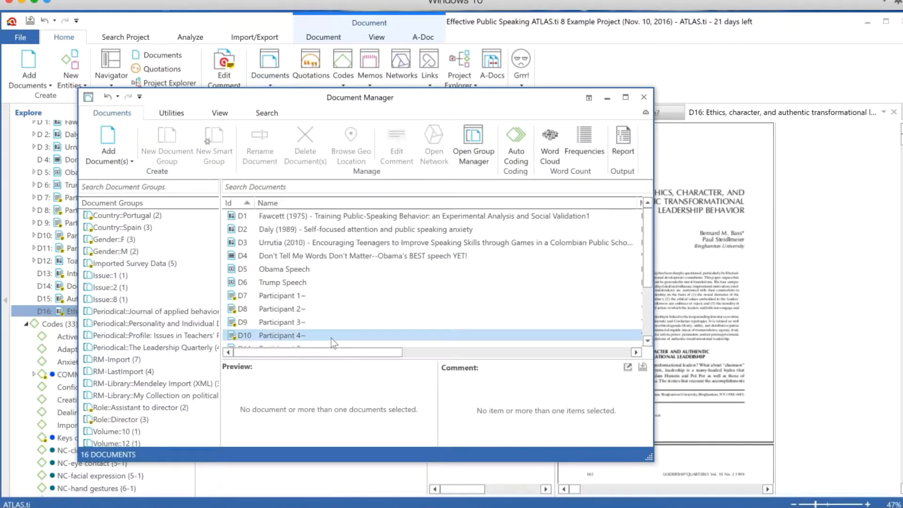
pyautogui.moveTo(647, 265); pyautogui.dragTo(650, 331)
pyautogui.click(429, 309)
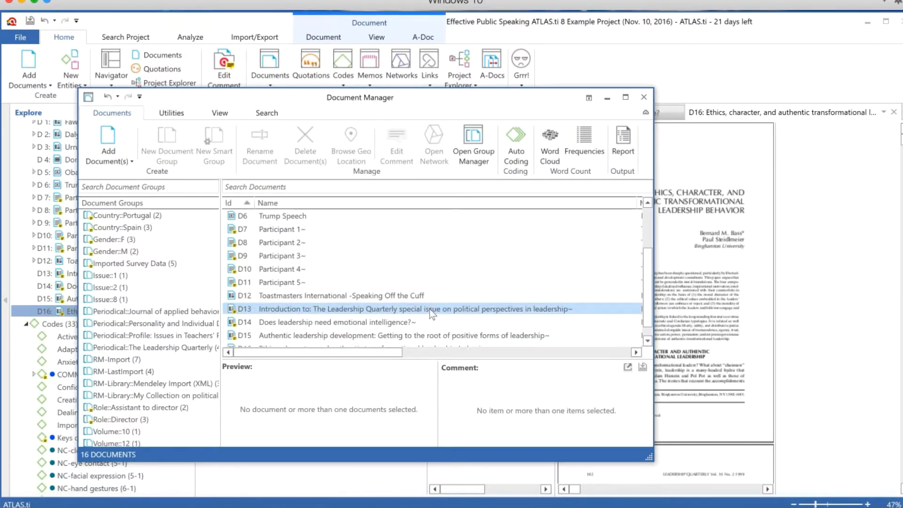
pyautogui.click(425, 322)
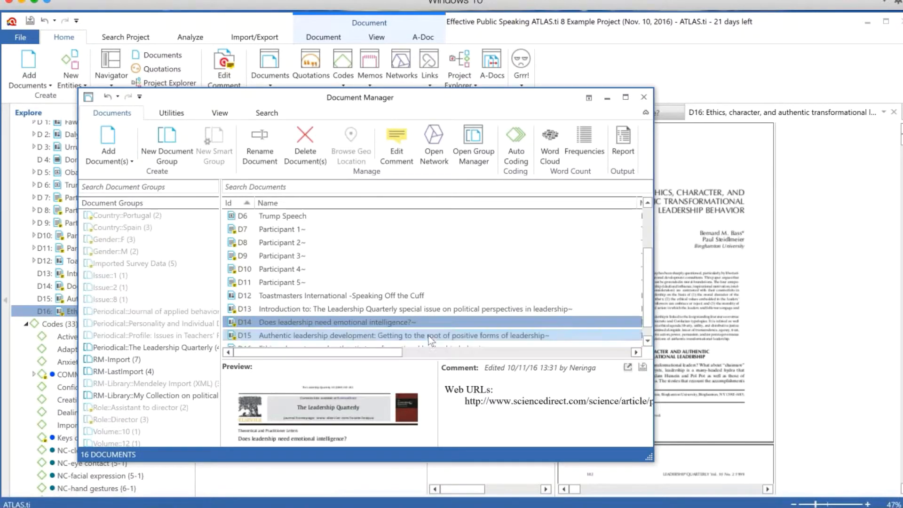
pyautogui.press('Down')
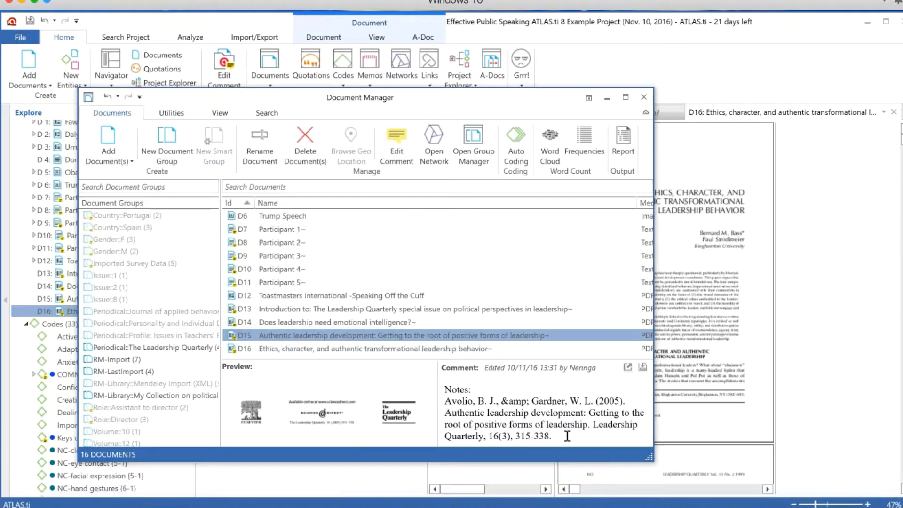
pyautogui.moveTo(649, 457); pyautogui.dragTo(755, 457)
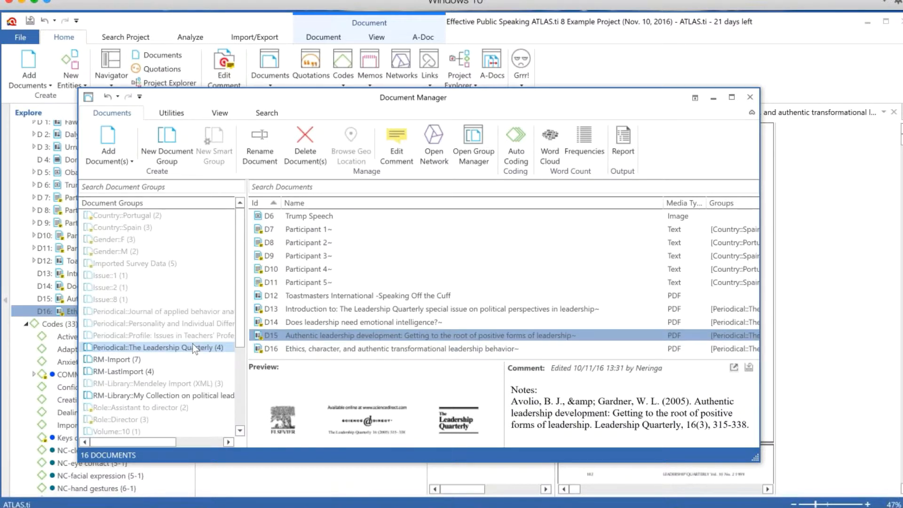
pyautogui.moveTo(240, 326); pyautogui.dragTo(238, 411)
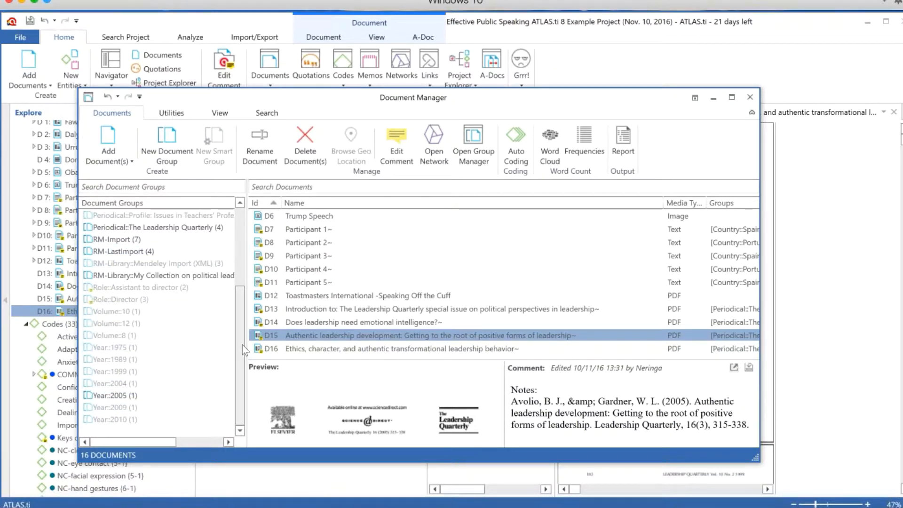
pyautogui.moveTo(240, 339); pyautogui.dragTo(242, 244)
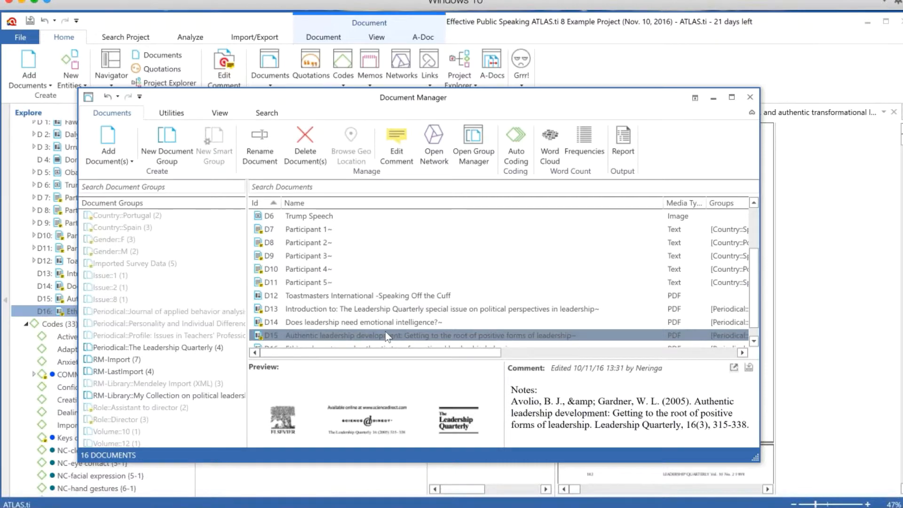
# Generate a word cloud for document D15 on authentic leadership development and check how often its largest words occur
pyautogui.click(552, 147)
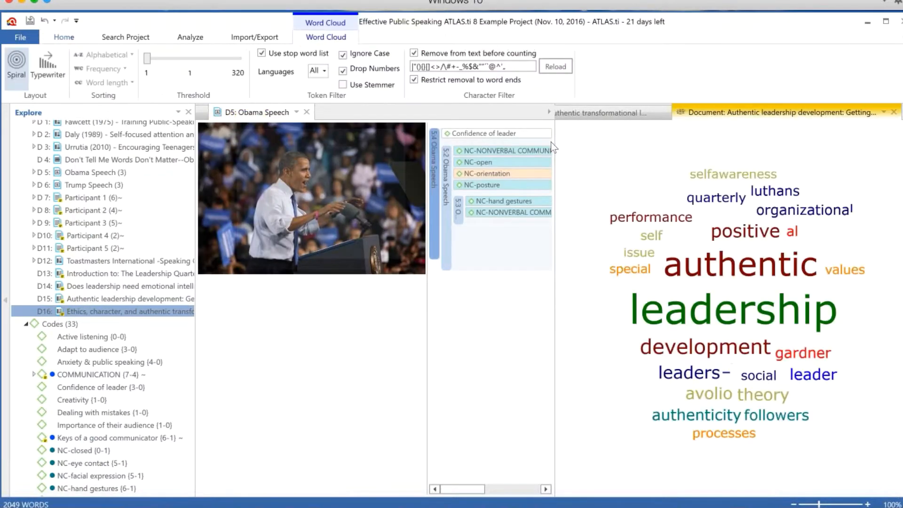
pyautogui.moveTo(659, 318)
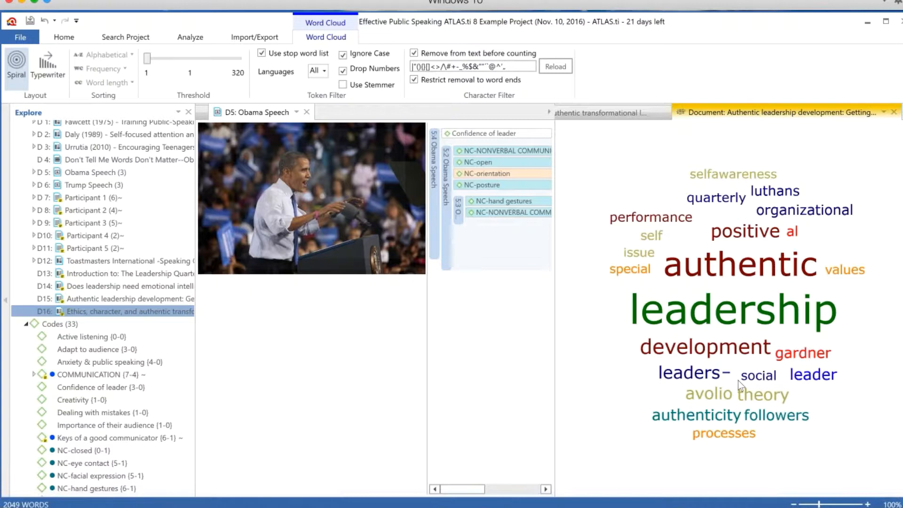
pyautogui.moveTo(730, 320)
pyautogui.moveTo(744, 263)
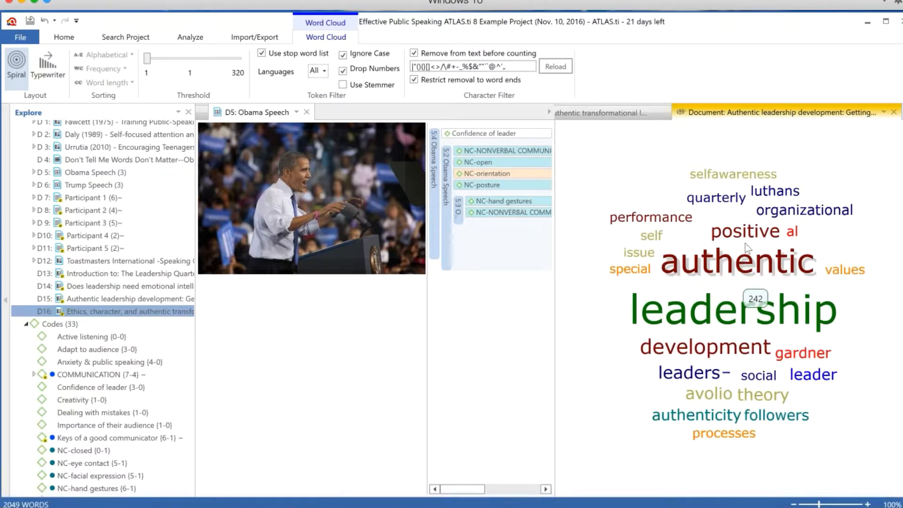
pyautogui.moveTo(729, 239)
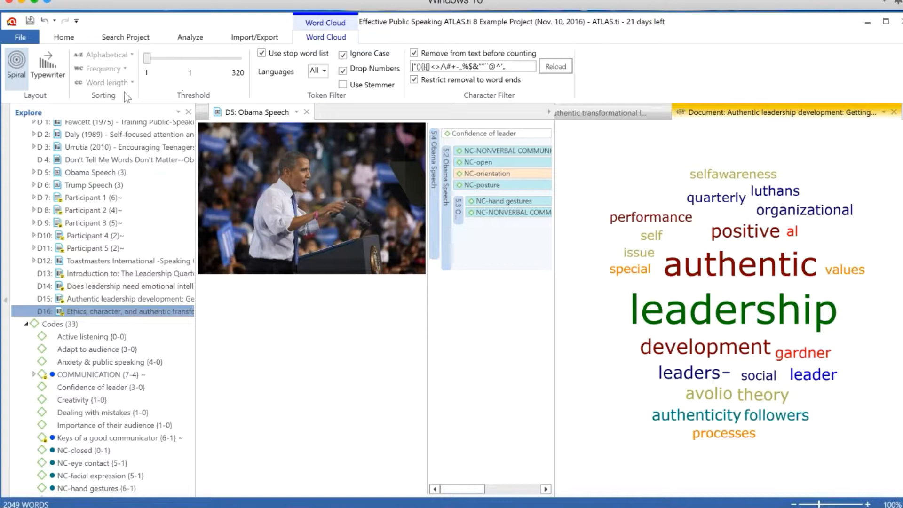
# Show the quotations coded with NC-NONVERBAL COMMUNICATION in an enlarged Quotation Manager
pyautogui.click(65, 37)
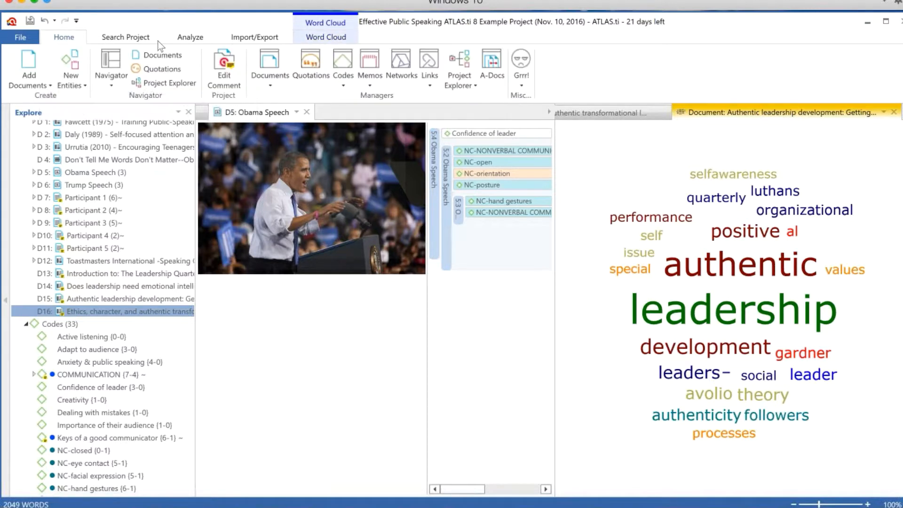
pyautogui.click(309, 70)
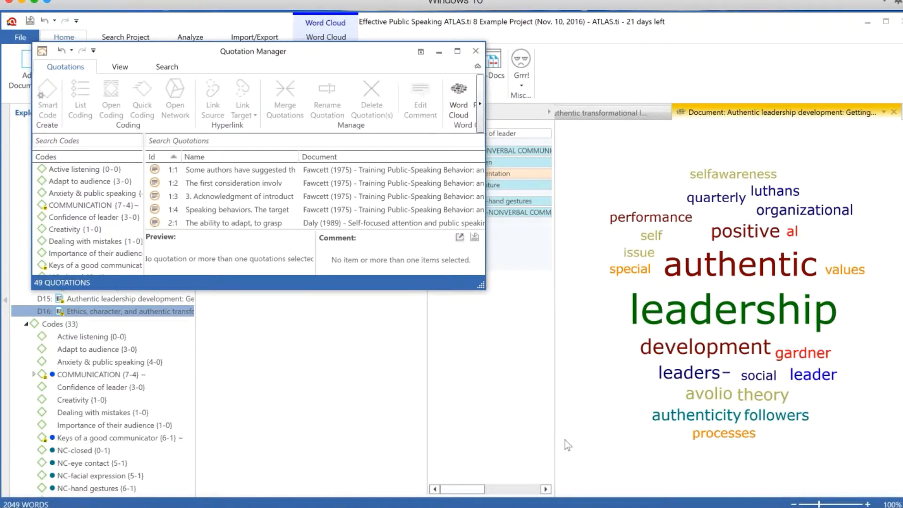
pyautogui.moveTo(480, 285); pyautogui.dragTo(494, 297)
pyautogui.moveTo(572, 358); pyautogui.dragTo(635, 407)
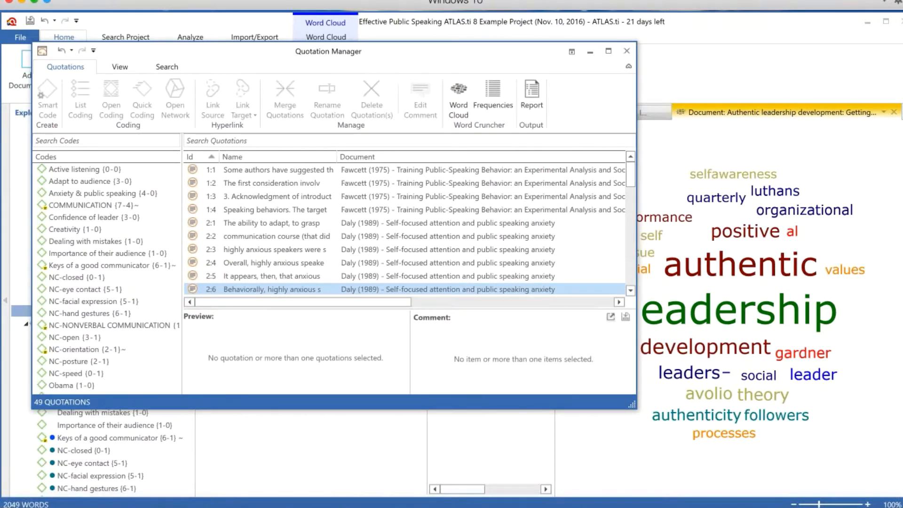
pyautogui.click(130, 326)
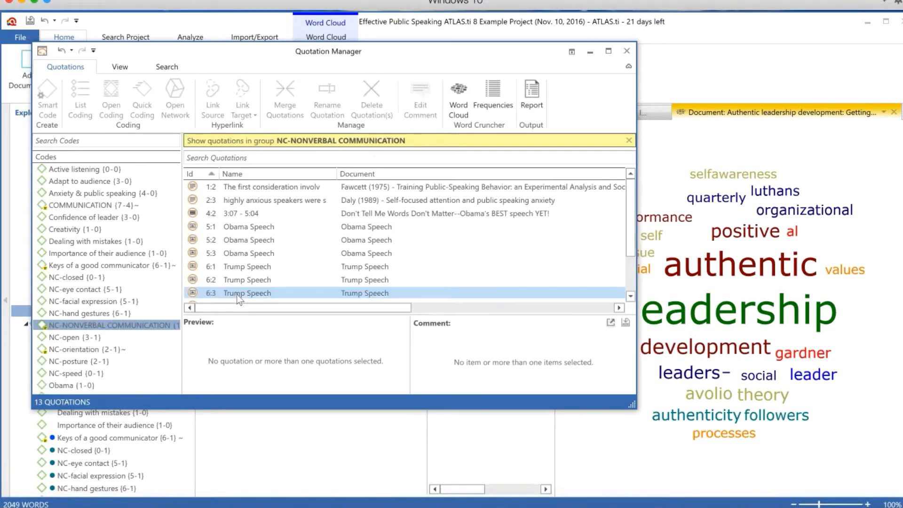
pyautogui.moveTo(654, 235)
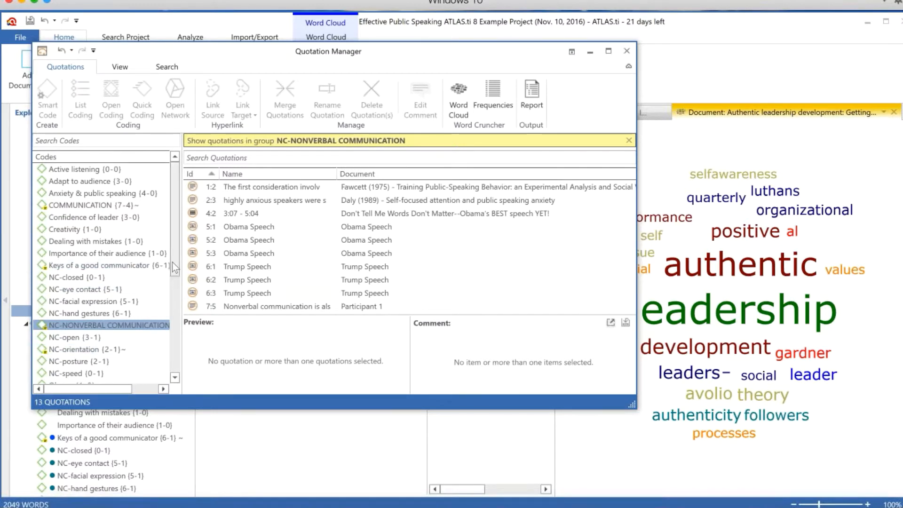
# Filter the quotations by the code VC-VERBAL COMMUNICATION and generate a word cloud from all six of them
pyautogui.moveTo(172, 261); pyautogui.dragTo(170, 372)
pyautogui.click(131, 369)
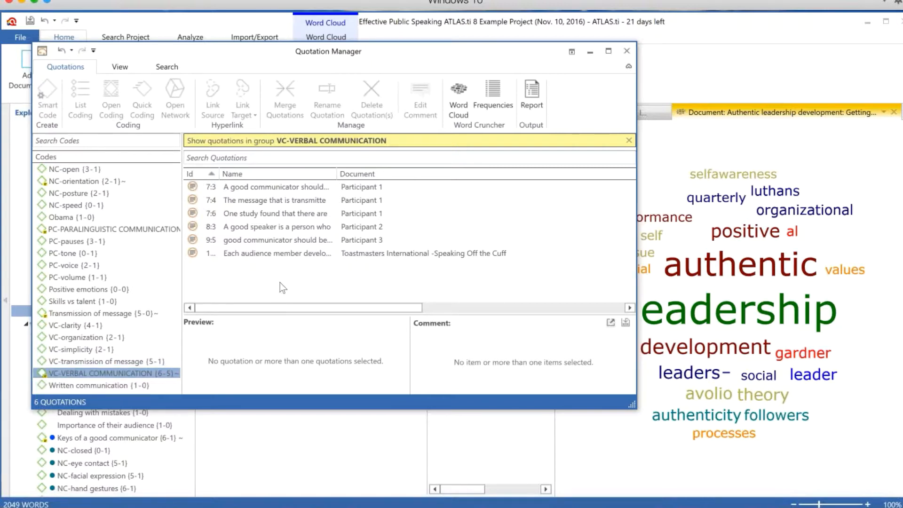
pyautogui.click(251, 189)
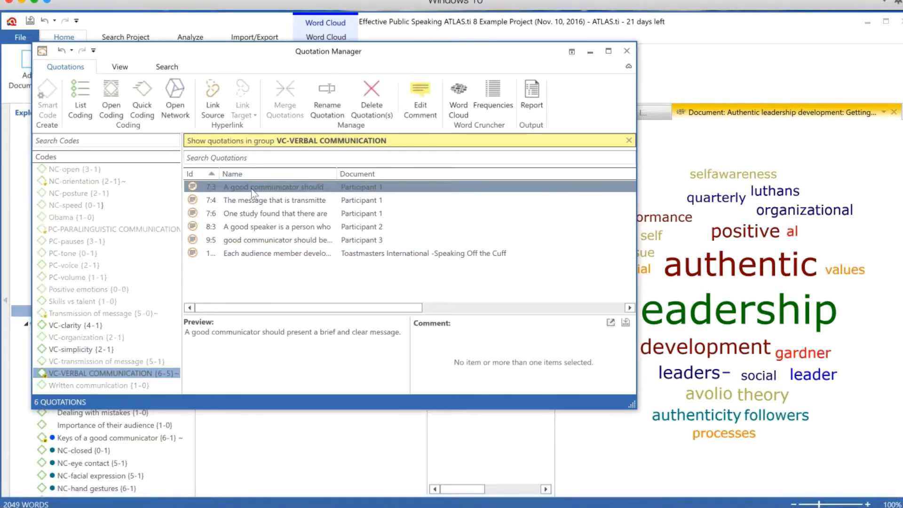
pyautogui.keyDown('shift'); pyautogui.click(270, 254); pyautogui.keyUp('shift')
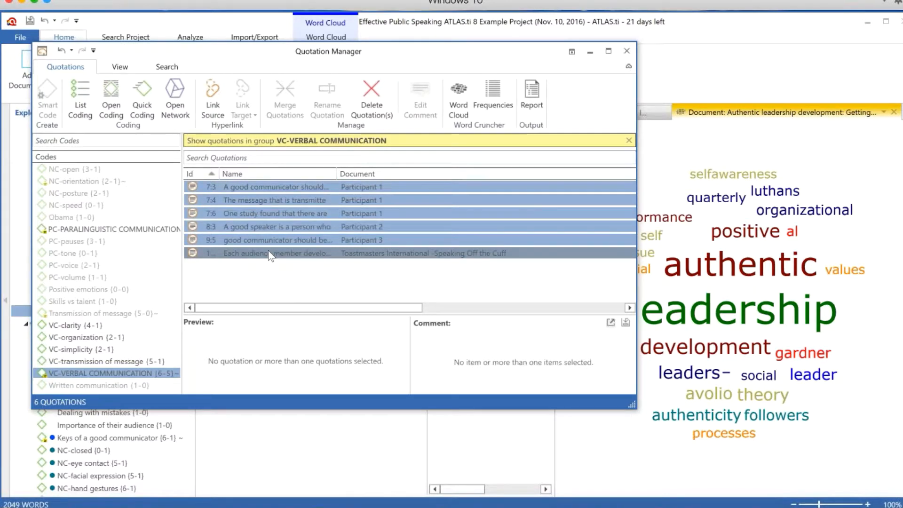
pyautogui.click(462, 97)
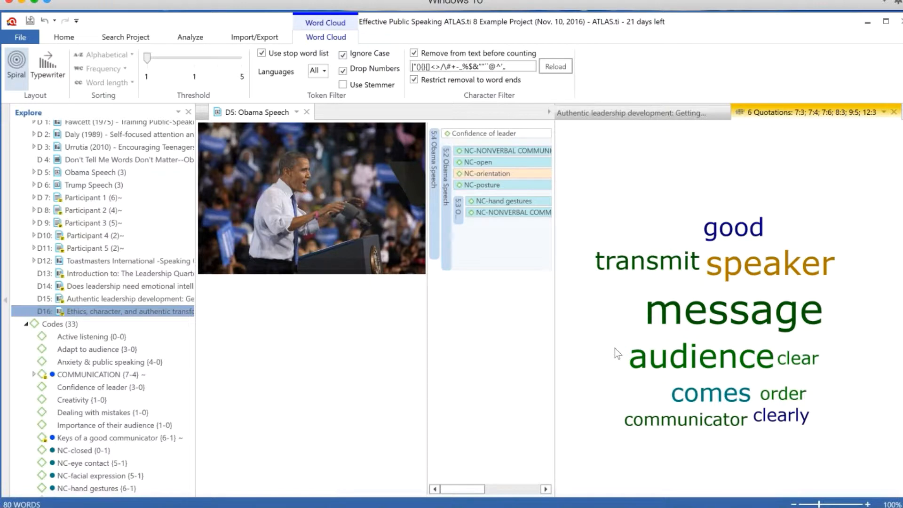
# Check the word frequency options for the six selected quotations without running the count, and close the Quotation Manager and their word cloud
pyautogui.click(64, 37)
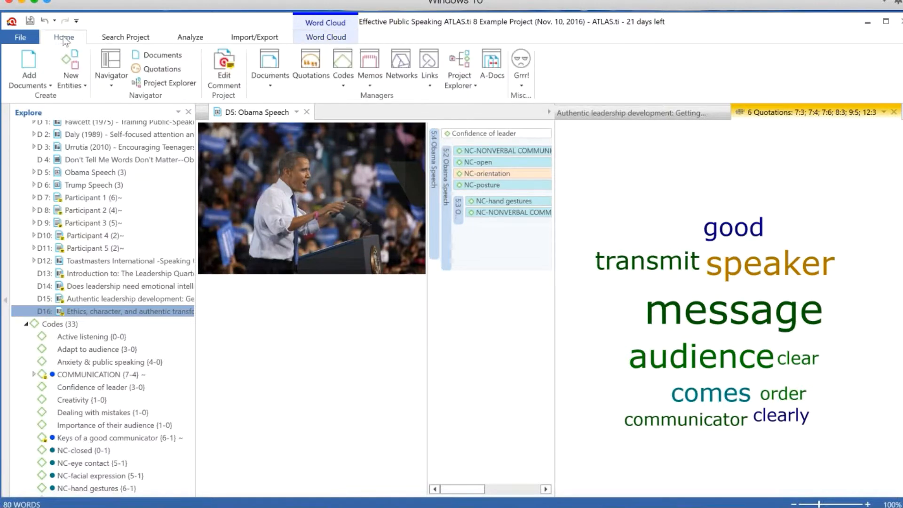
pyautogui.click(311, 63)
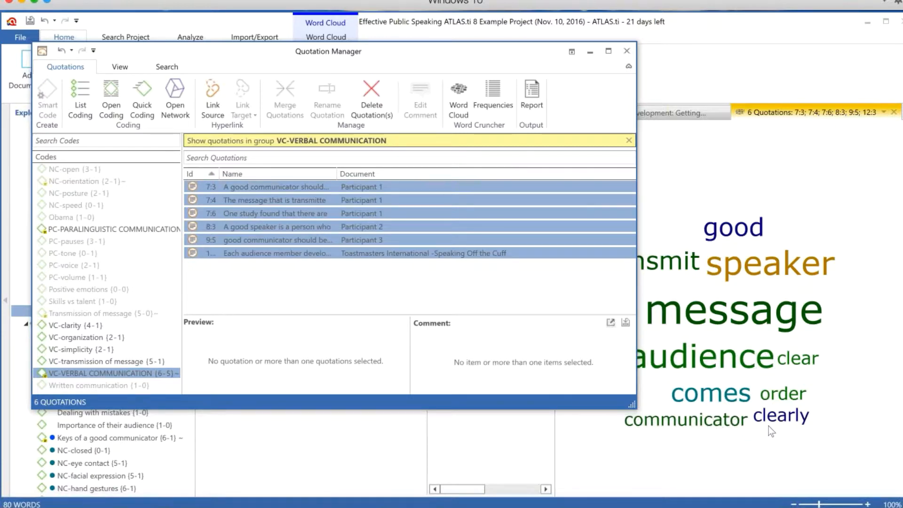
pyautogui.click(499, 106)
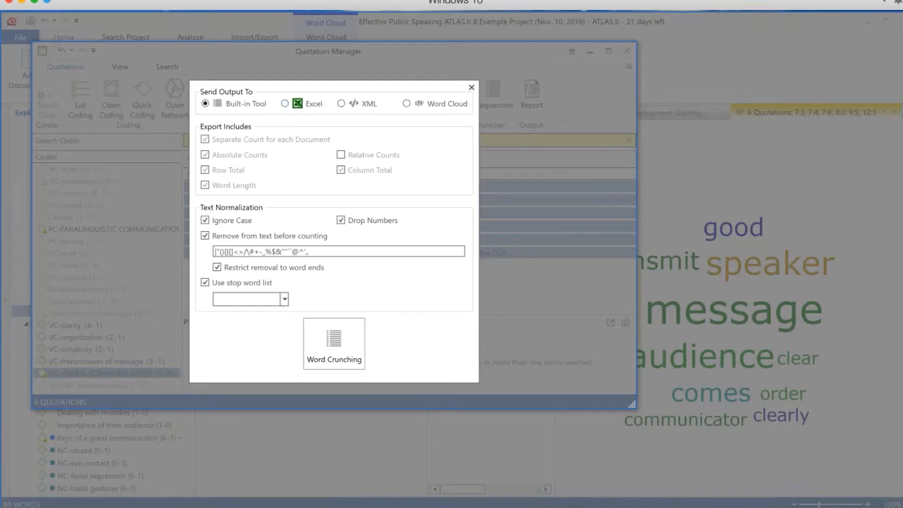
pyautogui.click(471, 85)
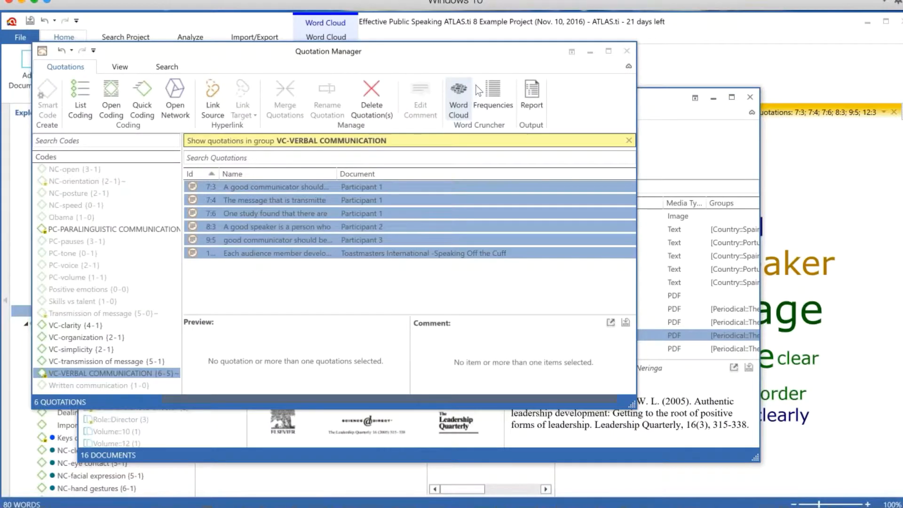
pyautogui.click(627, 51)
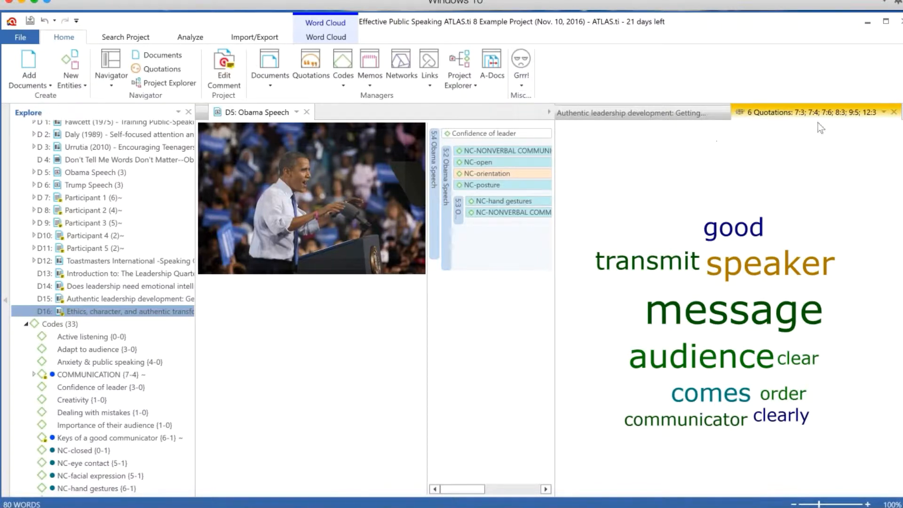
pyautogui.click(893, 112)
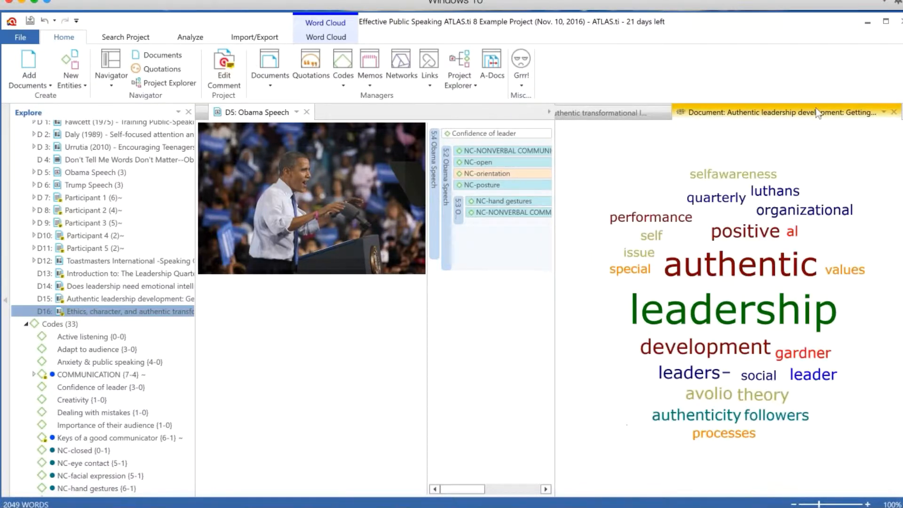
# Import tweets for the query #Elections#USA, requesting 100 tweets with re-tweets excluded
pyautogui.click(245, 36)
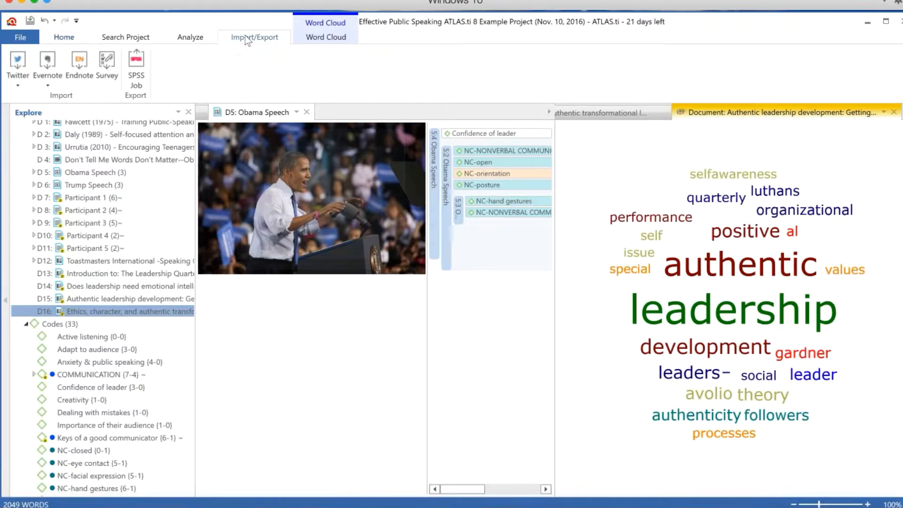
pyautogui.click(18, 60)
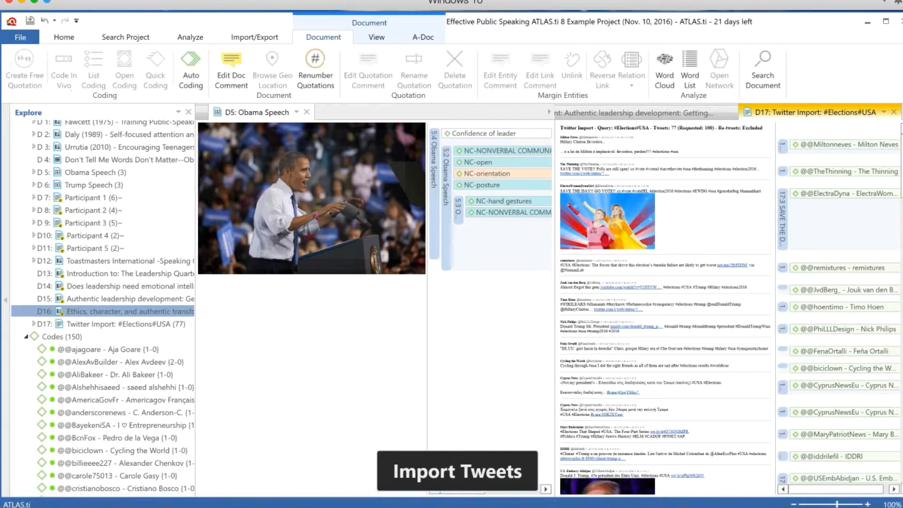
# Close the open documents beside the Twitter import, including D5, D10, D9 and D1, to give D17 the full document area
pyautogui.click(306, 112)
pyautogui.click(534, 112)
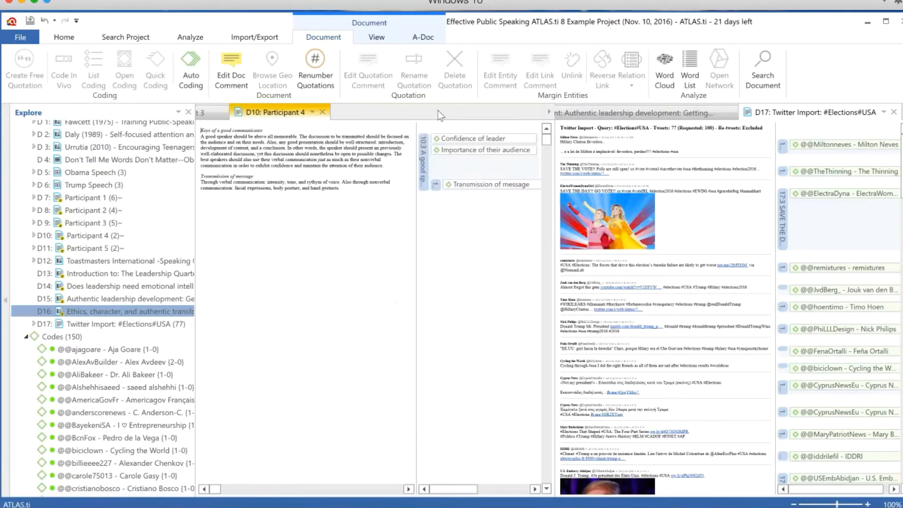
pyautogui.click(323, 111)
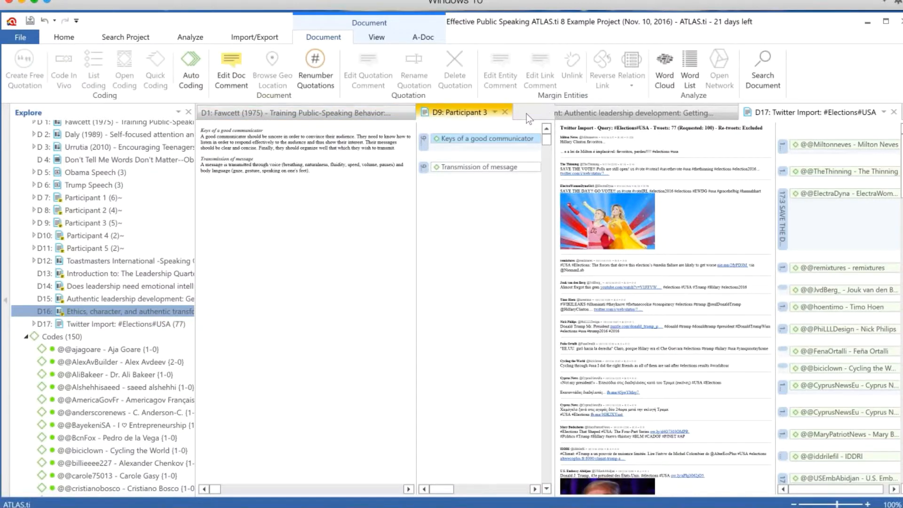
pyautogui.click(505, 113)
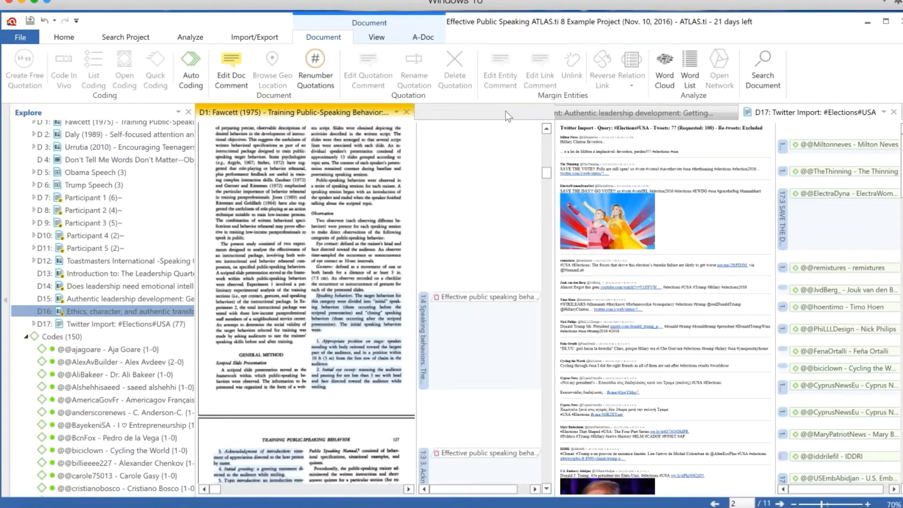
pyautogui.click(406, 112)
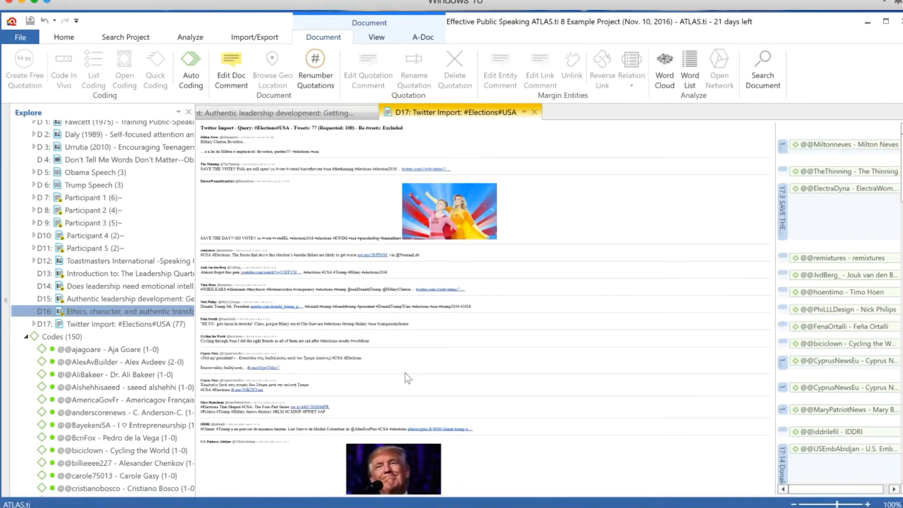
# Examine the imported tweets in D17 and their author codes in a widened margin area, from start to end and back
pyautogui.scroll(-7, 405, 373)
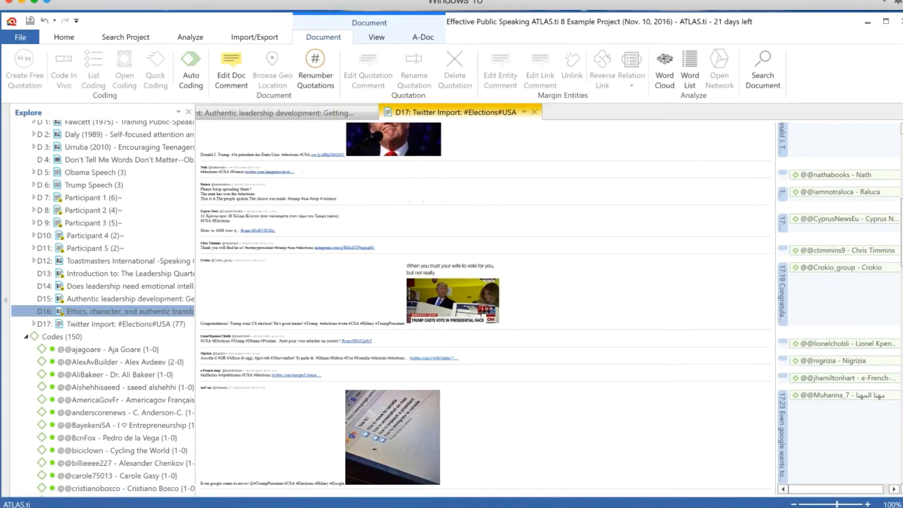
pyautogui.scroll(-1, 484, 308)
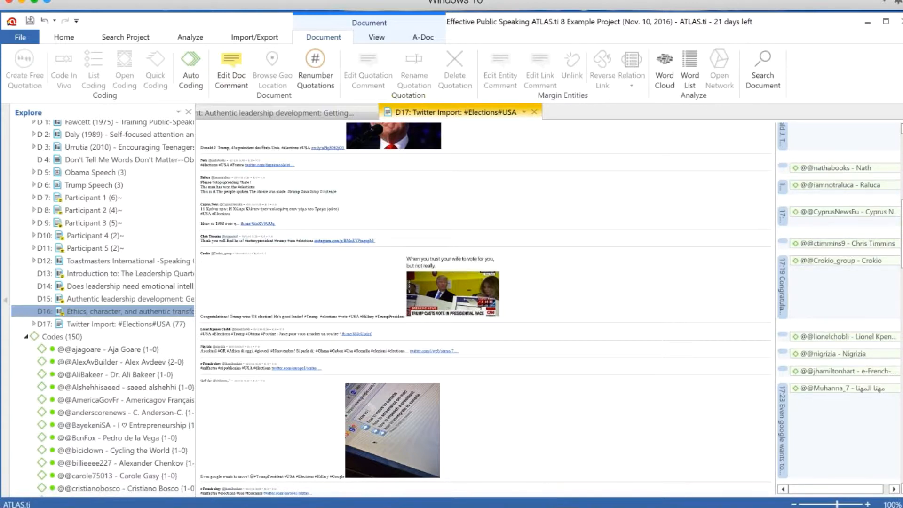
pyautogui.moveTo(774, 264); pyautogui.dragTo(675, 264)
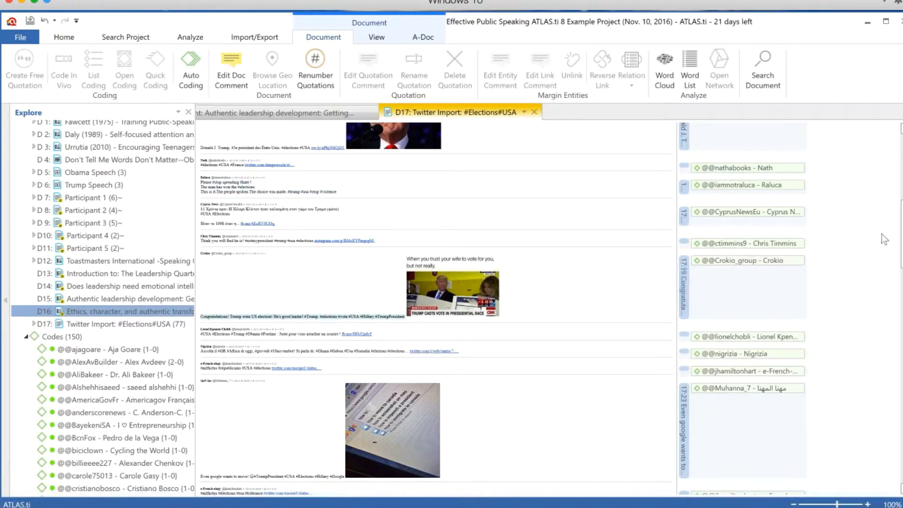
pyautogui.scroll(-1, 899, 235)
pyautogui.scroll(-5, 901, 266)
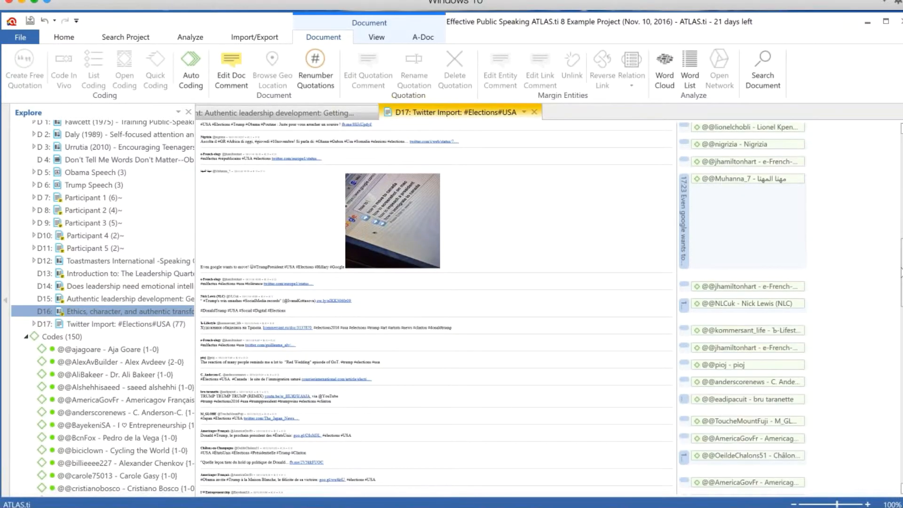
pyautogui.scroll(-10, 900, 282)
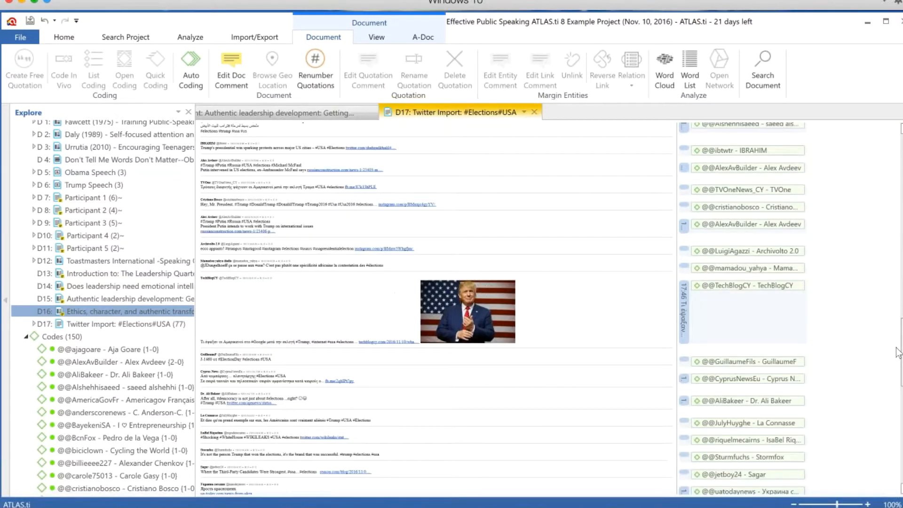
pyautogui.scroll(-15, 898, 352)
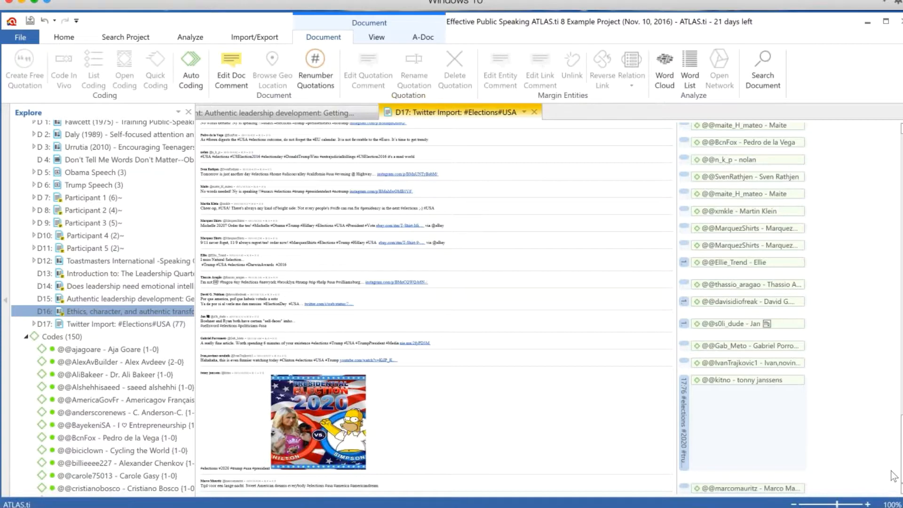
pyautogui.scroll(10, 893, 475)
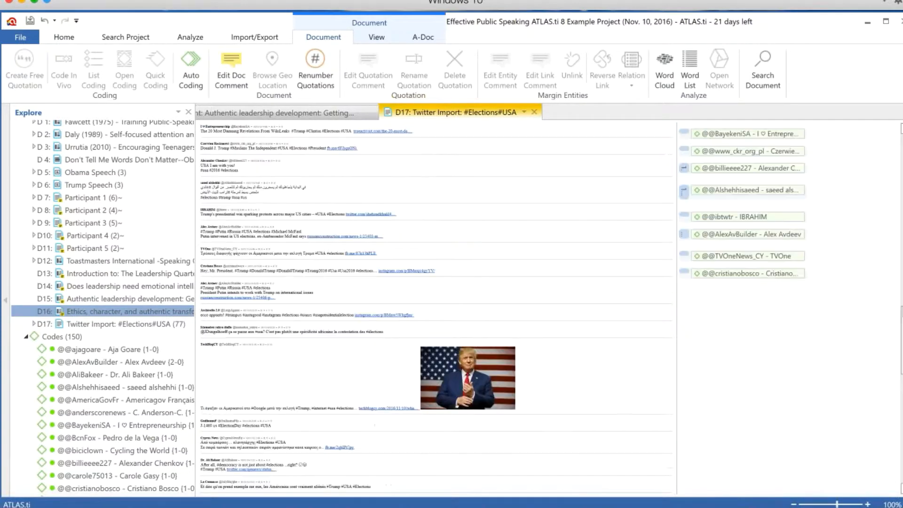
pyautogui.scroll(5, 535, 136)
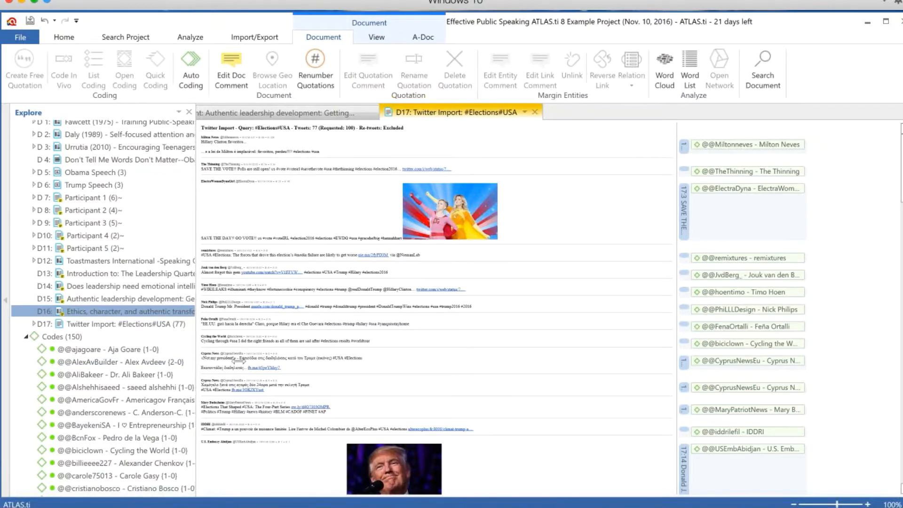
# Widen the project explorer and review the Twitter.Loc location codes created by the tweet import
pyautogui.moveTo(238, 360); pyautogui.dragTo(240, 360)
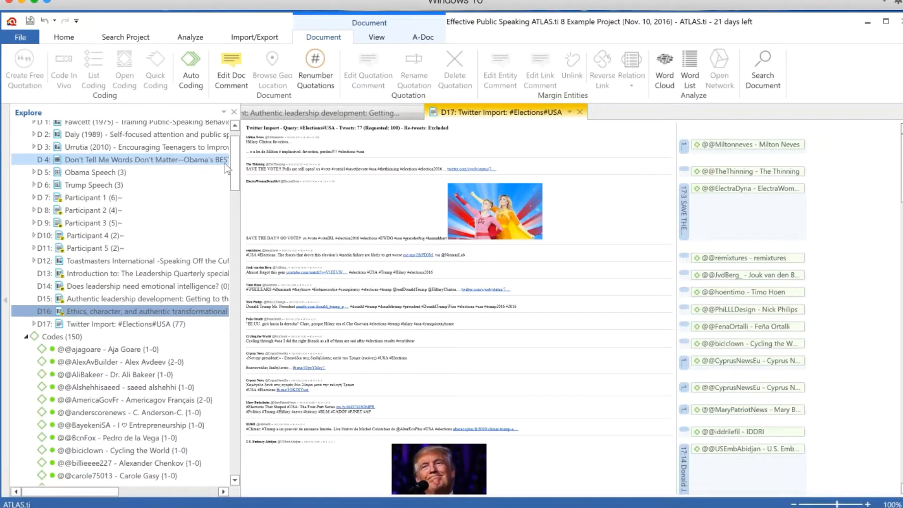
pyautogui.moveTo(231, 165); pyautogui.dragTo(234, 430)
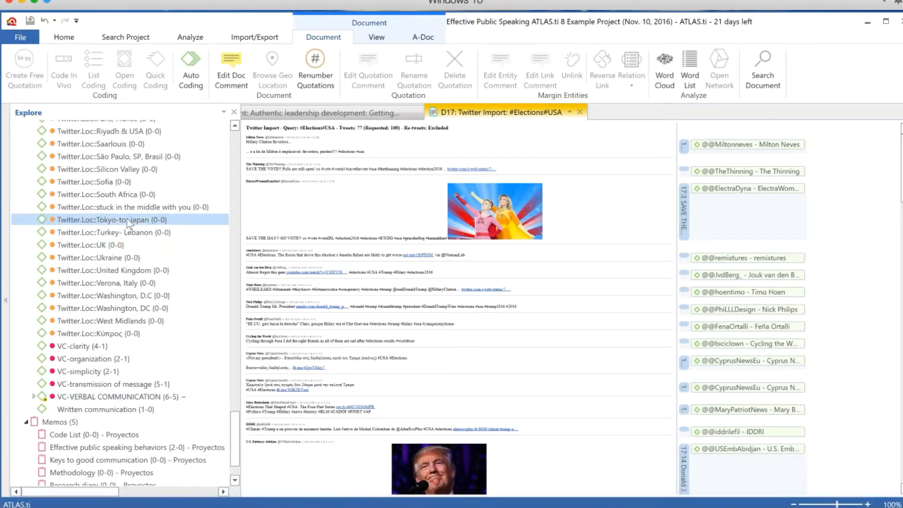
pyautogui.moveTo(235, 425); pyautogui.dragTo(227, 350)
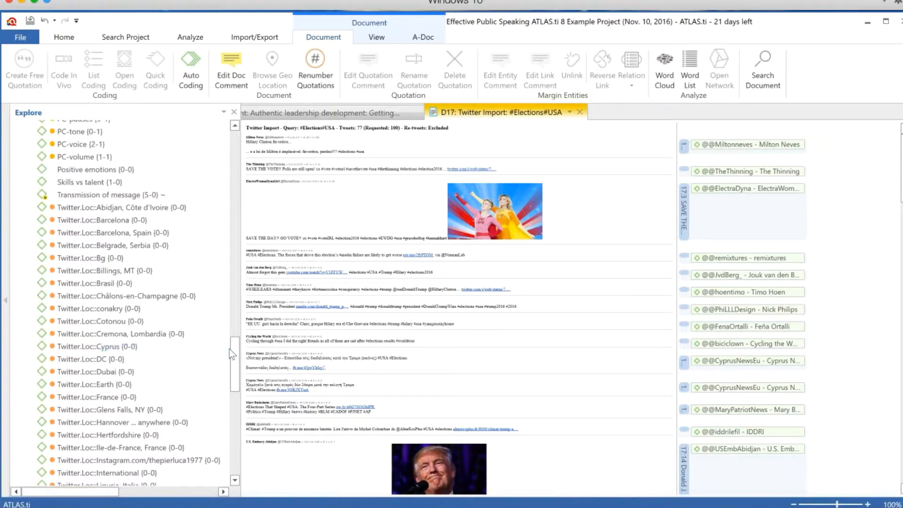
# Expand the Networks branch at the end of the project explorer and bring its networks into view
pyautogui.moveTo(235, 353); pyautogui.dragTo(238, 441)
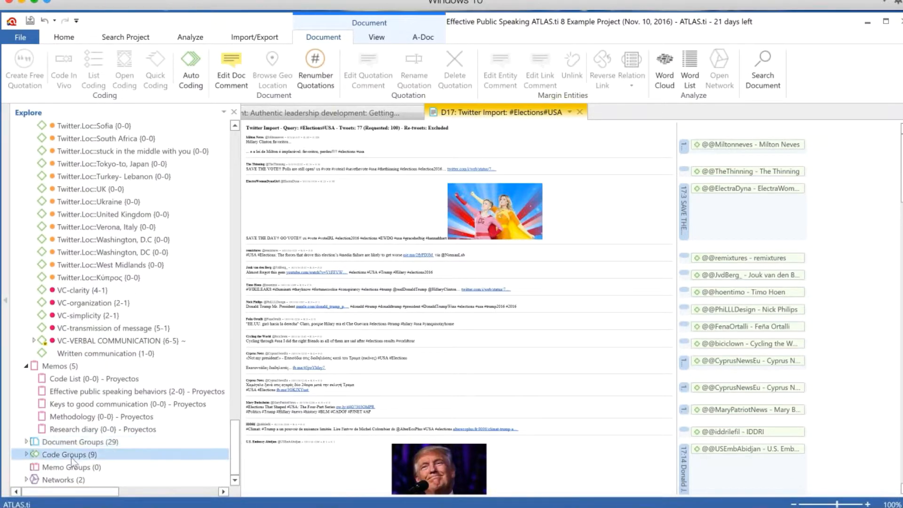
pyautogui.click(25, 480)
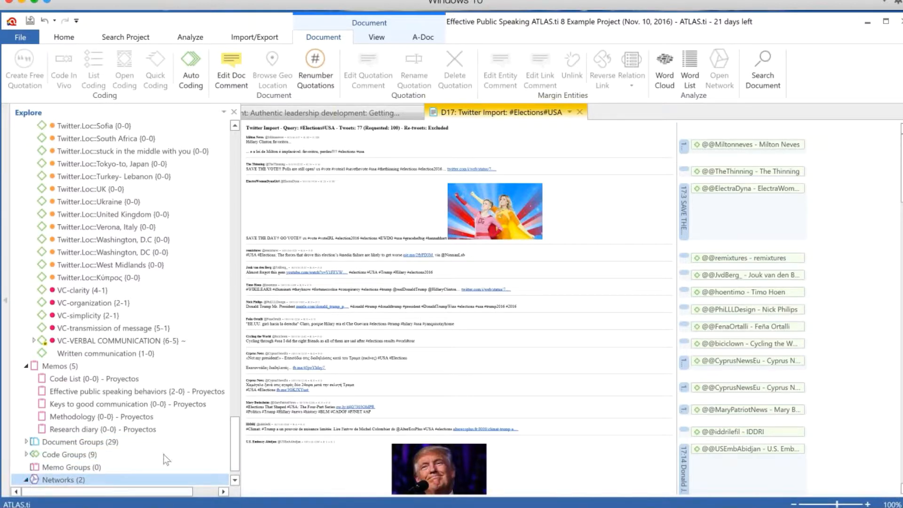
pyautogui.scroll(-1, 232, 461)
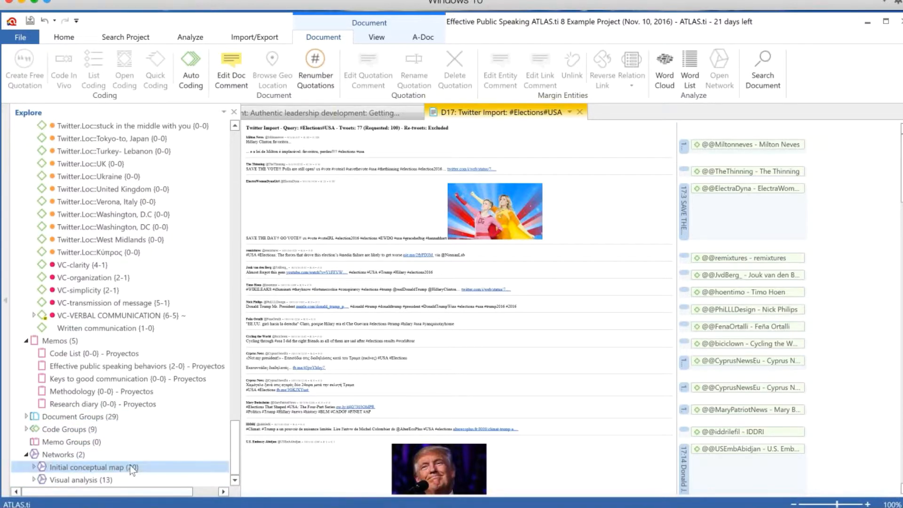
# Open the Initial conceptual map network full-screen and spread out the VC-VERBAL COMMUNICATION node and its four subcodes
pyautogui.doubleClick(90, 467)
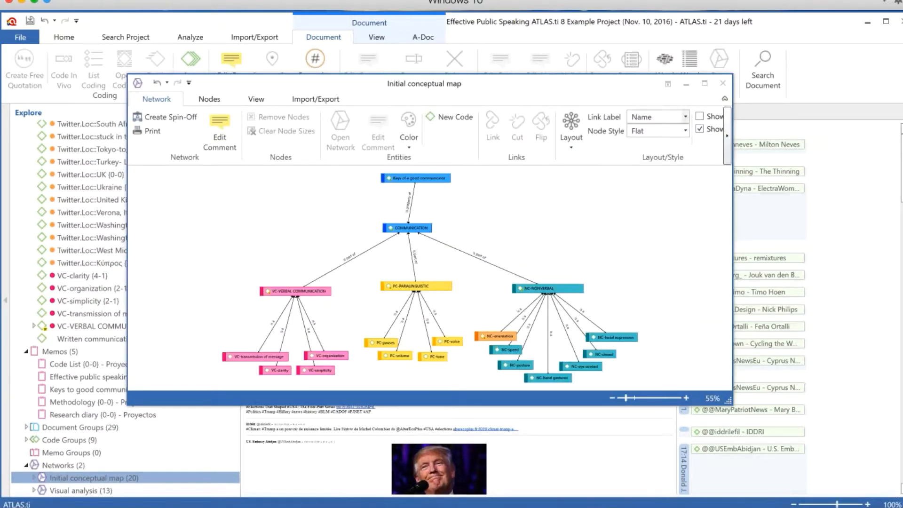
pyautogui.click(704, 85)
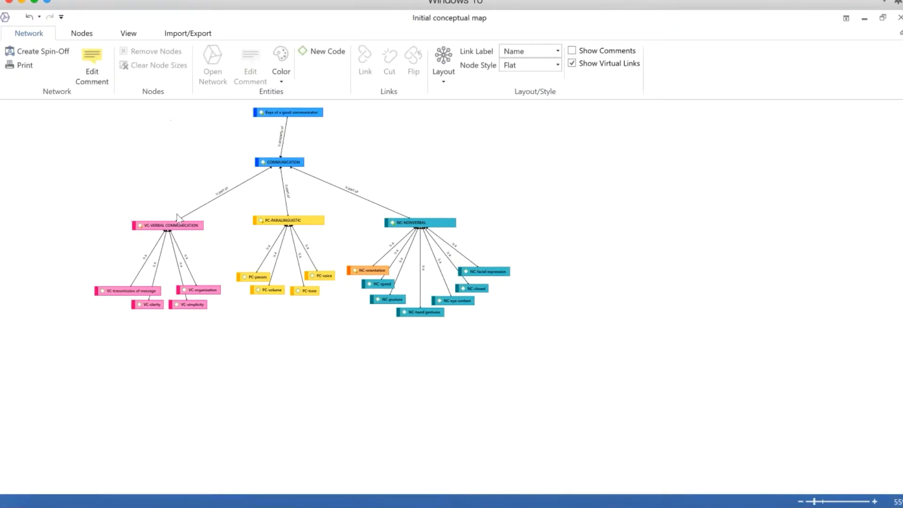
pyautogui.moveTo(177, 214); pyautogui.dragTo(185, 210)
pyautogui.moveTo(113, 290); pyautogui.dragTo(78, 271)
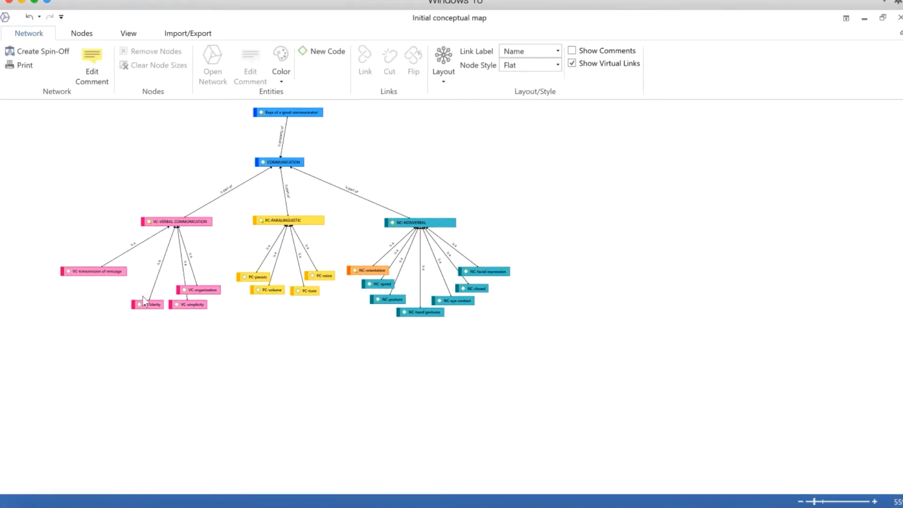
pyautogui.moveTo(142, 301); pyautogui.dragTo(114, 301)
pyautogui.moveTo(171, 304); pyautogui.dragTo(139, 333)
pyautogui.moveTo(185, 293); pyautogui.dragTo(189, 325)
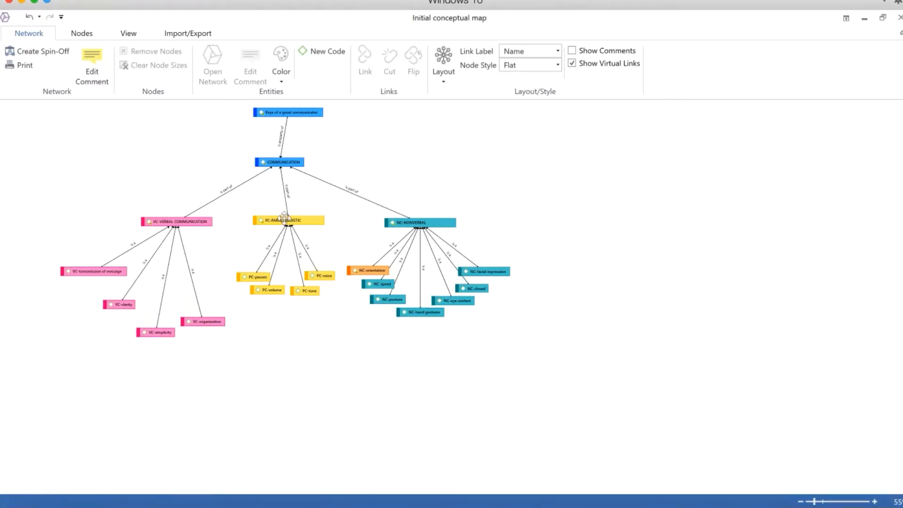
# Review the relation types offered for linking VC-transmission of message to Keys of a good communicator, without creating a link
pyautogui.click(83, 268)
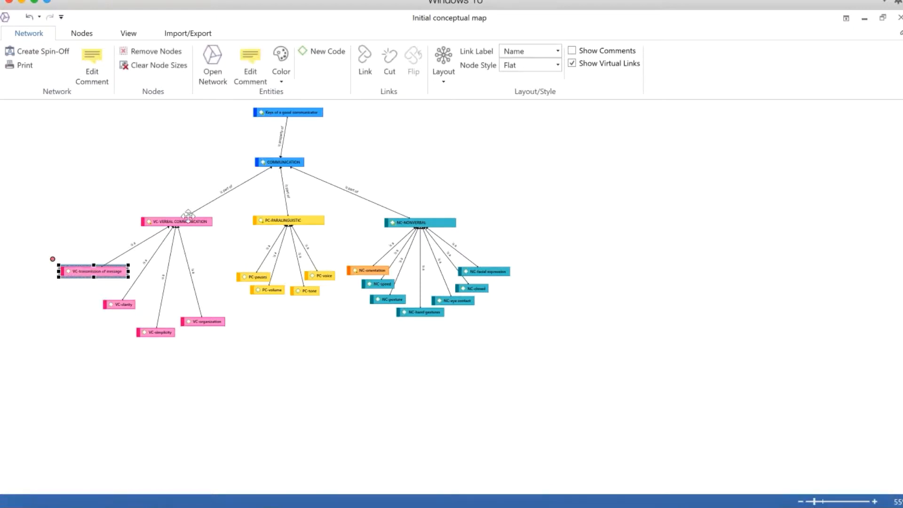
pyautogui.moveTo(52, 258); pyautogui.dragTo(271, 118)
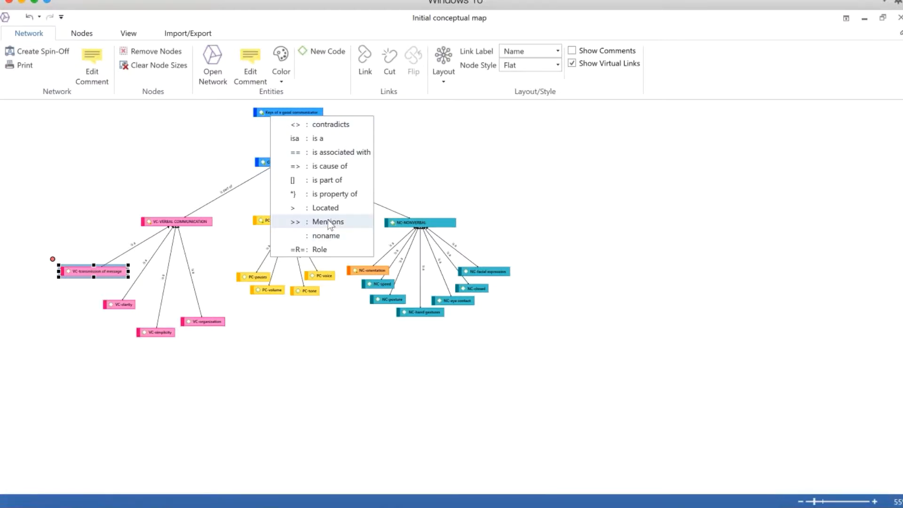
pyautogui.click(124, 192)
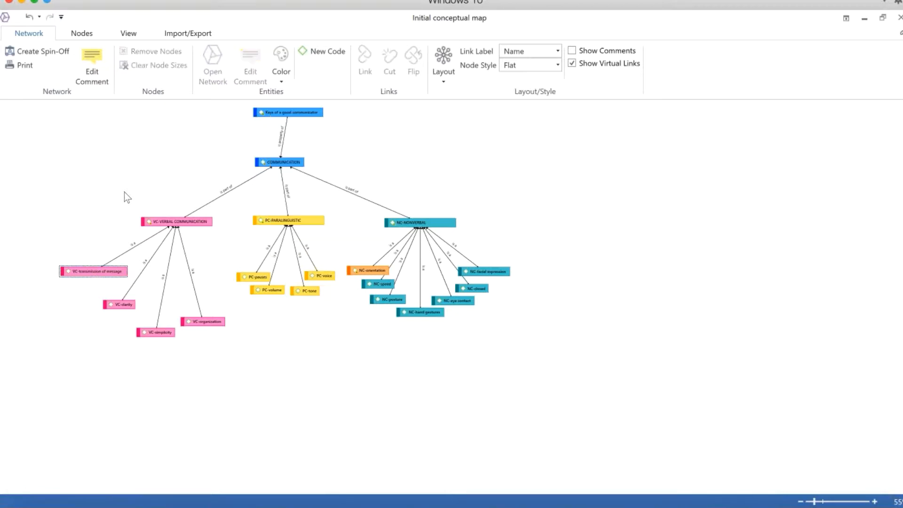
# Align the Keys of a good communicator node above COMMUNICATION and view the available node colors
pyautogui.moveTo(276, 112); pyautogui.dragTo(267, 112)
pyautogui.click(283, 79)
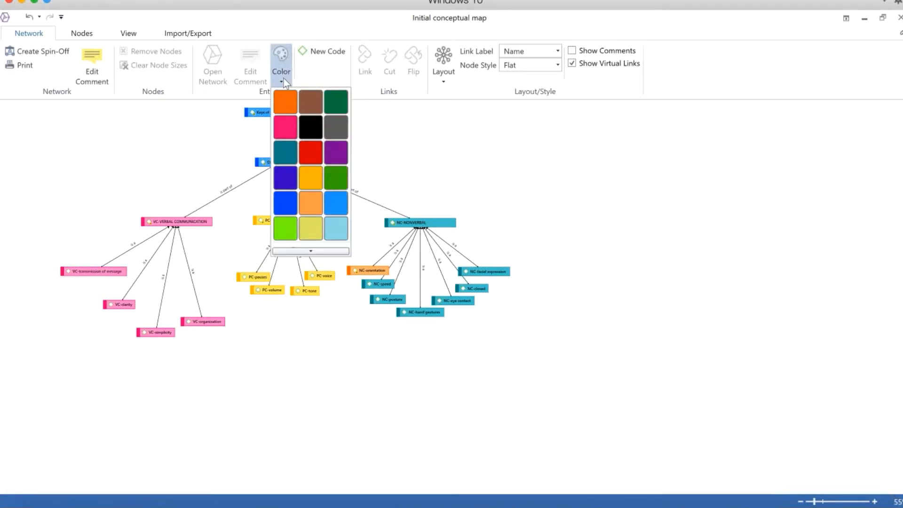
pyautogui.click(236, 176)
# Try the Semantic, Circular, Organic and Radial node layouts on the network, one after another
pyautogui.click(178, 221)
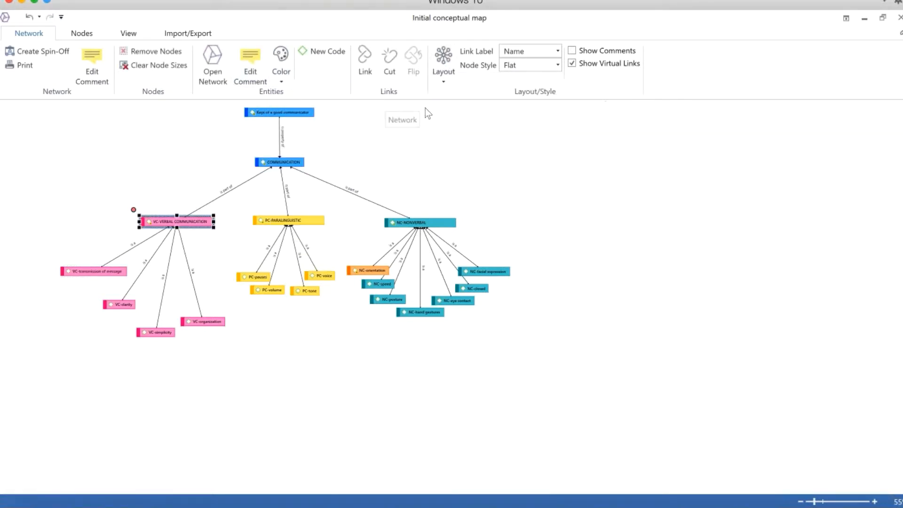
pyautogui.click(444, 70)
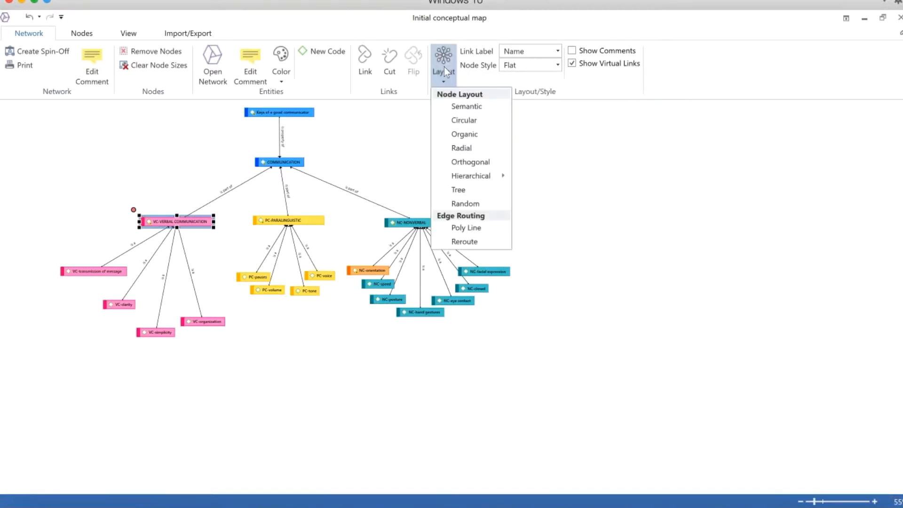
pyautogui.click(467, 107)
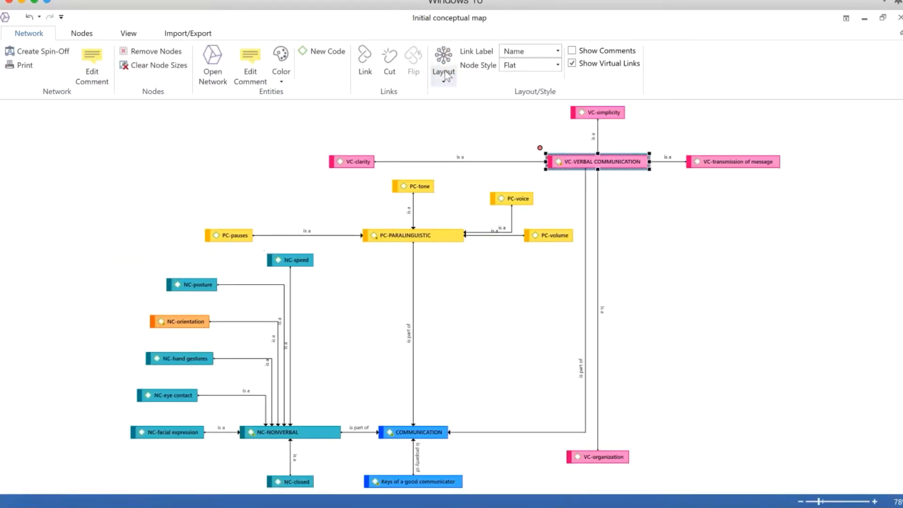
pyautogui.click(445, 71)
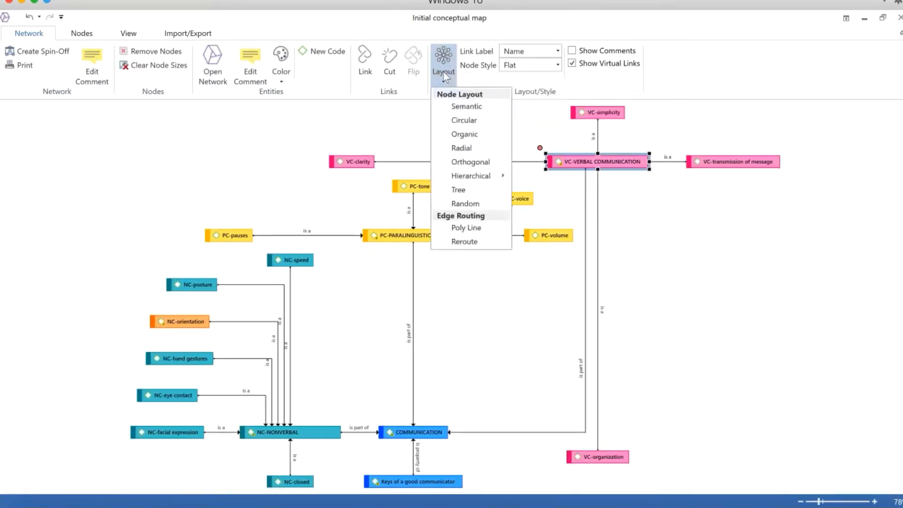
pyautogui.click(458, 121)
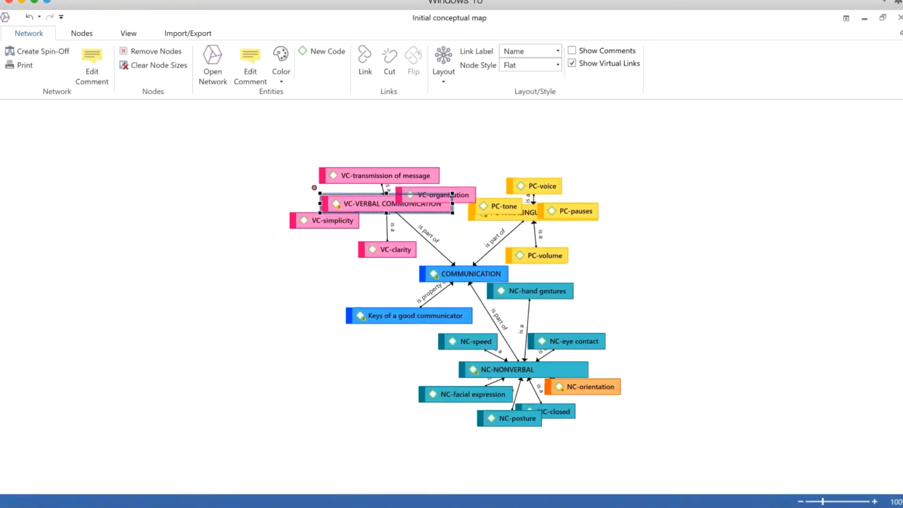
pyautogui.click(442, 75)
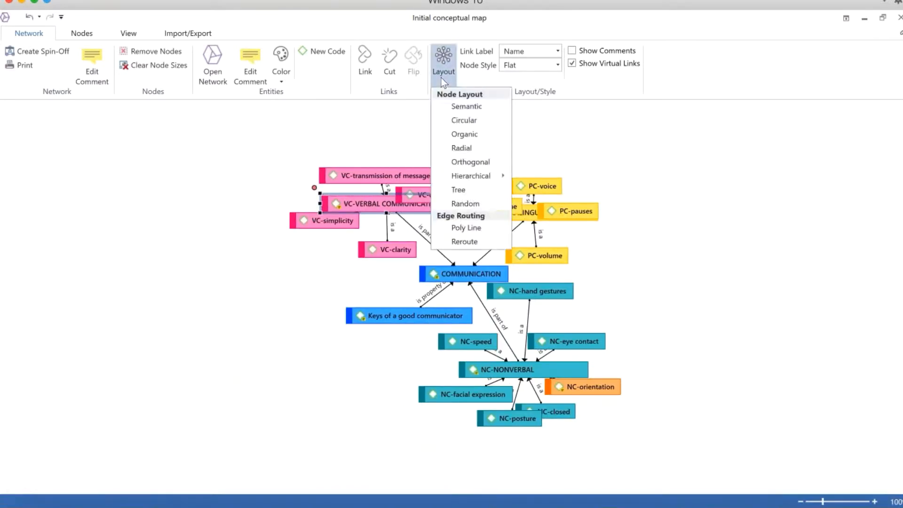
pyautogui.click(458, 133)
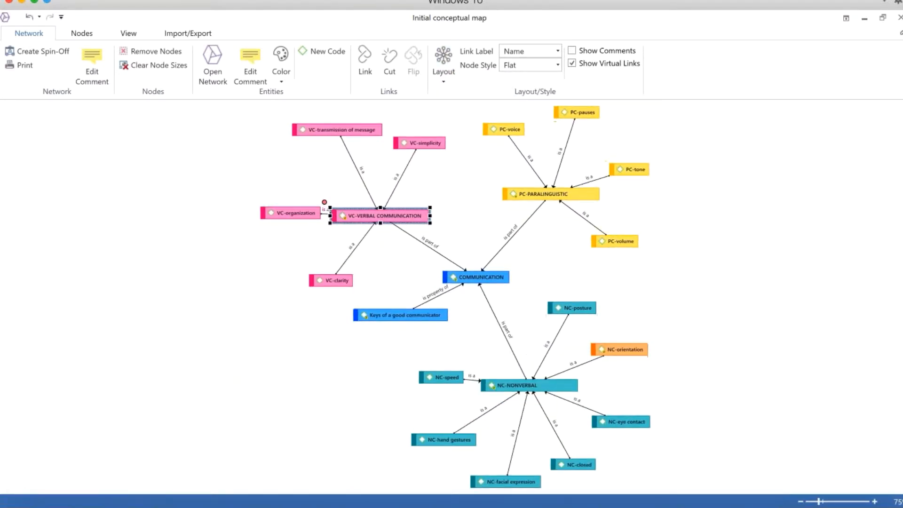
pyautogui.click(442, 71)
pyautogui.click(460, 150)
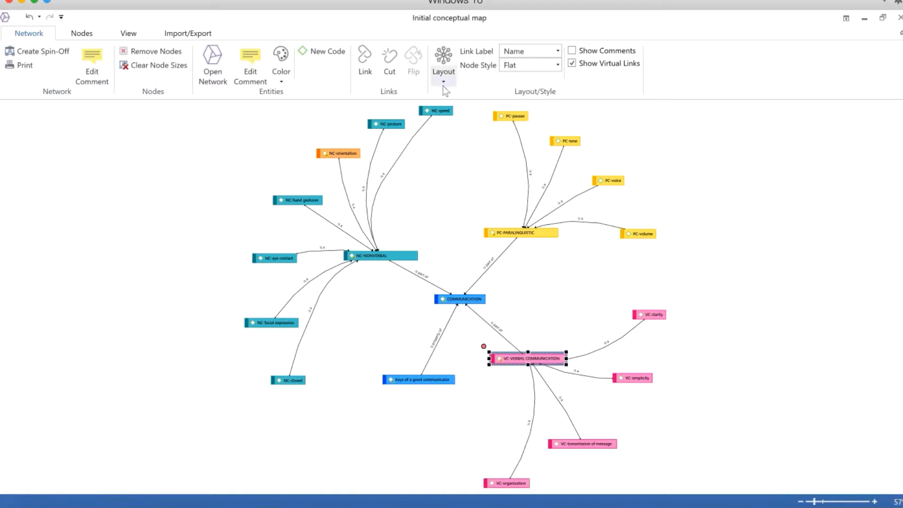
# Apply the Orthogonal node layout to the network and route its links with Poly Line
pyautogui.click(443, 71)
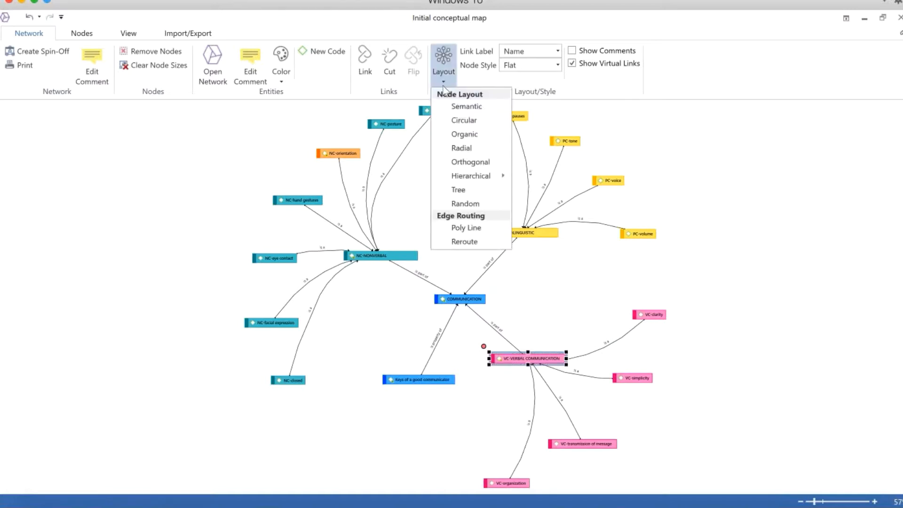
pyautogui.click(463, 165)
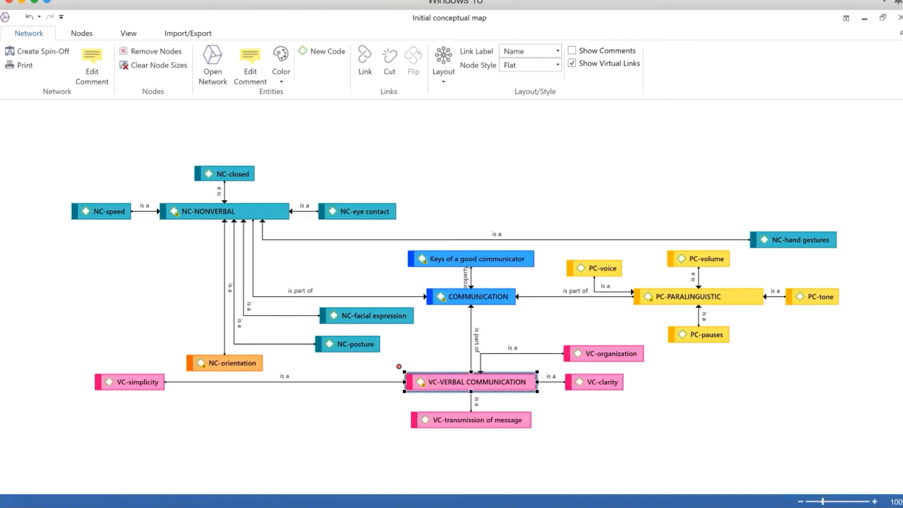
pyautogui.click(443, 70)
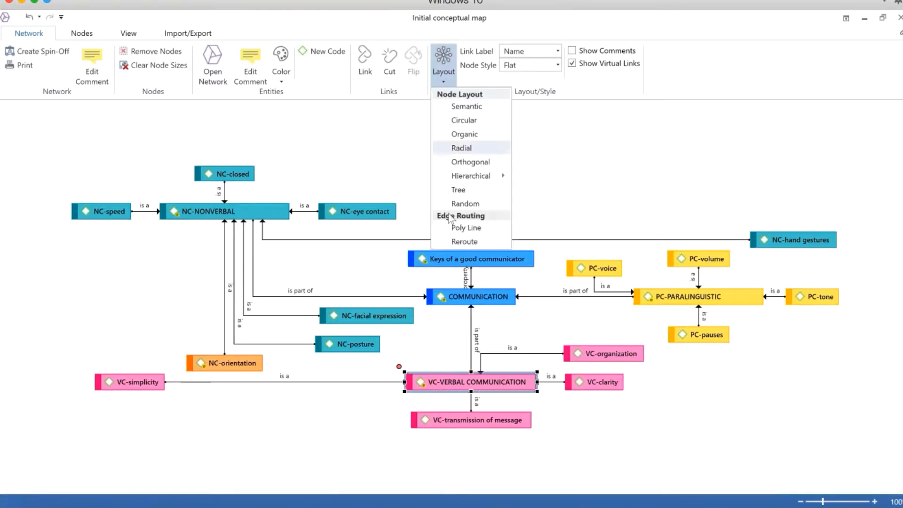
pyautogui.click(463, 227)
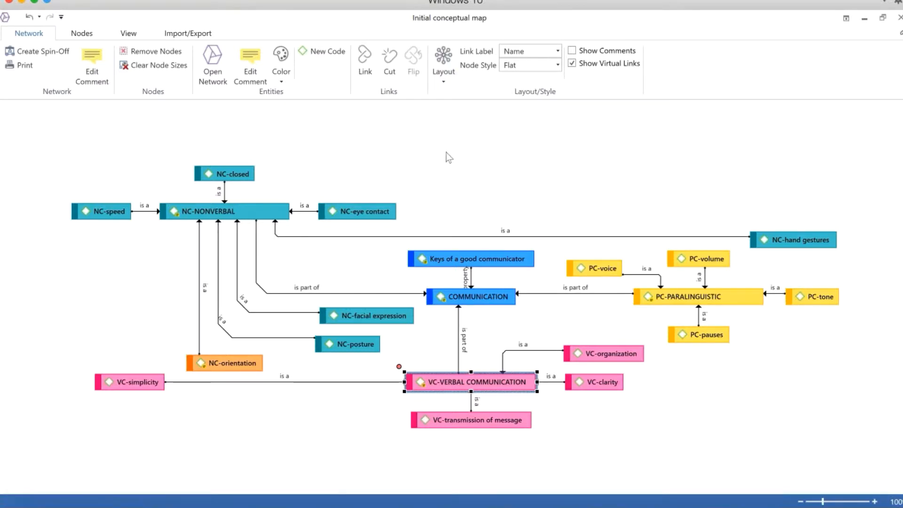
pyautogui.click(447, 81)
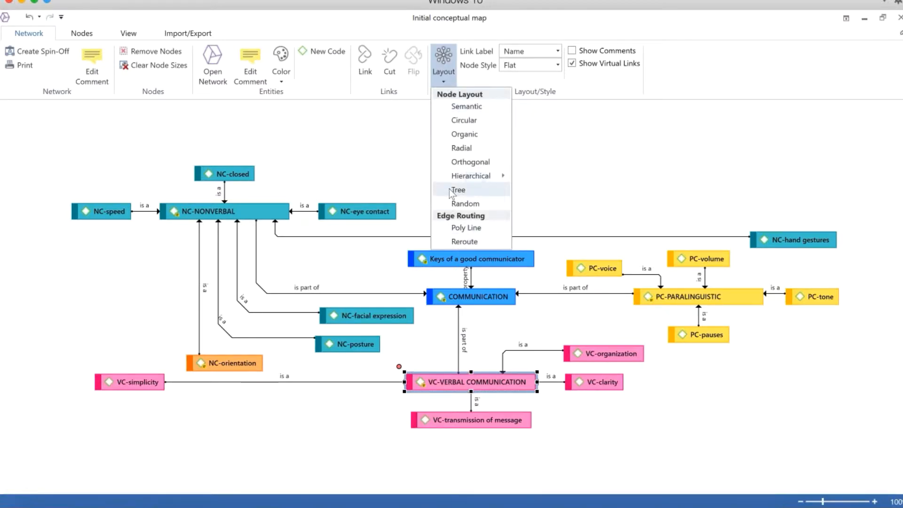
pyautogui.click(400, 166)
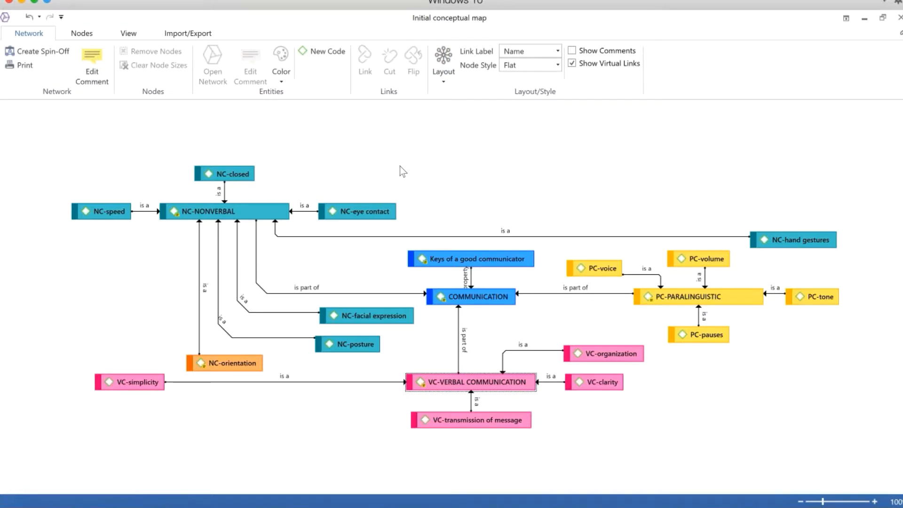
# Import the quotation neighbors of the Keys of a good communicator code into the network
pyautogui.click(440, 256)
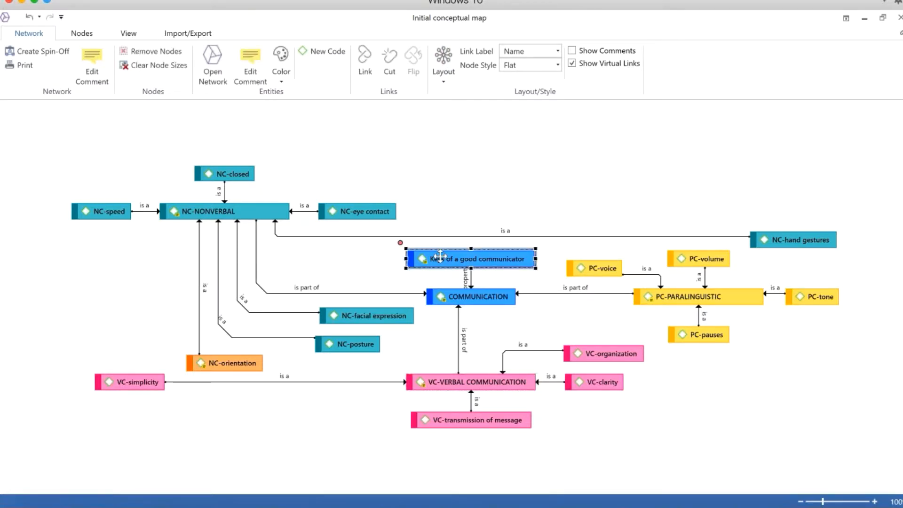
pyautogui.rightClick(440, 256)
pyautogui.moveTo(489, 312)
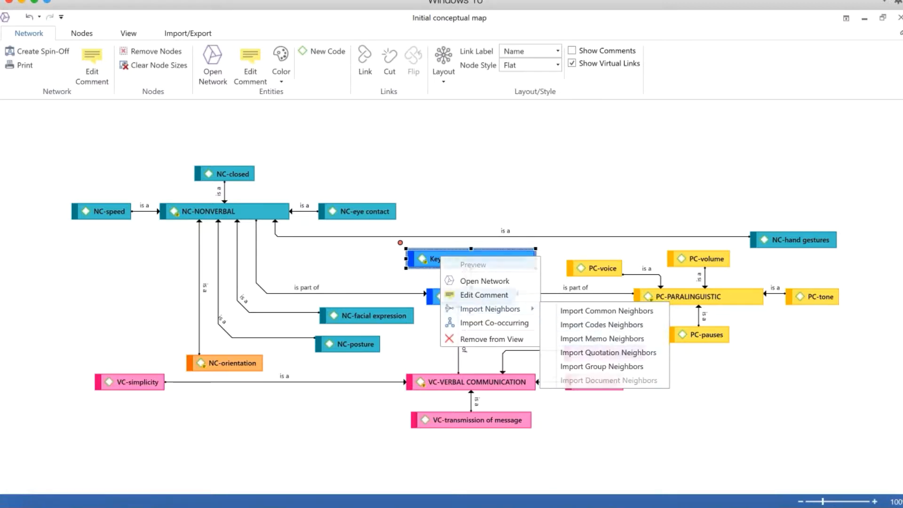
pyautogui.click(607, 352)
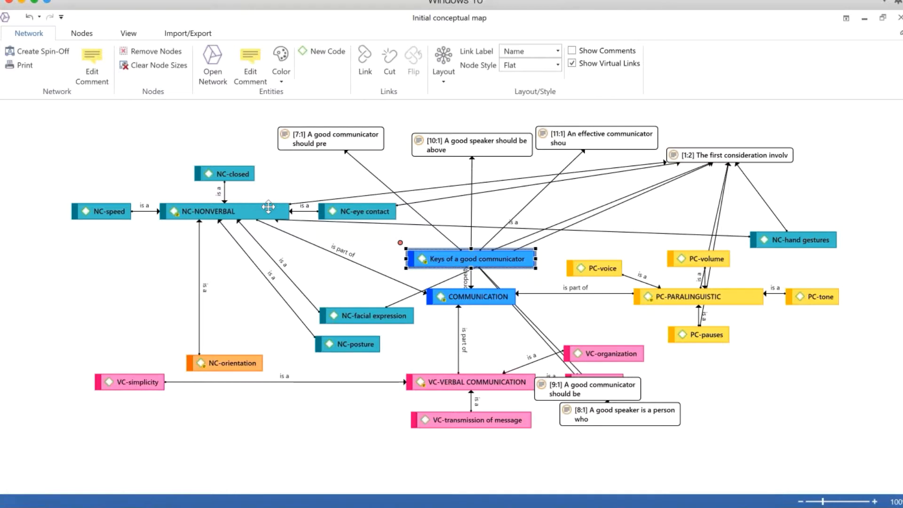
# Restore the network to an enlarged floating window and place it beside the project explorer
pyautogui.click(882, 17)
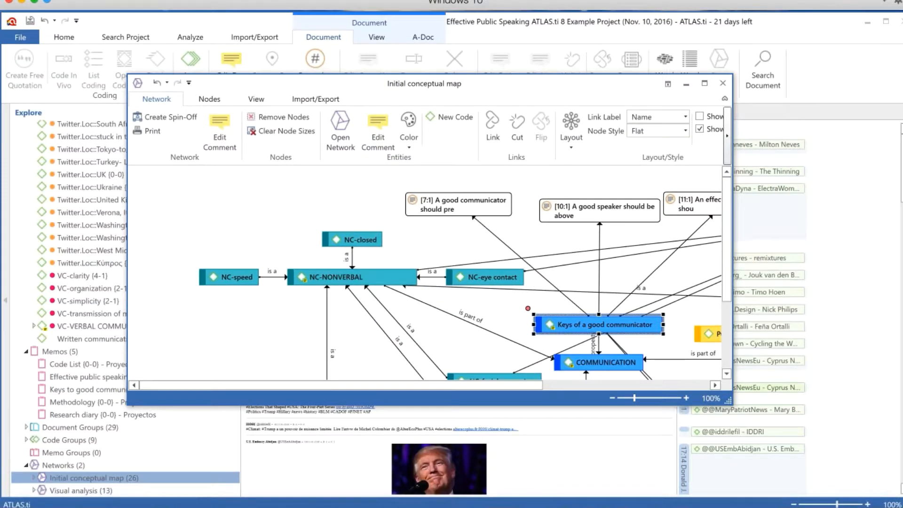
pyautogui.moveTo(736, 403); pyautogui.dragTo(845, 462)
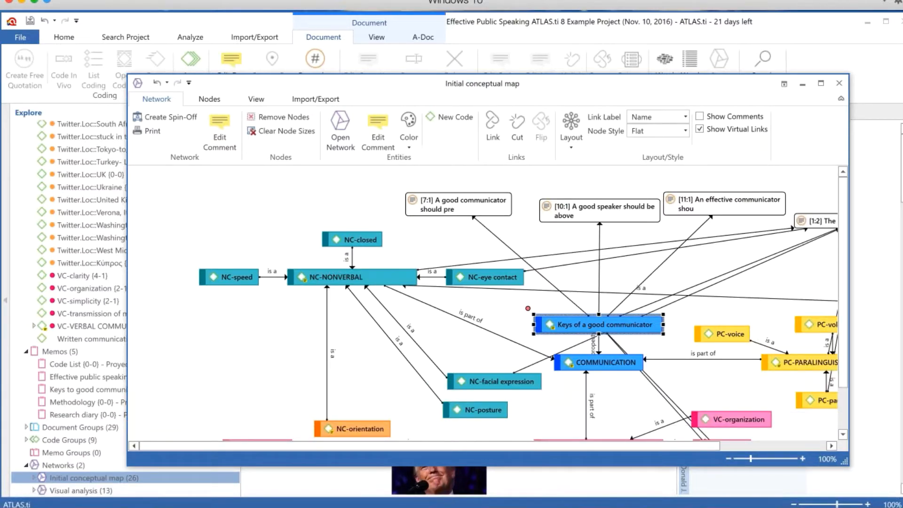
pyautogui.moveTo(554, 89); pyautogui.dragTo(579, 30)
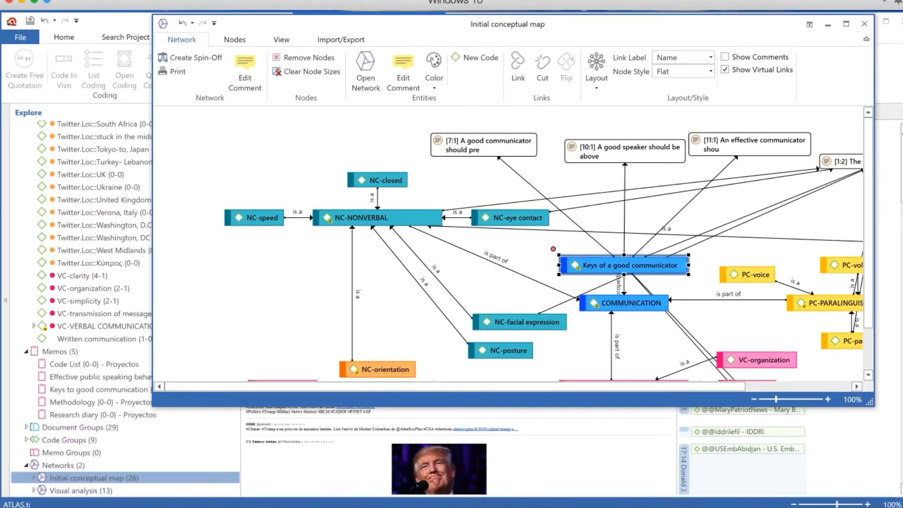
pyautogui.moveTo(341, 26); pyautogui.dragTo(402, 24)
# Find the Creativity code in the project explorer and add it to the Initial conceptual map network
pyautogui.scroll(6, 221, 432)
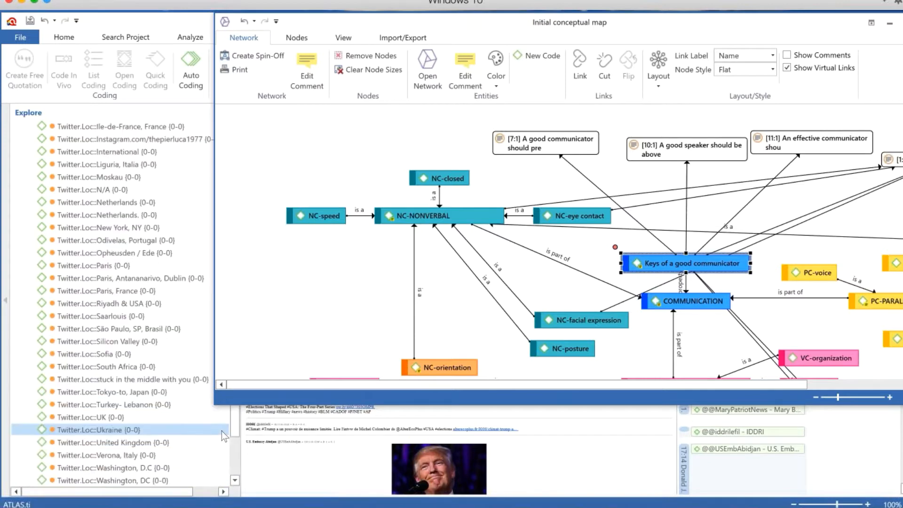
pyautogui.scroll(10, 232, 371)
pyautogui.scroll(5, 231, 320)
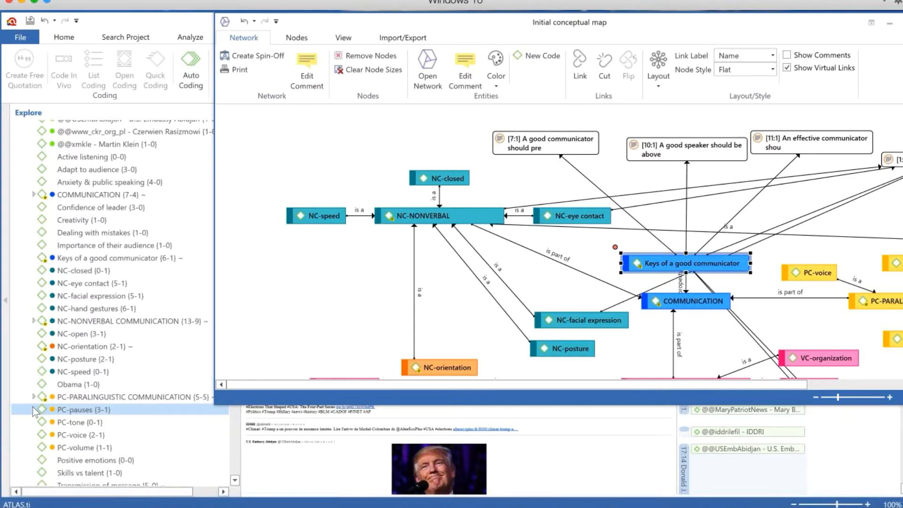
pyautogui.click(82, 220)
pyautogui.moveTo(82, 219); pyautogui.dragTo(587, 230)
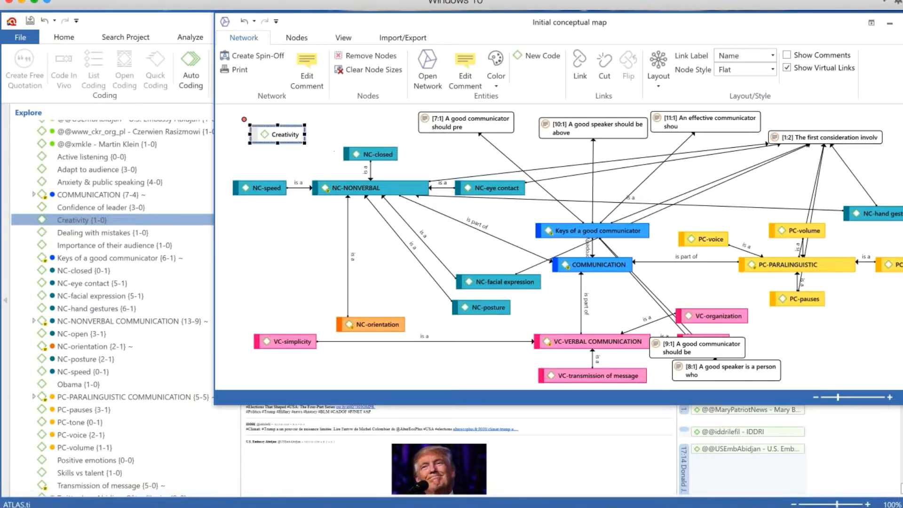
# Link Creativity to Keys of a good communicator with "is associated with" and place the Creativity node above the PC-voice and PC-volume nodes
pyautogui.moveTo(244, 119); pyautogui.dragTo(588, 235)
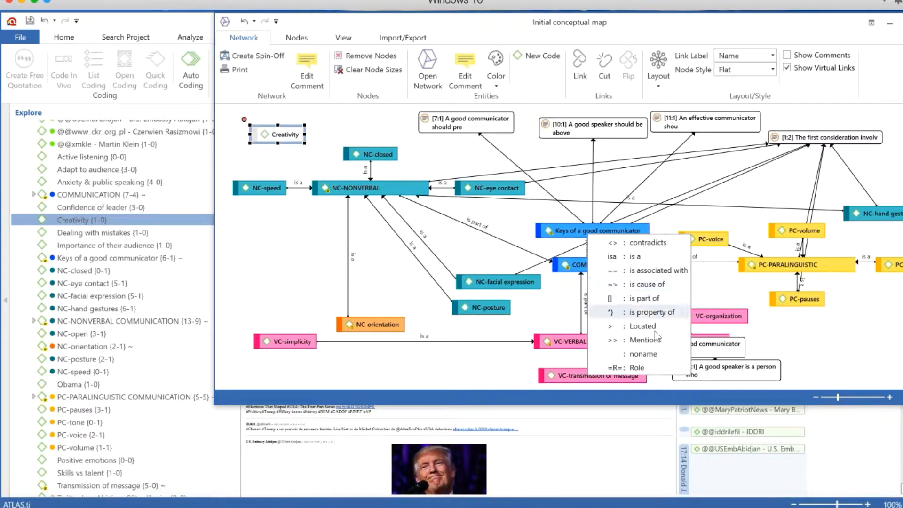
pyautogui.click(644, 274)
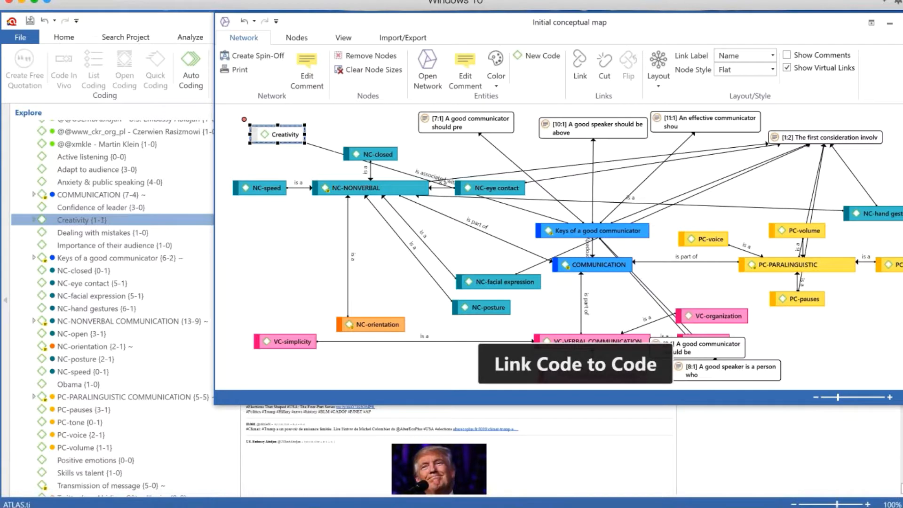
pyautogui.moveTo(278, 134); pyautogui.dragTo(755, 196)
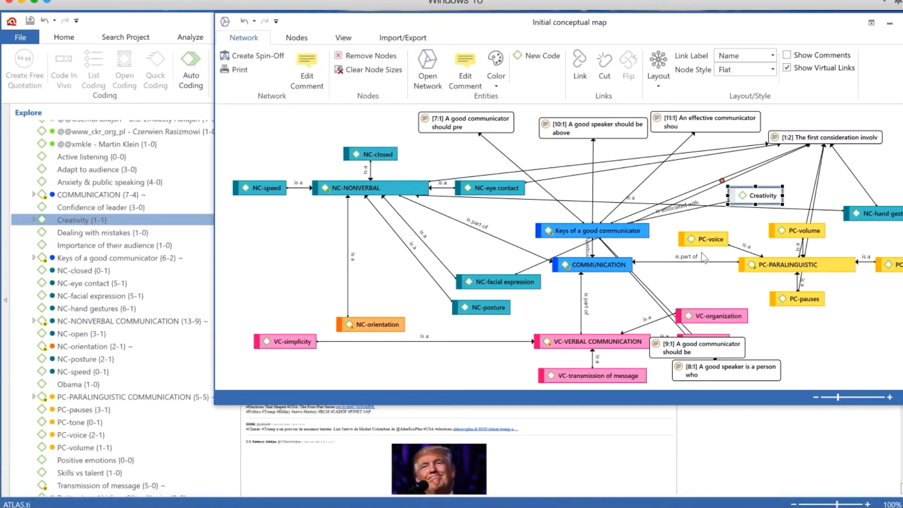
pyautogui.moveTo(668, 22); pyautogui.dragTo(606, 23)
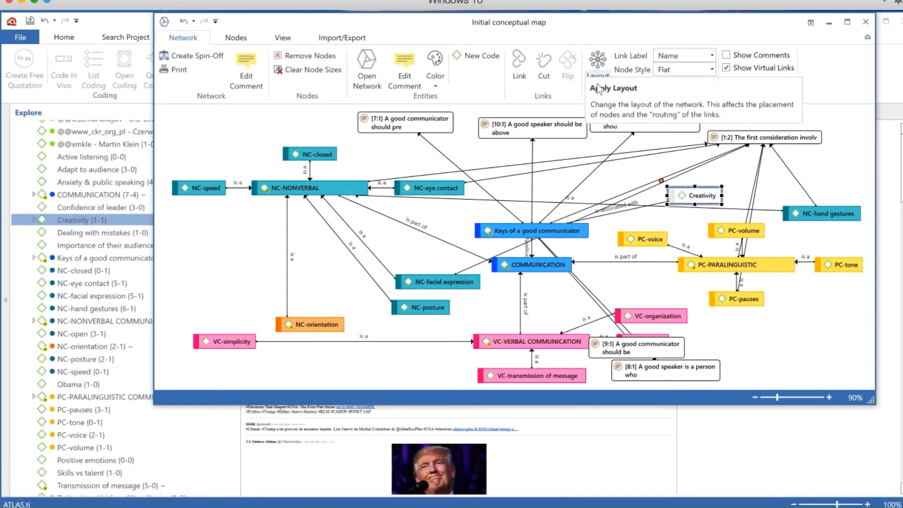
# Close the Initial conceptual map network, then open the Visual analysis network from the project explorer and maximize it
pyautogui.click(865, 22)
pyautogui.moveTo(234, 332); pyautogui.dragTo(229, 449)
pyautogui.click(75, 452)
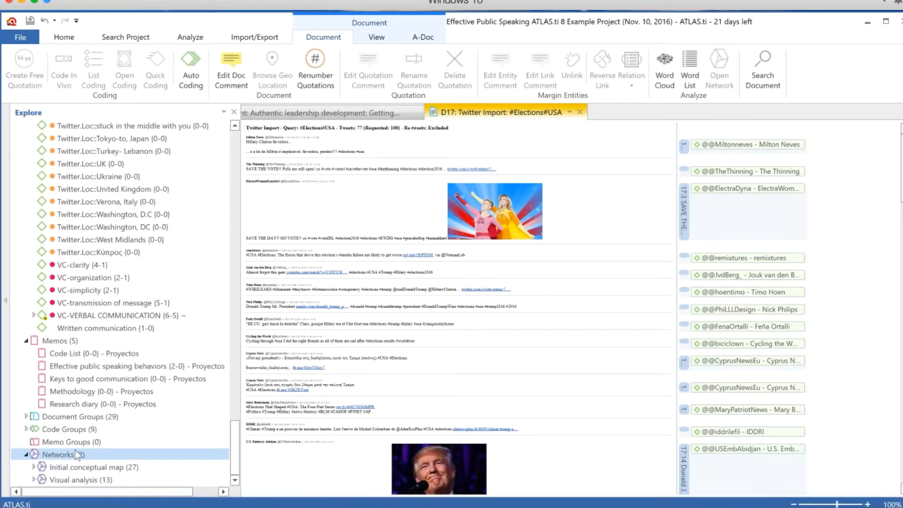
pyautogui.click(69, 478)
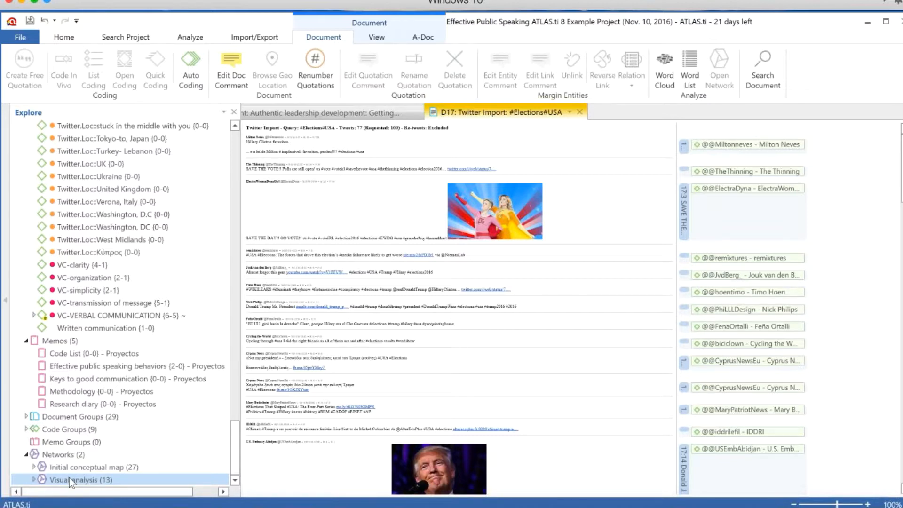
pyautogui.doubleClick(69, 477)
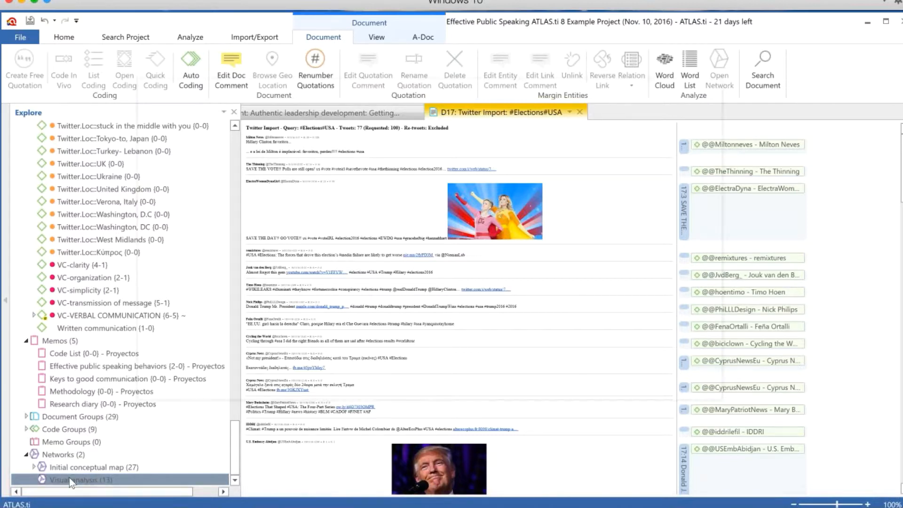
pyautogui.click(69, 478)
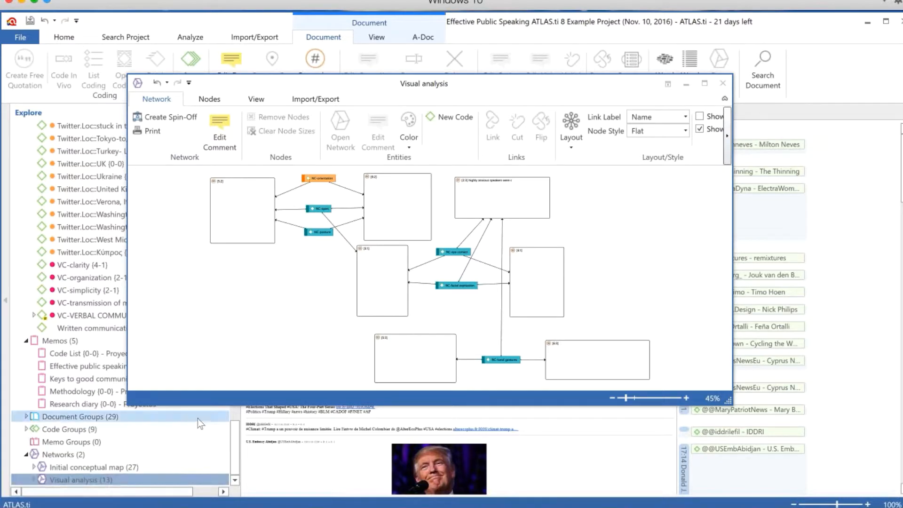
pyautogui.click(704, 84)
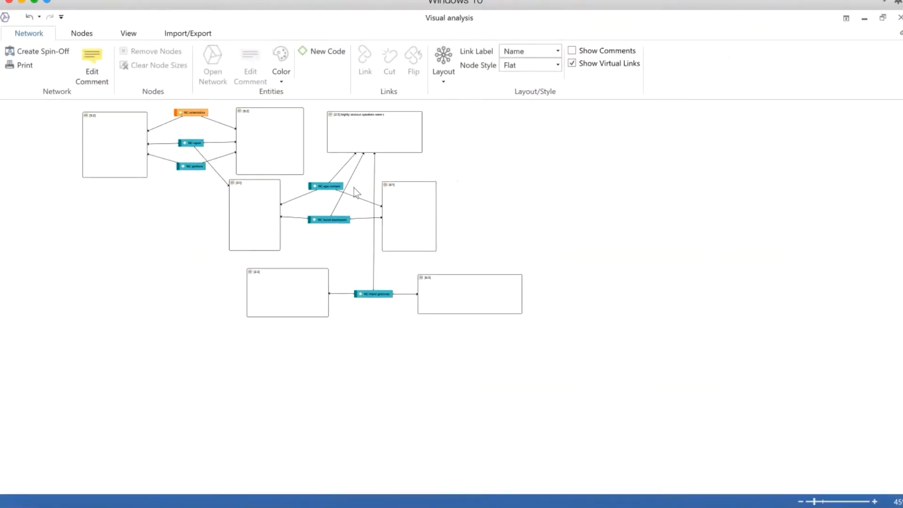
# Turn on node previews, shift quotation node 5:1 slightly down, and fit the whole network to the window
pyautogui.click(130, 35)
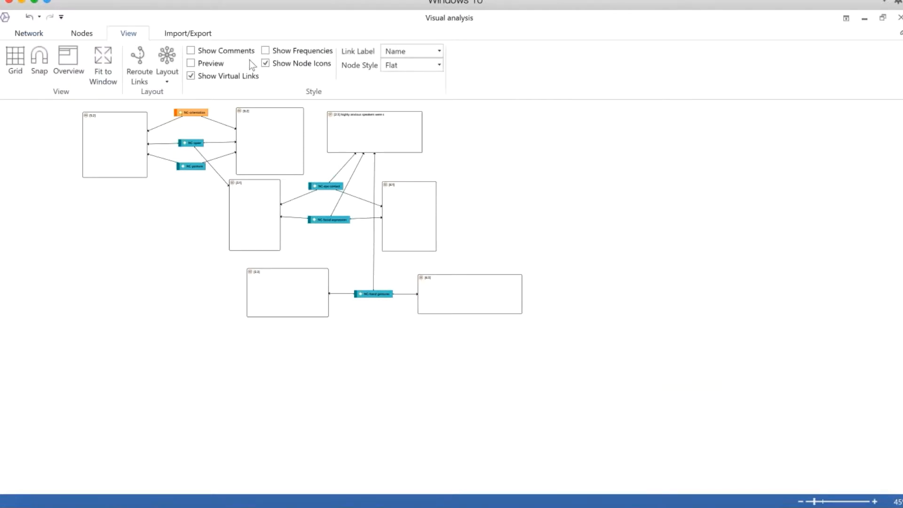
pyautogui.click(190, 63)
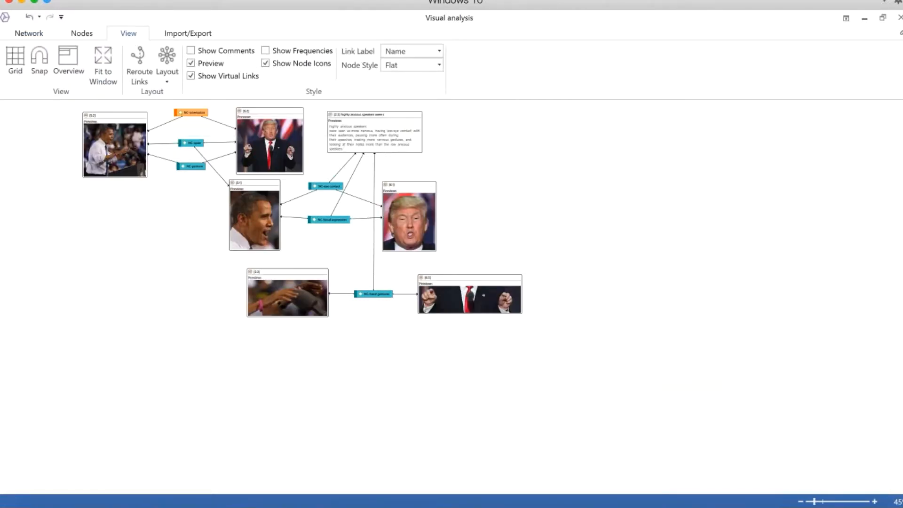
pyautogui.moveTo(254, 221); pyautogui.dragTo(257, 229)
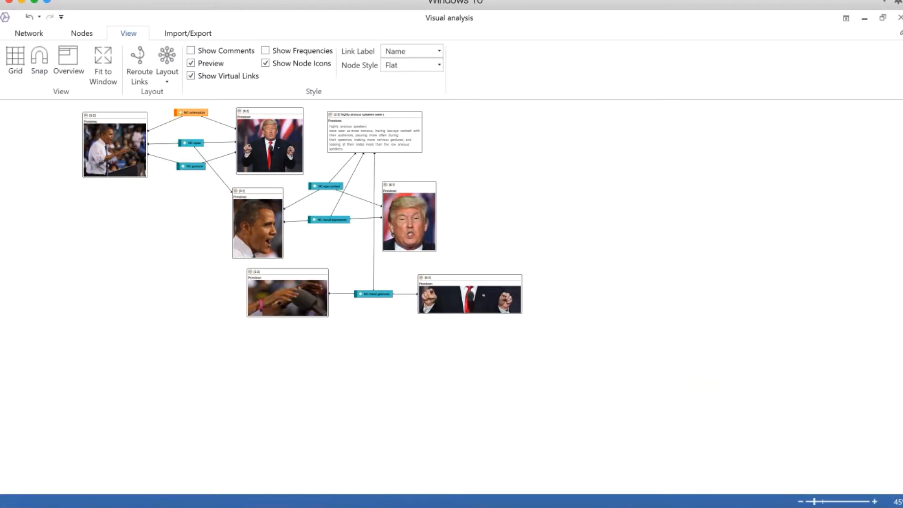
pyautogui.click(98, 60)
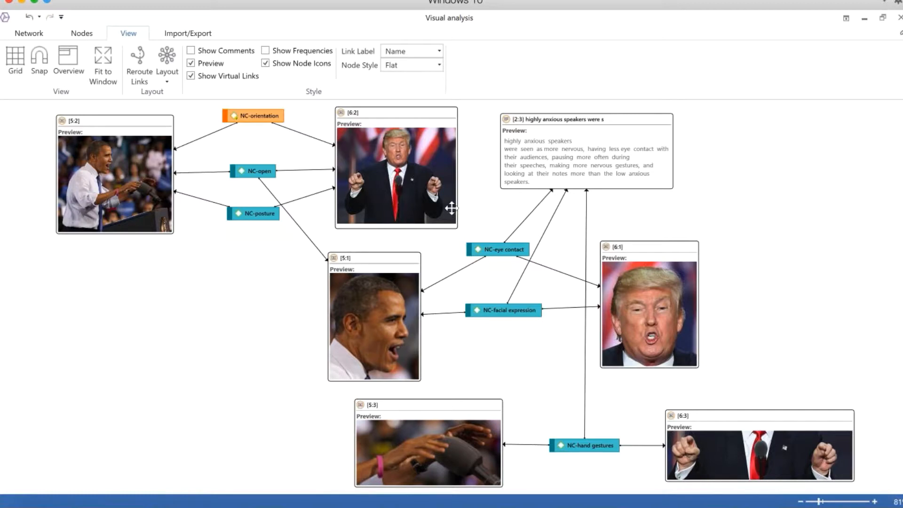
# Link quotation 2:3 about highly anxious speakers to quotation 6:1 with the "criticizes" relation, then close the network
pyautogui.click(558, 163)
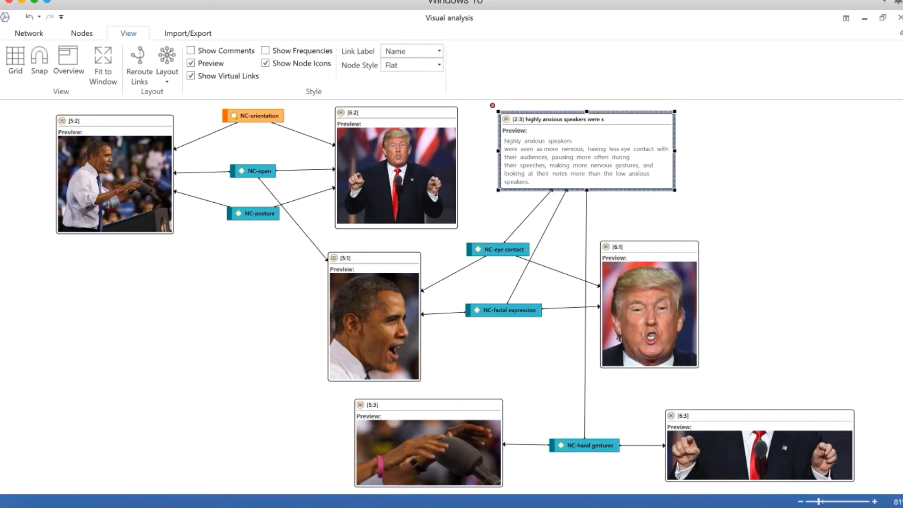
pyautogui.moveTo(493, 105); pyautogui.dragTo(642, 282)
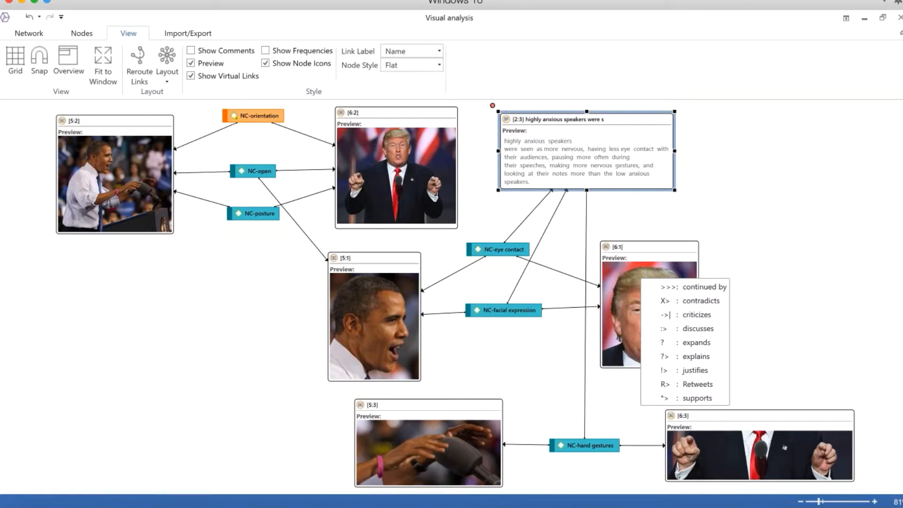
pyautogui.click(697, 314)
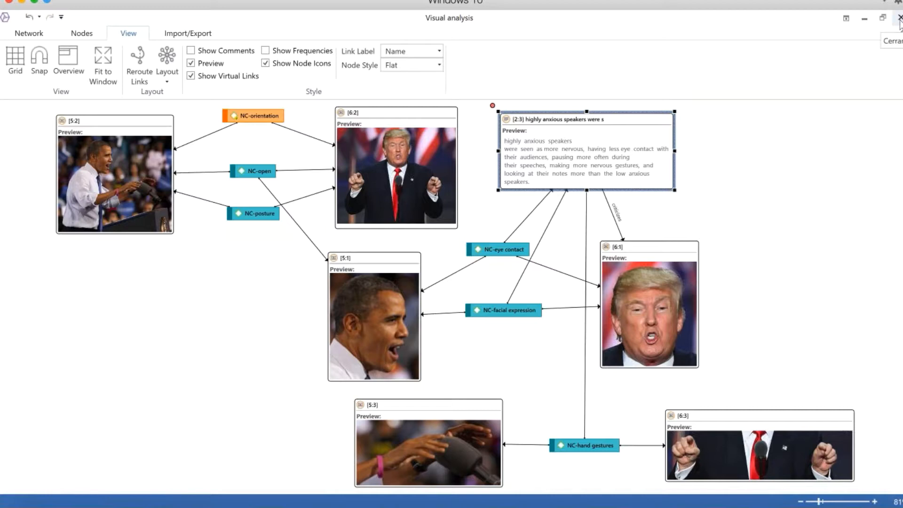
pyautogui.click(899, 18)
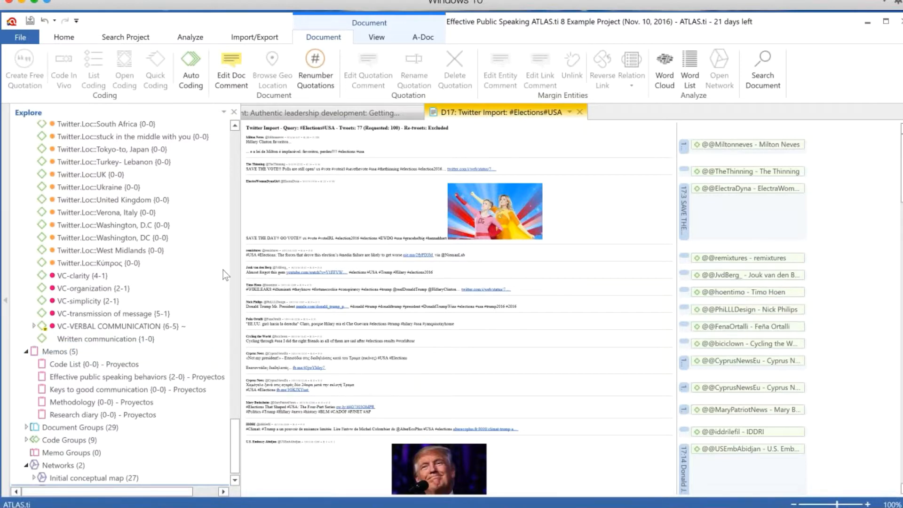
# Open the Participant 1 document from the project explorer
pyautogui.click(190, 39)
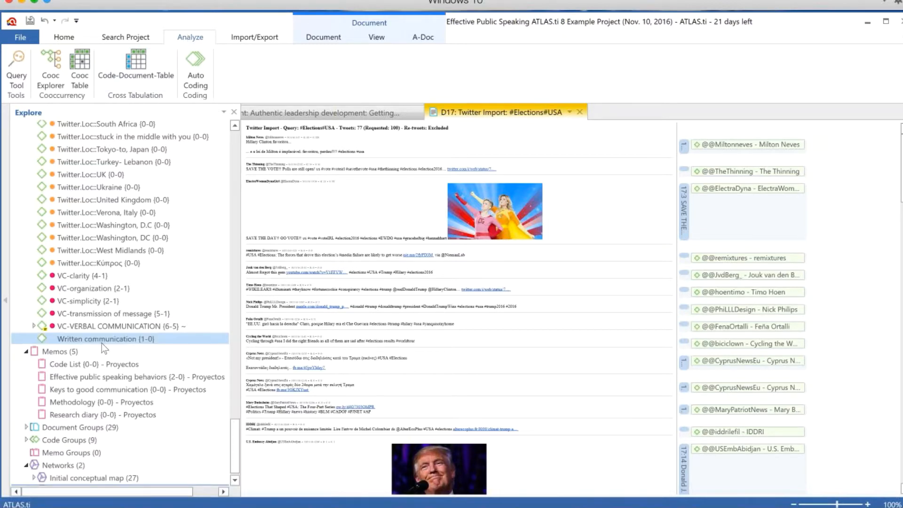
pyautogui.moveTo(234, 452); pyautogui.dragTo(231, 143)
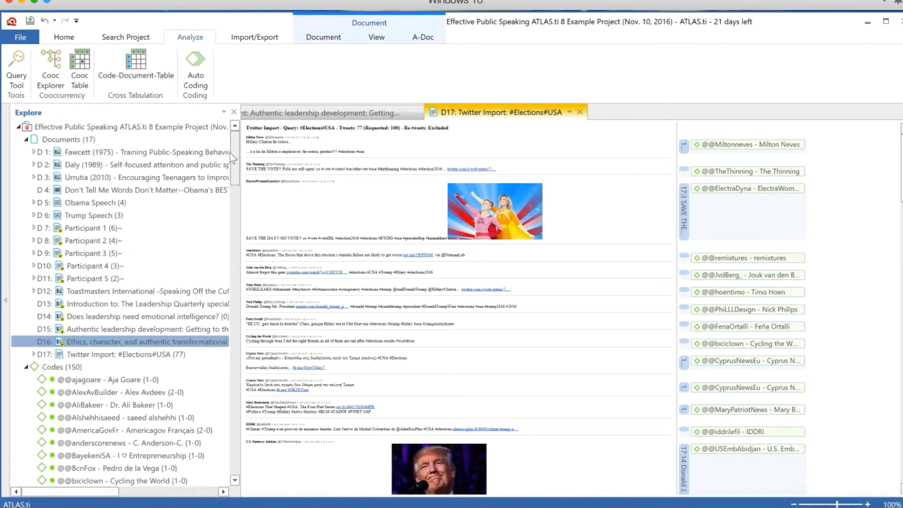
pyautogui.click(97, 224)
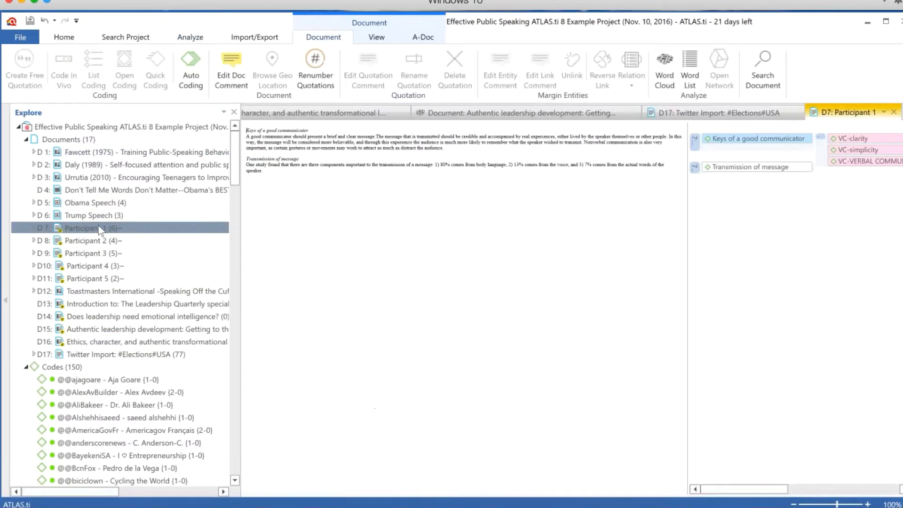
# Start Auto Coding and enter "charisma" as the search term
pyautogui.click(193, 37)
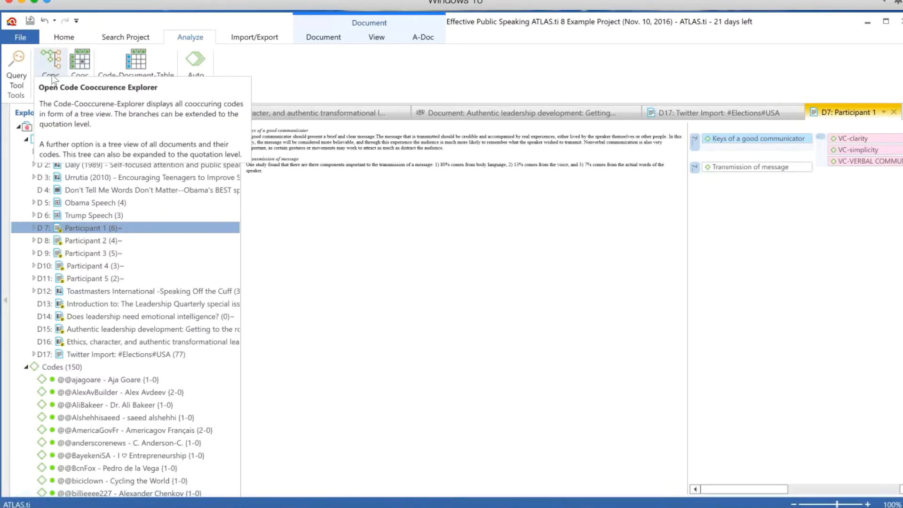
pyautogui.click(81, 68)
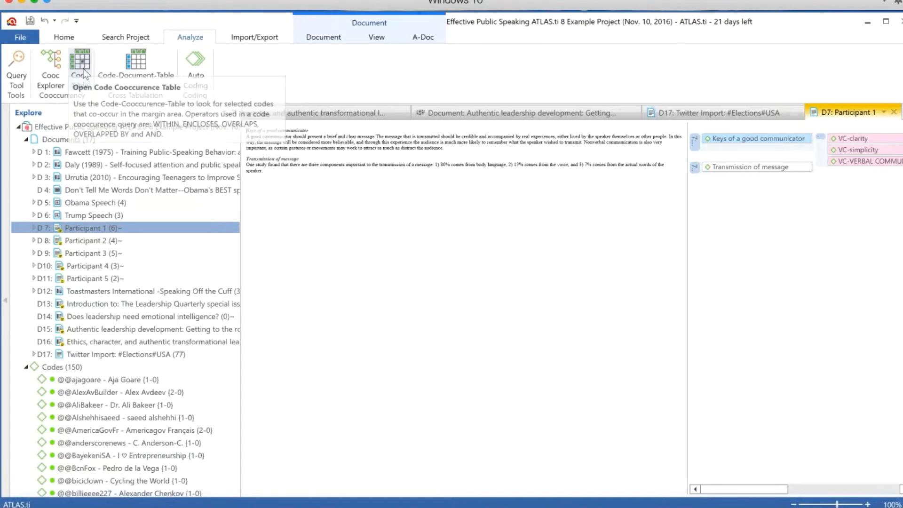
pyautogui.click(196, 63)
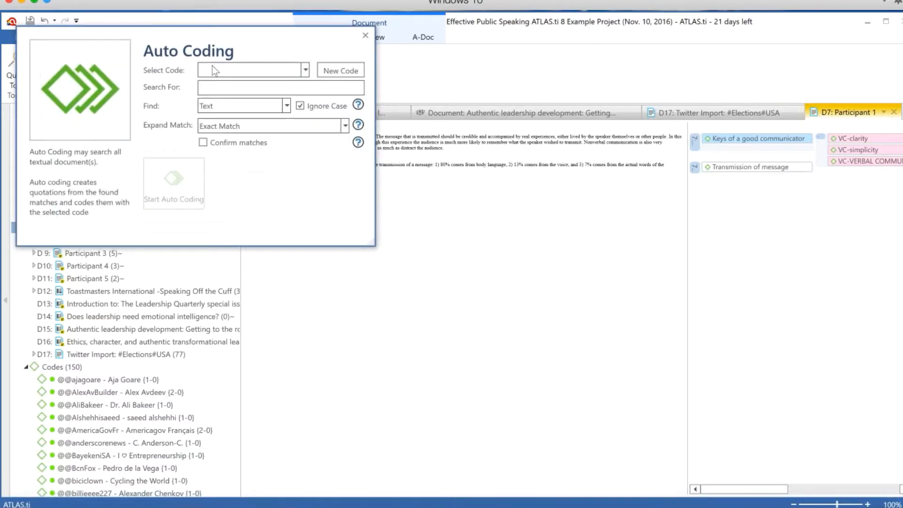
pyautogui.click(219, 88)
pyautogui.write('charisma')
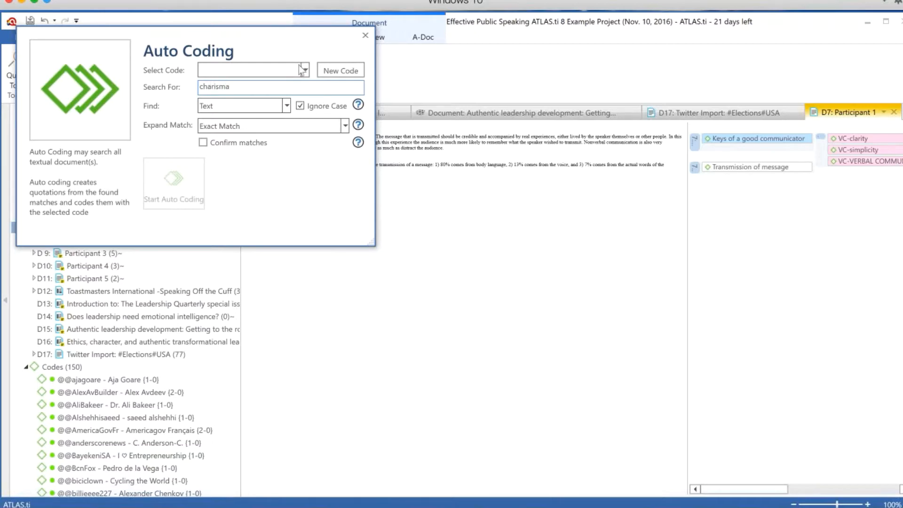
# Look through the existing codes and create a new code named Charisma as the auto coding target
pyautogui.click(301, 70)
pyautogui.scroll(-1, 367, 113)
pyautogui.scroll(-15, 369, 116)
pyautogui.moveTo(367, 145); pyautogui.dragTo(366, 162)
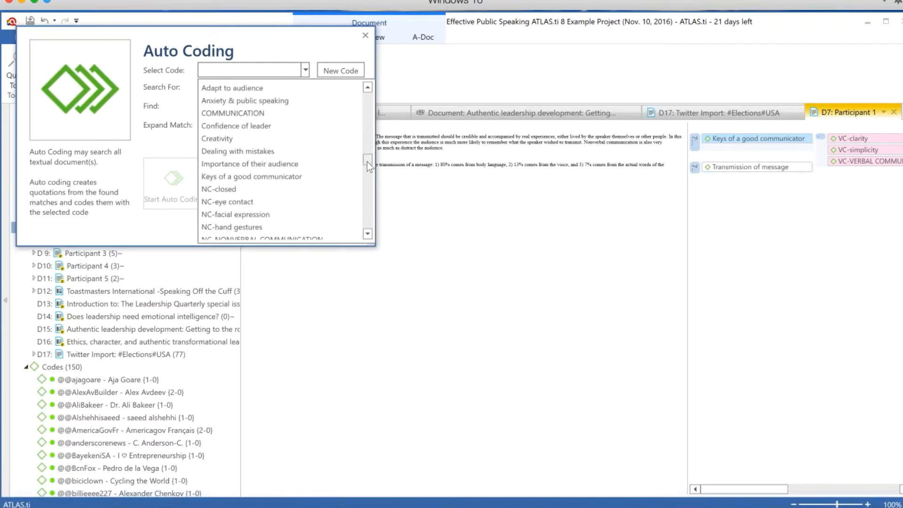
pyautogui.moveTo(366, 161); pyautogui.dragTo(369, 235)
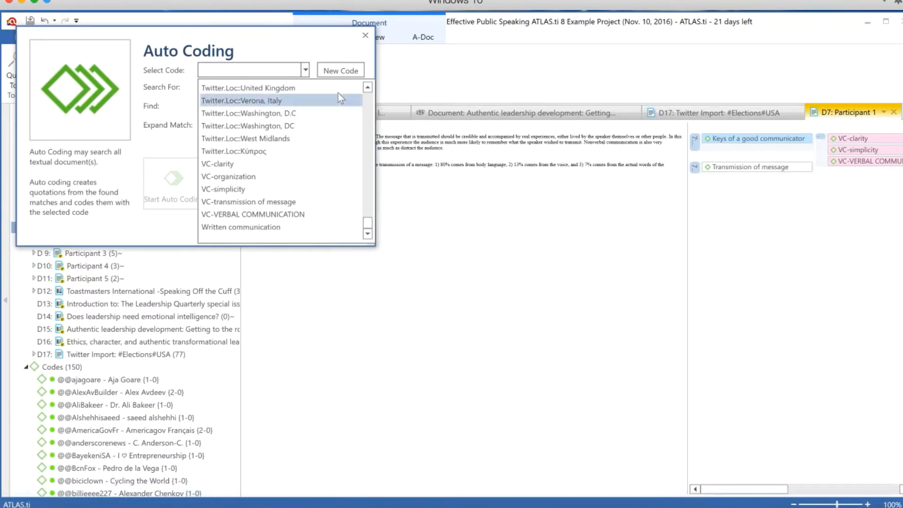
pyautogui.click(334, 70)
pyautogui.click(335, 70)
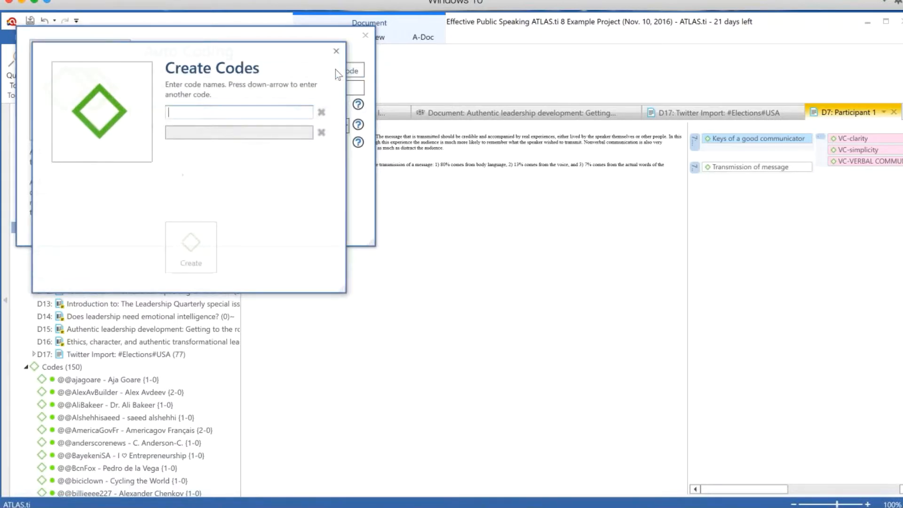
pyautogui.write('Ch')
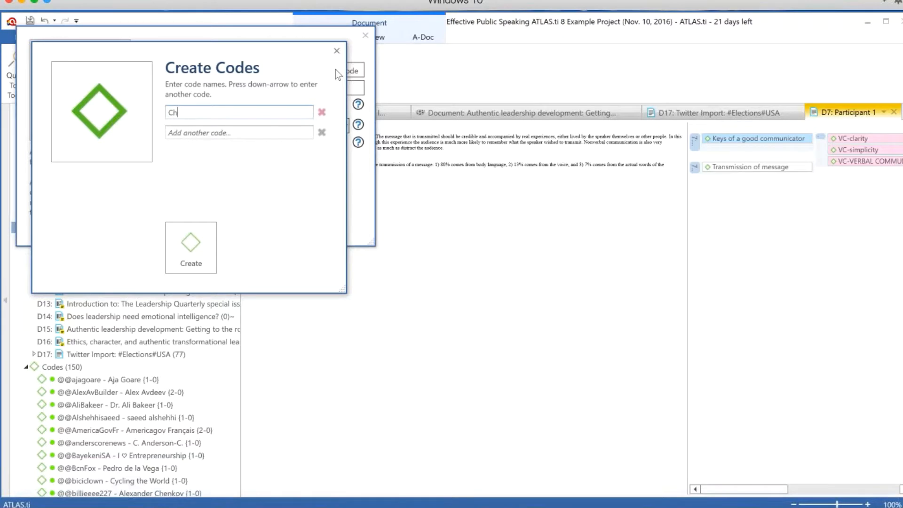
pyautogui.write('arisma')
pyautogui.click(193, 263)
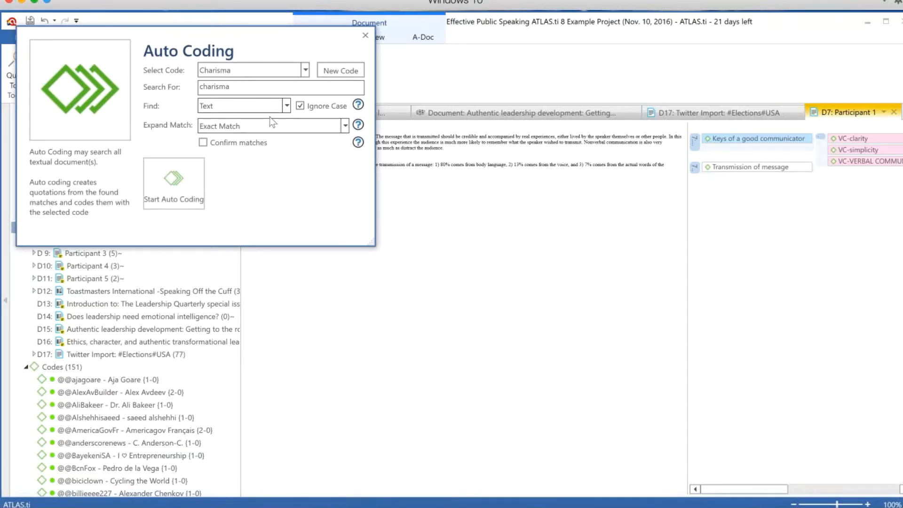
# Expand auto coding matches to Sentence and run the auto coding
pyautogui.click(289, 127)
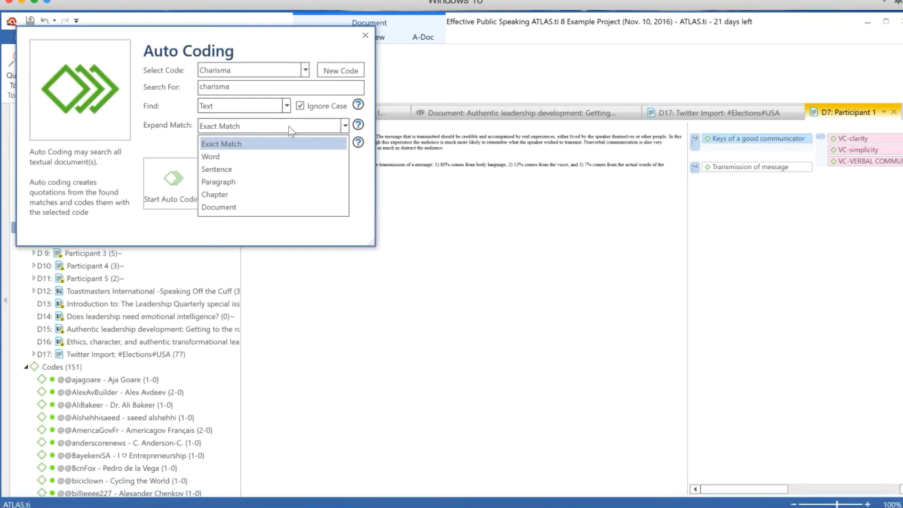
pyautogui.click(283, 169)
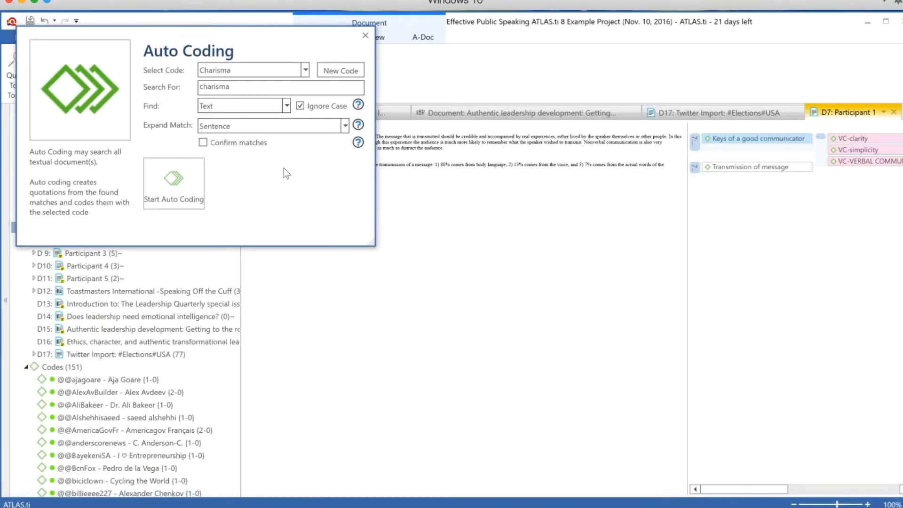
pyautogui.click(179, 185)
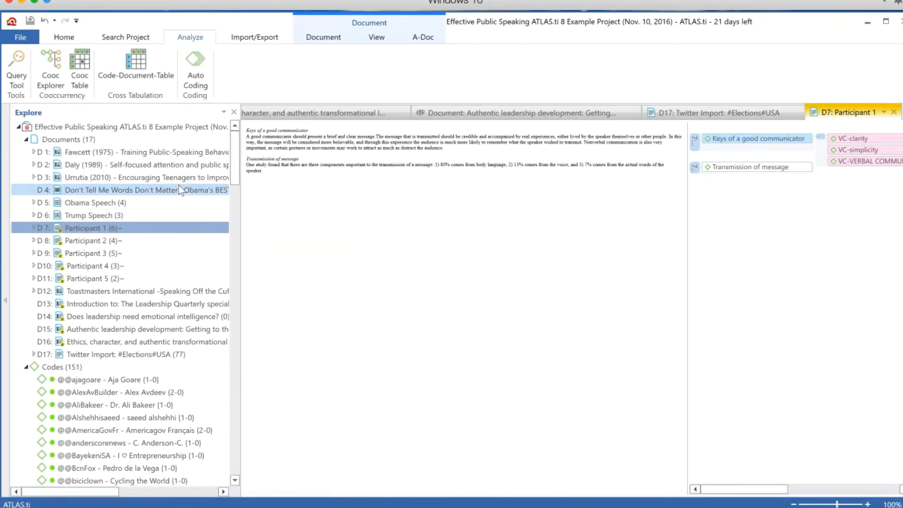
# Check how often the Charisma code is grounded in the Code Manager, then close the manager
pyautogui.click(64, 37)
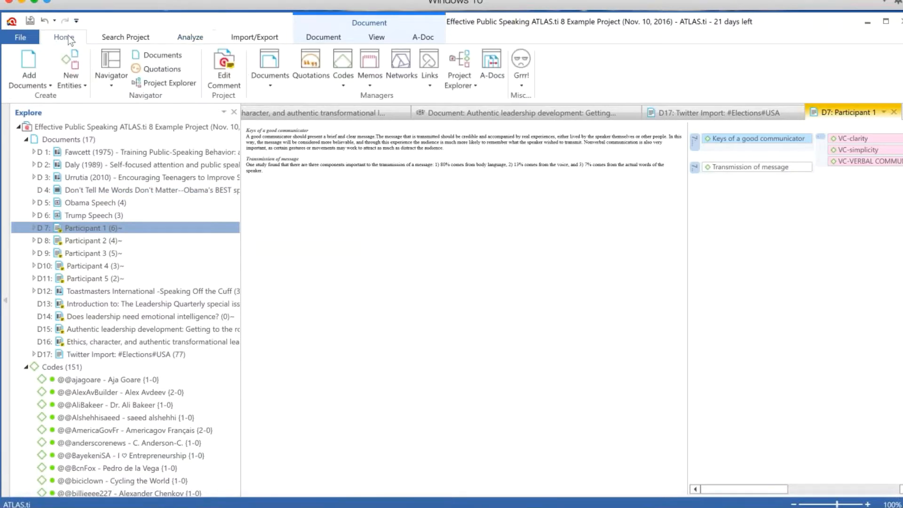
pyautogui.click(343, 64)
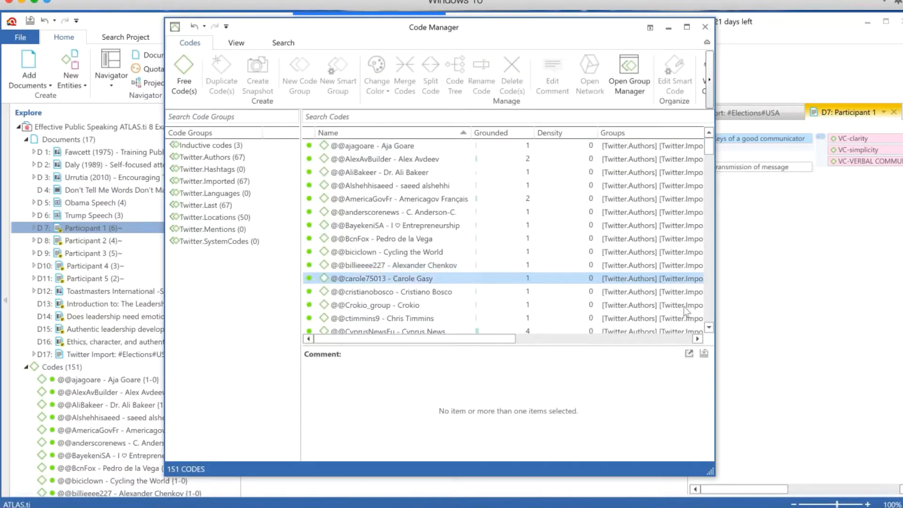
pyautogui.moveTo(709, 145); pyautogui.dragTo(714, 230)
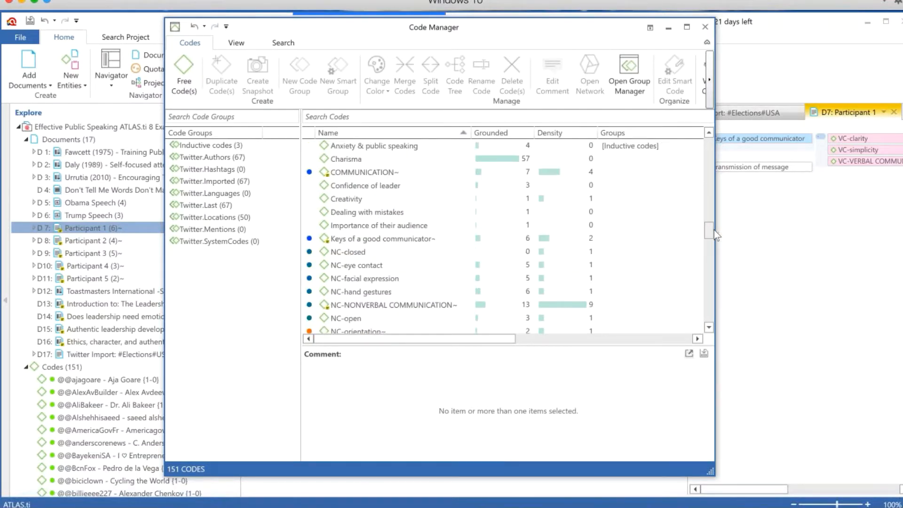
pyautogui.click(393, 159)
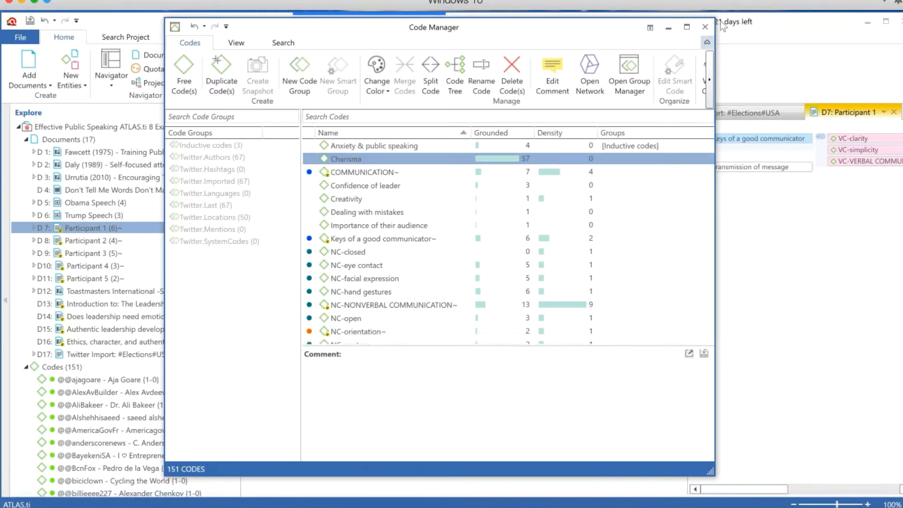
pyautogui.click(705, 26)
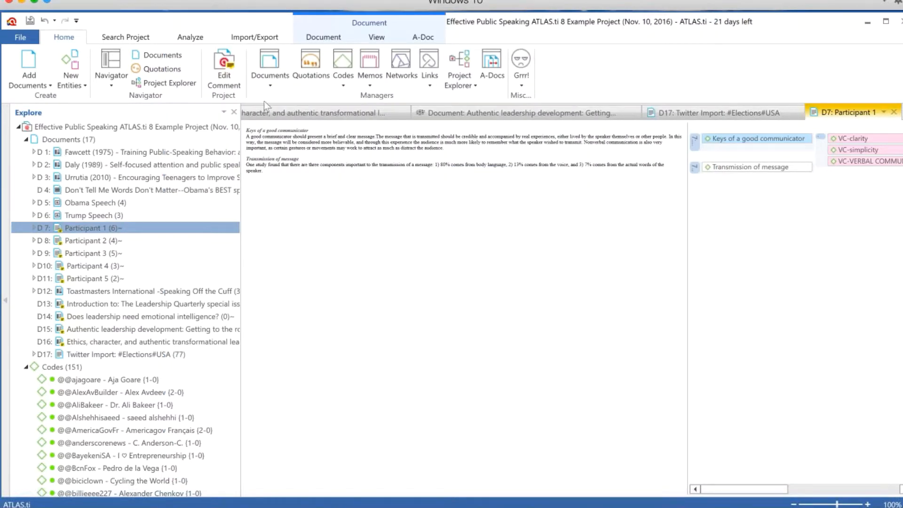
# Open a Code-Document Table and select VC-VERBAL COMMUNICATION with the Country::Portugal, Country::Spain, Gender::F and Gender::M document groups
pyautogui.click(202, 37)
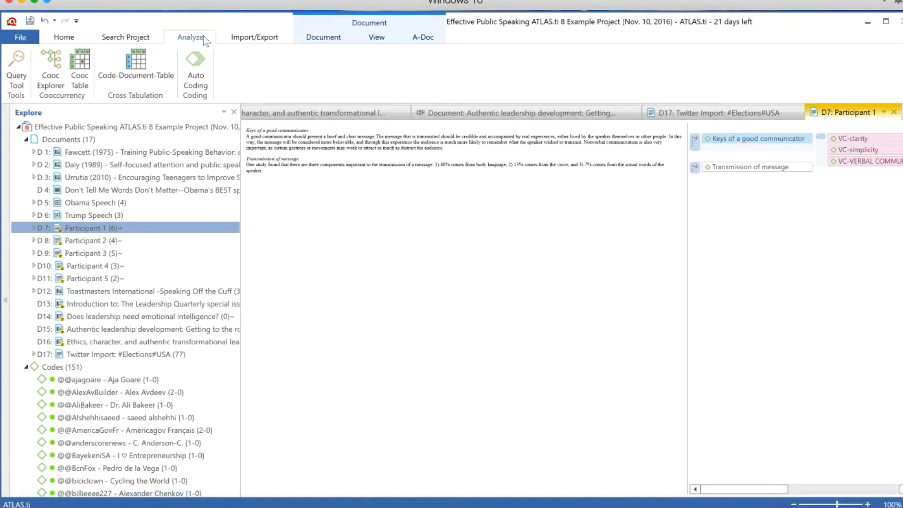
pyautogui.click(129, 68)
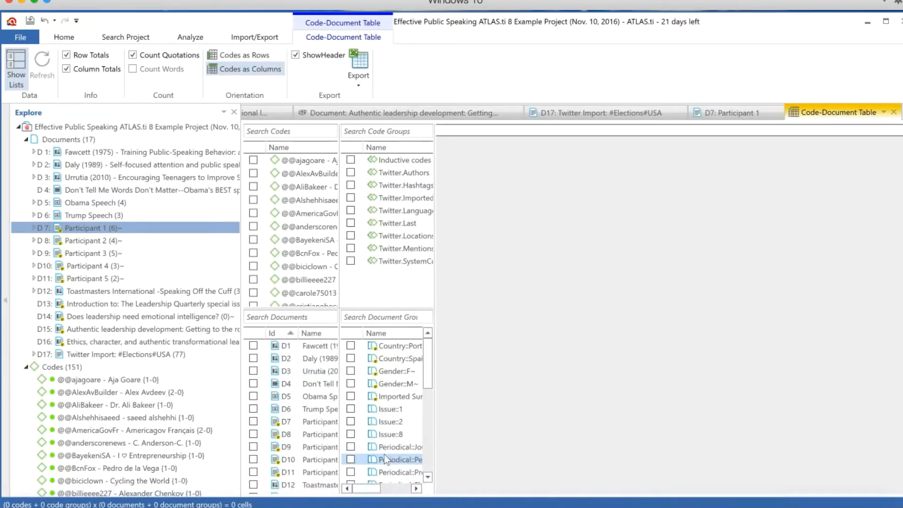
pyautogui.moveTo(331, 157); pyautogui.dragTo(340, 233)
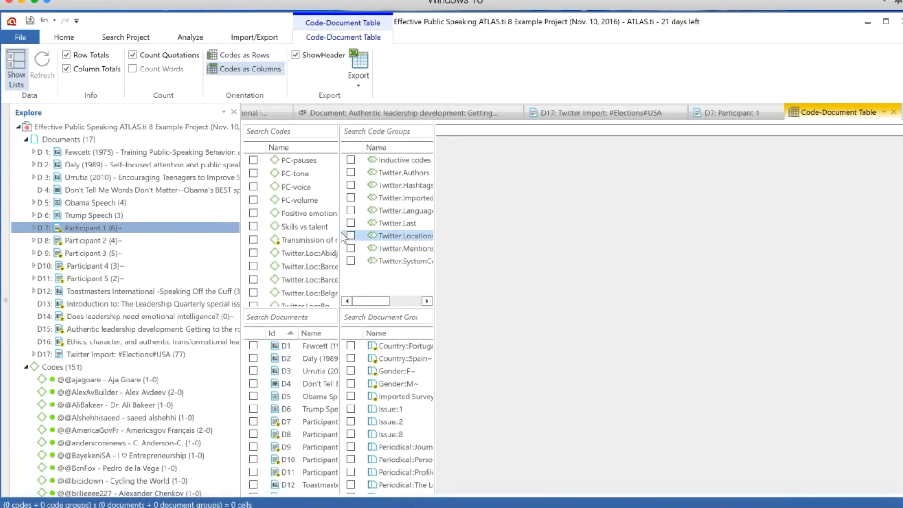
pyautogui.moveTo(331, 231); pyautogui.dragTo(332, 279)
pyautogui.click(253, 266)
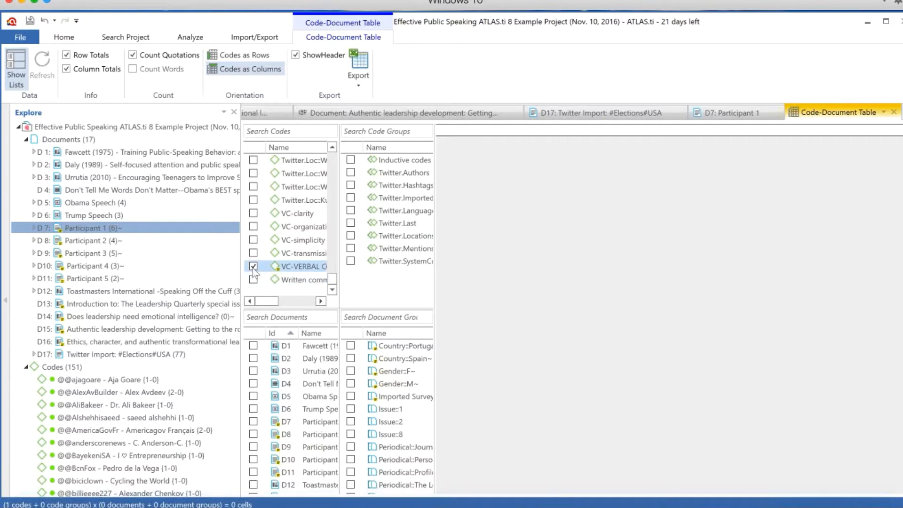
pyautogui.click(350, 346)
pyautogui.click(350, 358)
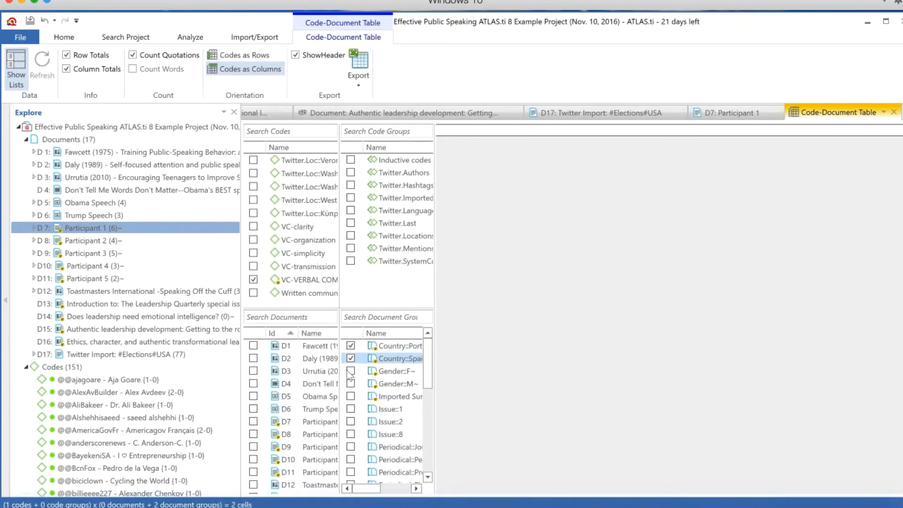
pyautogui.click(351, 371)
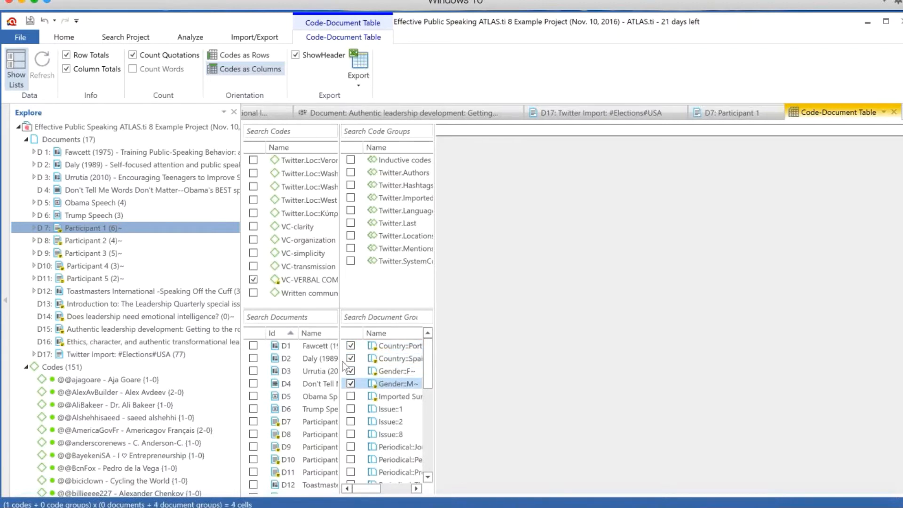
# Replace VC-VERBAL COMMUNICATION with the code COMMUNICATION in the Code-Document Table selection
pyautogui.click(253, 279)
pyautogui.moveTo(334, 277); pyautogui.dragTo(333, 219)
pyautogui.click(253, 187)
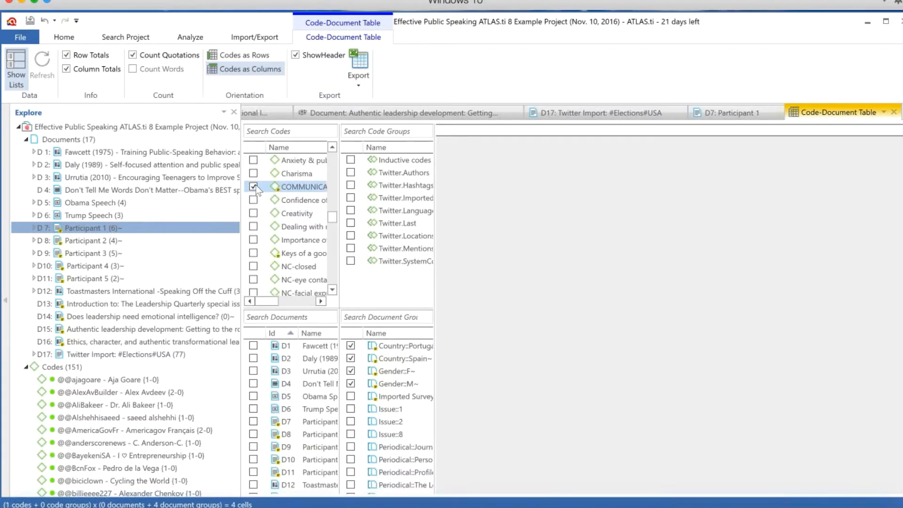
# Add the Imported Survey, Issue::1, Issue::2, Issue::8 and journal Periodical document groups to the Code-Document Table
pyautogui.click(350, 396)
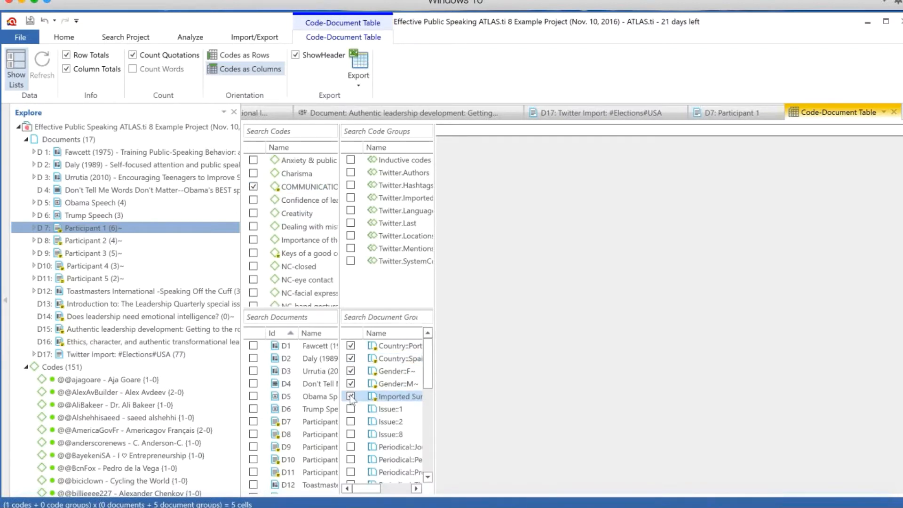
pyautogui.click(350, 409)
pyautogui.click(351, 421)
pyautogui.click(350, 434)
pyautogui.click(350, 447)
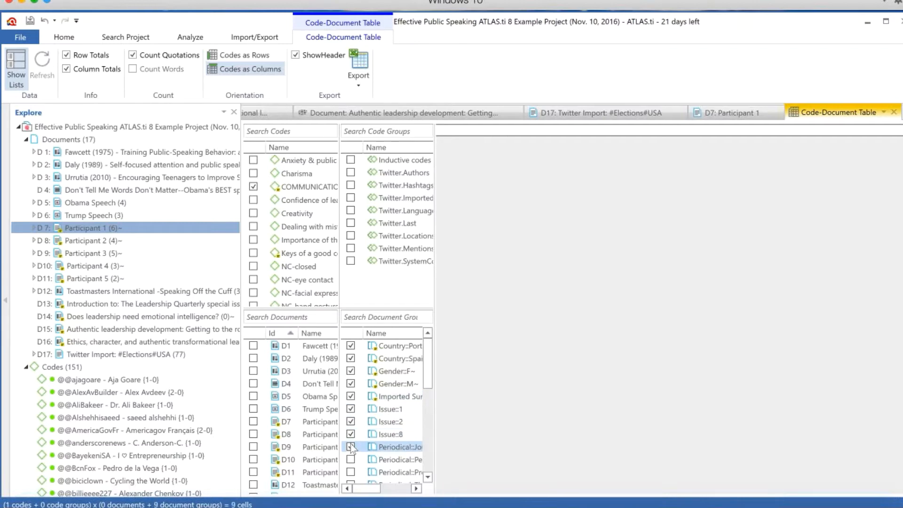
# Include the codes Creativity, Confidence of leader, Dealing with mistakes, Importance of their audience and Keys of a good communicator in the table
pyautogui.click(253, 212)
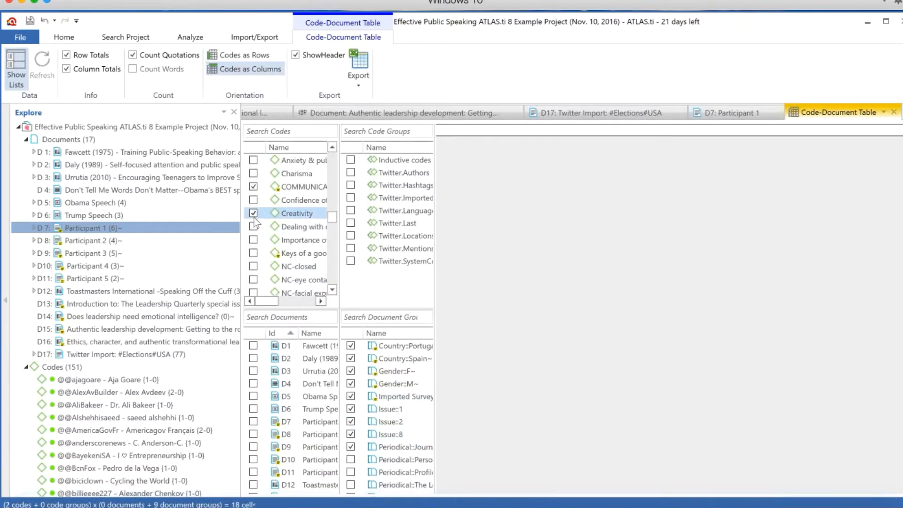
pyautogui.click(252, 199)
pyautogui.click(253, 226)
pyautogui.click(253, 239)
pyautogui.click(252, 253)
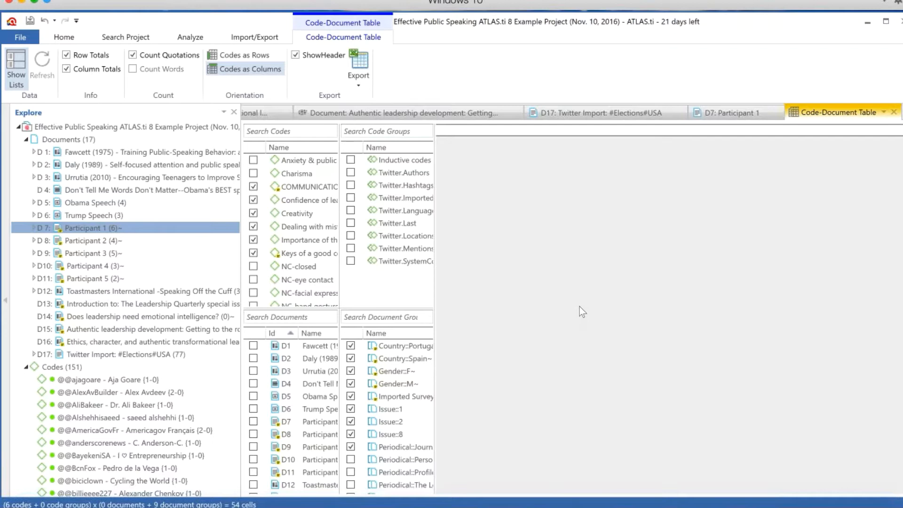
# Open a Code Cooccurrence Table and select Keys of a good communicator as its row code
pyautogui.click(190, 39)
pyautogui.click(74, 90)
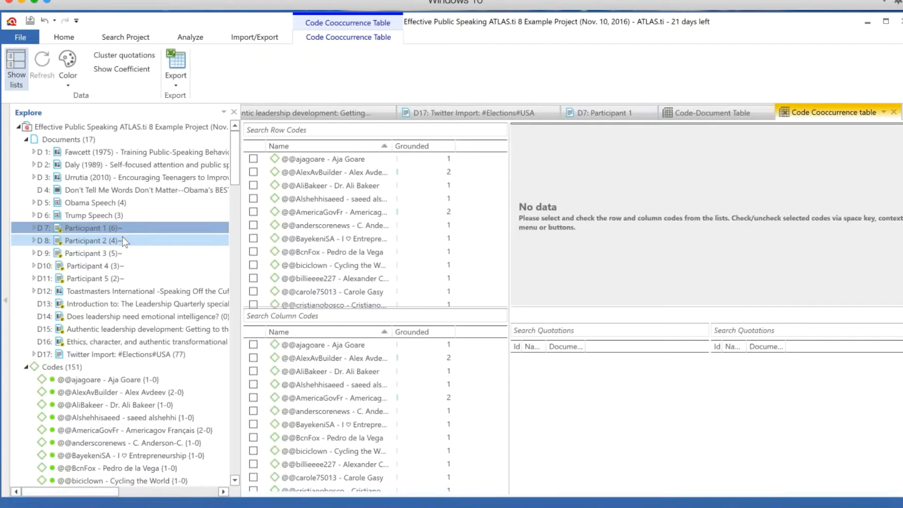
pyautogui.click(310, 239)
pyautogui.moveTo(502, 158); pyautogui.dragTo(500, 226)
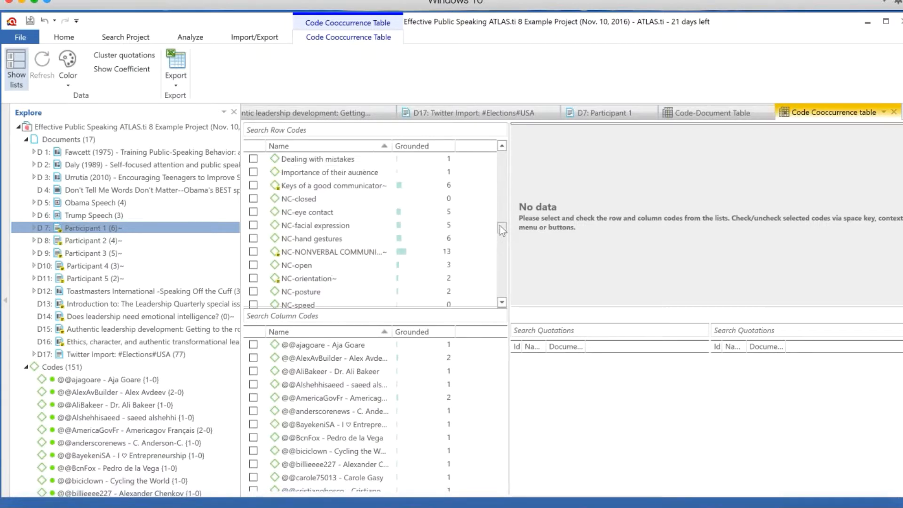
pyautogui.scroll(1, 500, 225)
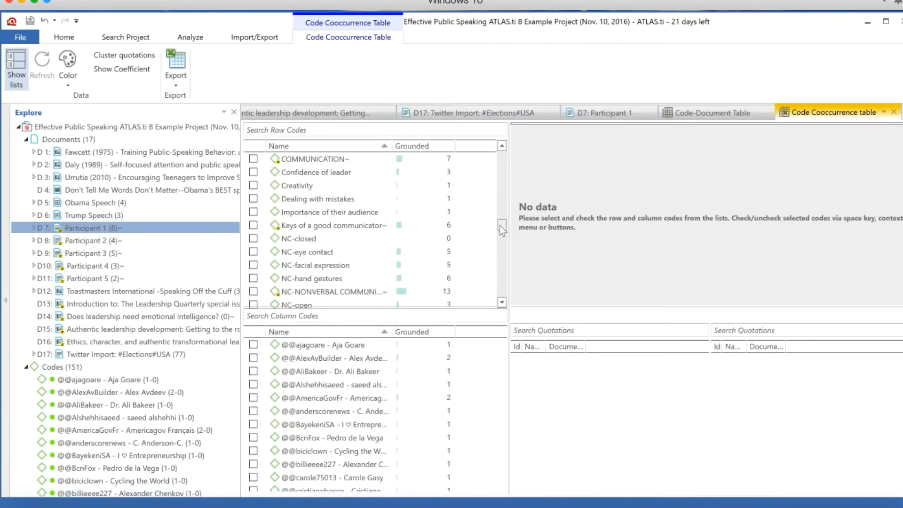
pyautogui.click(253, 225)
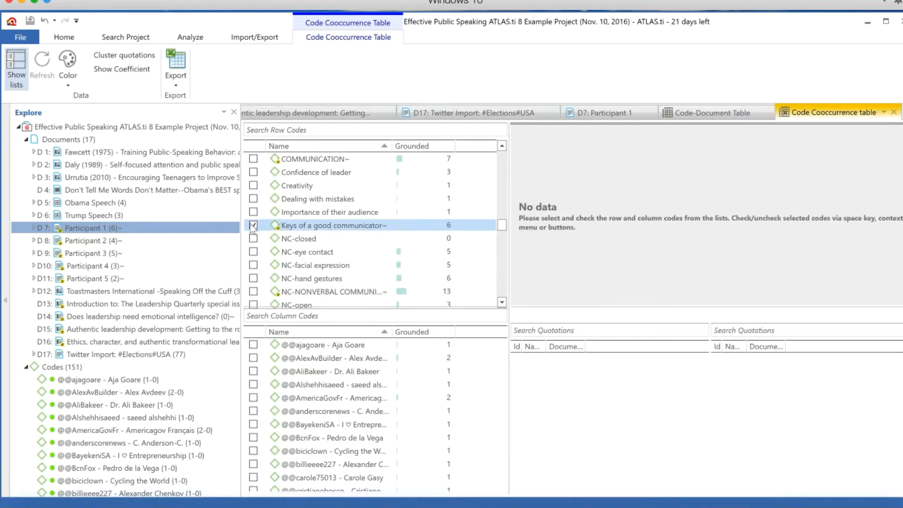
# Select NC-NONVERBAL COMMUNICATION, PC-PARALINGUISTIC COMMUNICATION and VC-VERBAL COMMUNICATION as column codes of the cooccurrence table
pyautogui.moveTo(504, 343); pyautogui.dragTo(501, 410)
pyautogui.click(254, 464)
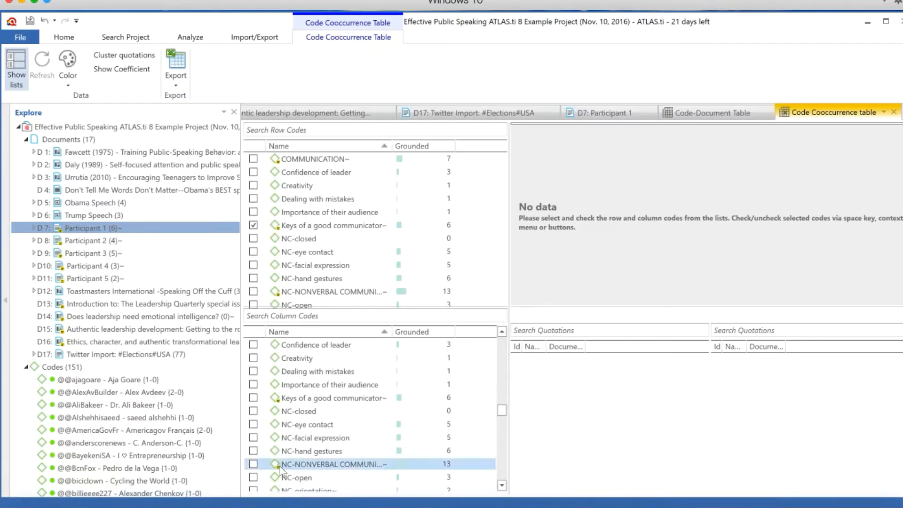
pyautogui.click(253, 464)
pyautogui.moveTo(501, 411); pyautogui.dragTo(501, 419)
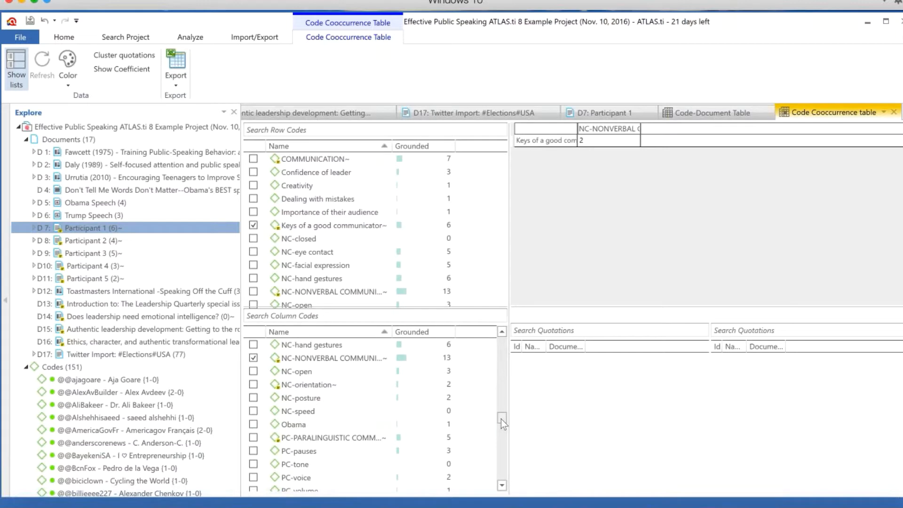
pyautogui.click(253, 438)
pyautogui.moveTo(502, 418); pyautogui.dragTo(504, 478)
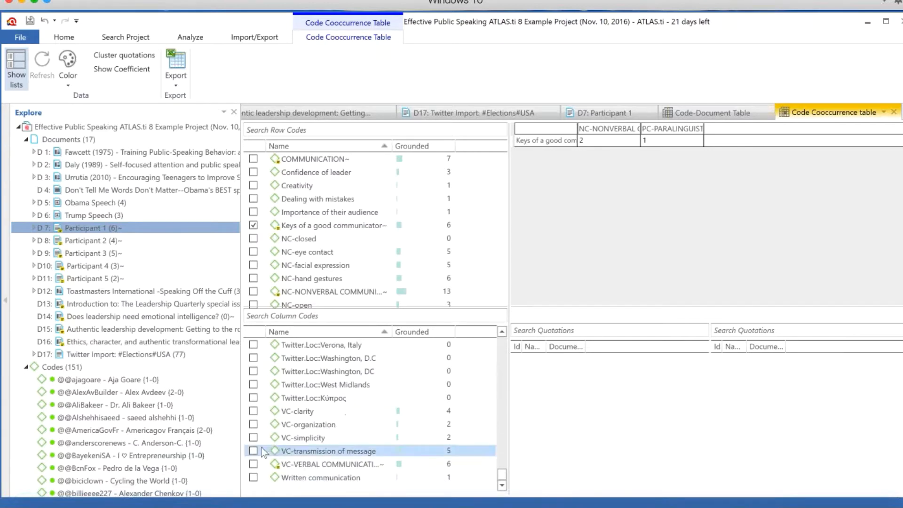
pyautogui.click(253, 464)
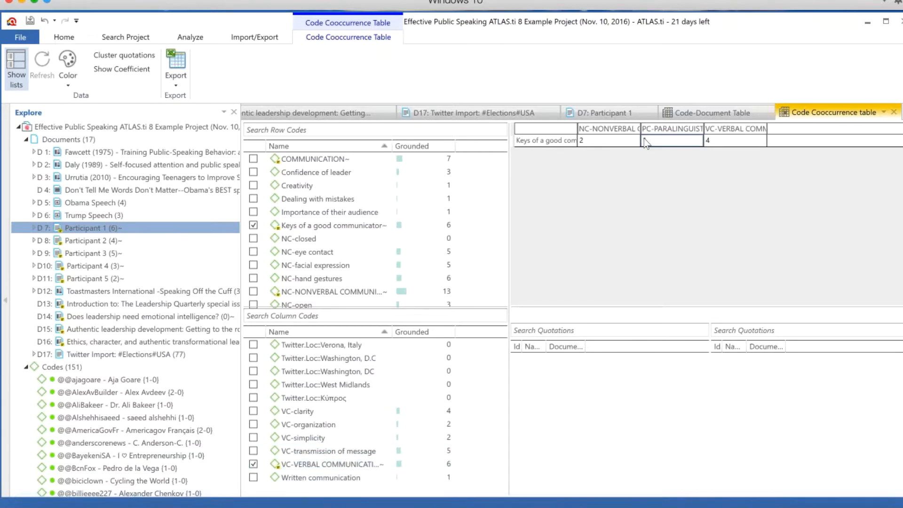
# Inspect the quotations behind the paralinguistic and verbal communication cells and open quotation 8:1 in its document
pyautogui.click(666, 141)
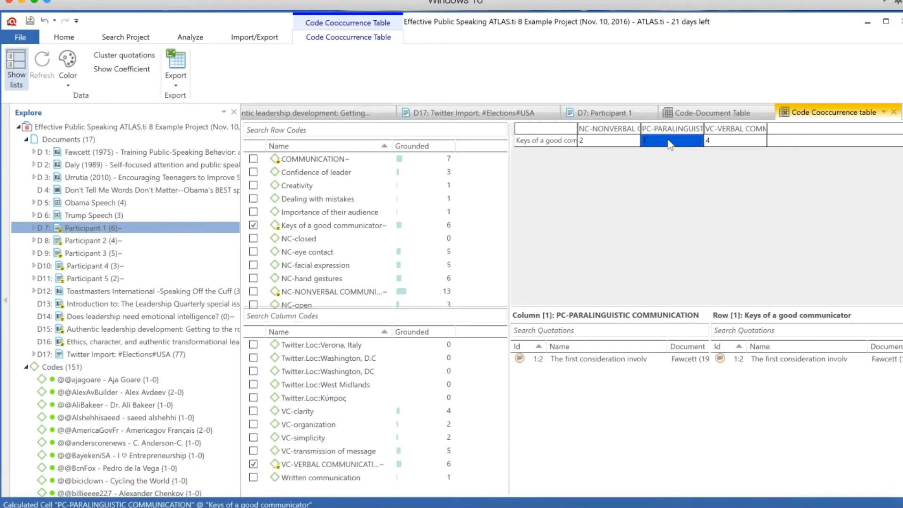
pyautogui.moveTo(641, 131); pyautogui.dragTo(668, 125)
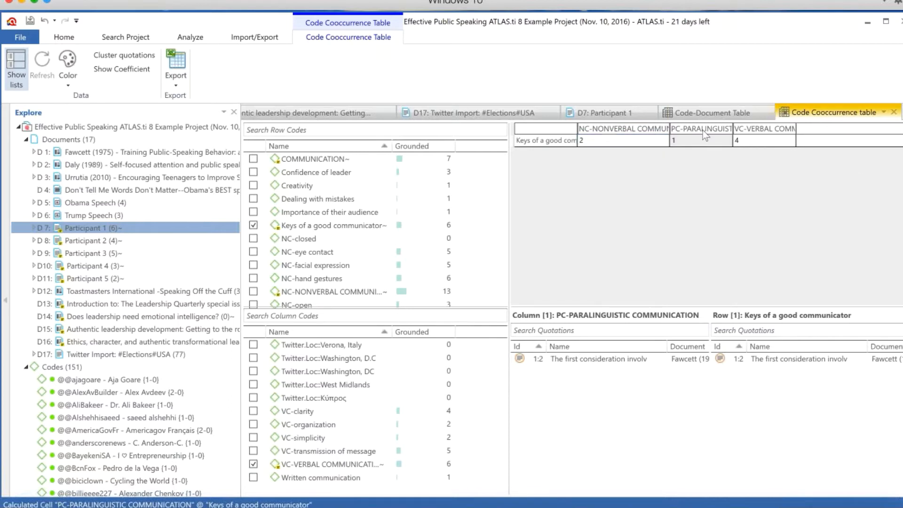
pyautogui.click(766, 141)
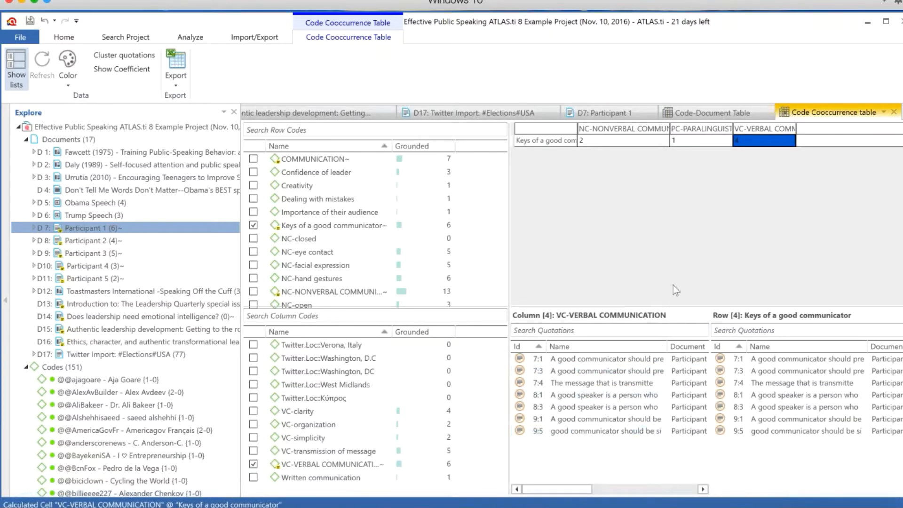
pyautogui.click(620, 393)
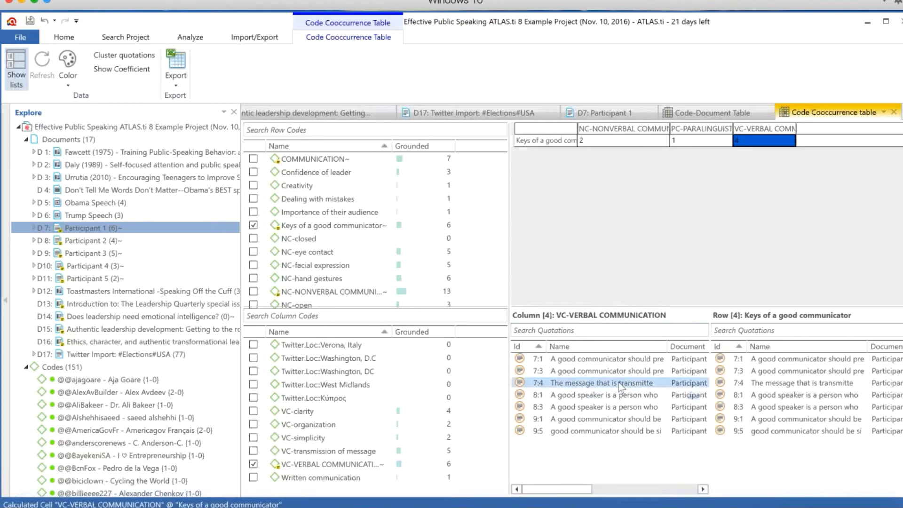
pyautogui.click(617, 395)
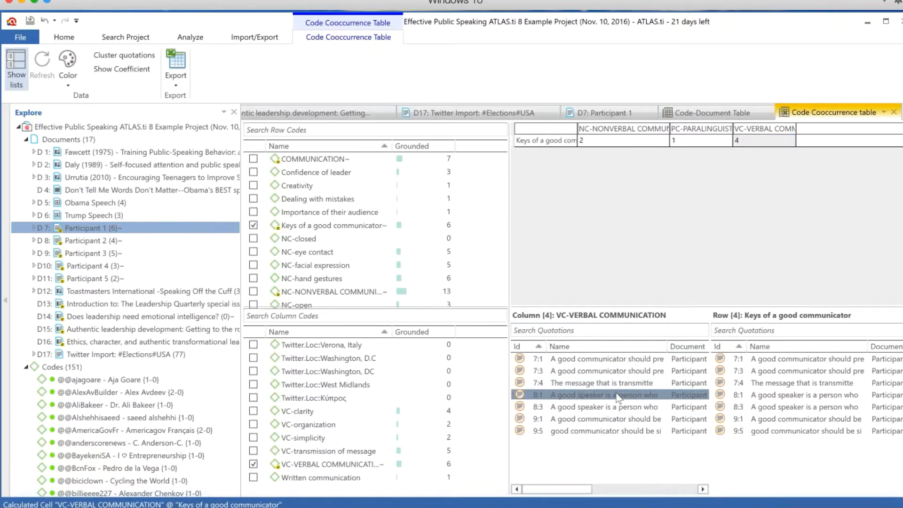
pyautogui.doubleClick(615, 394)
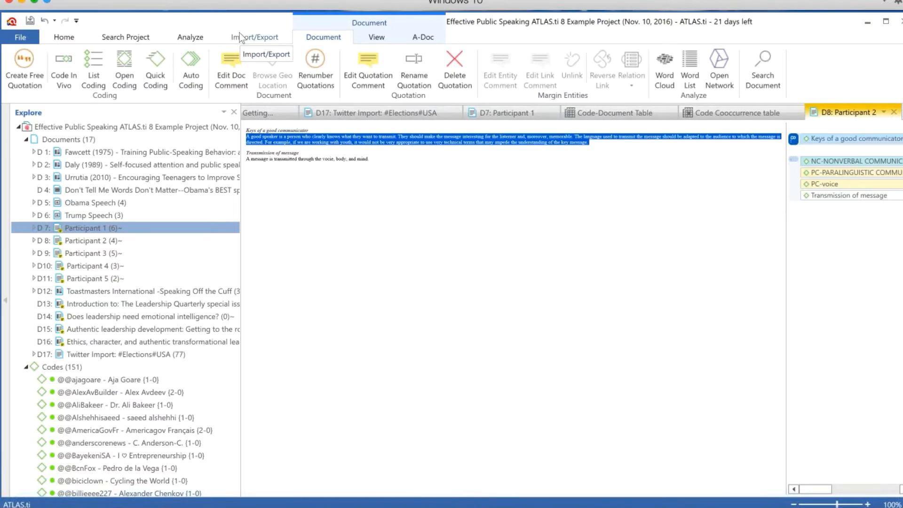
# Return to the filled Code Cooccurrence Table and review its verbal and paralinguistic communication cells
pyautogui.click(190, 38)
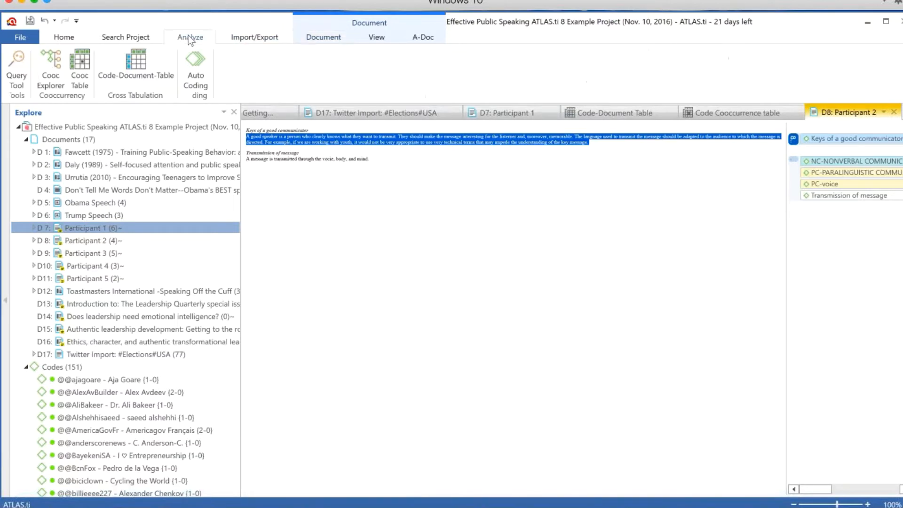
pyautogui.click(77, 85)
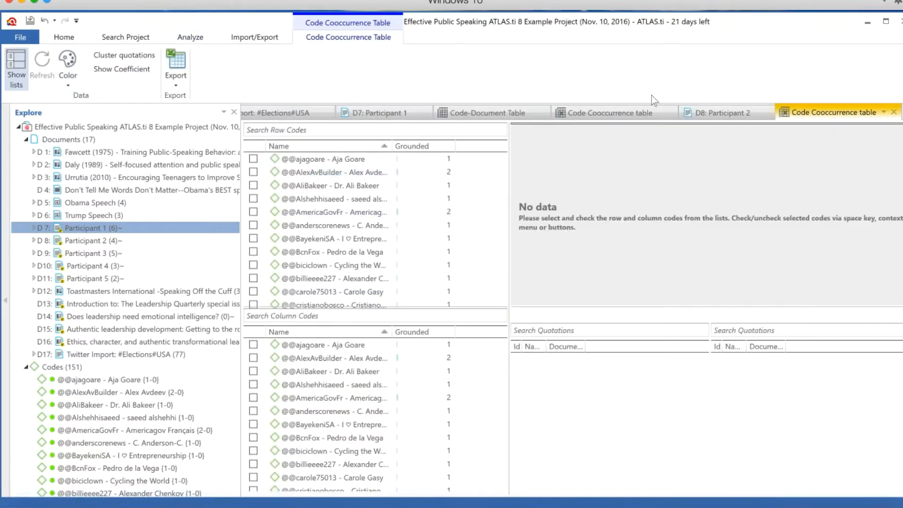
pyautogui.click(622, 109)
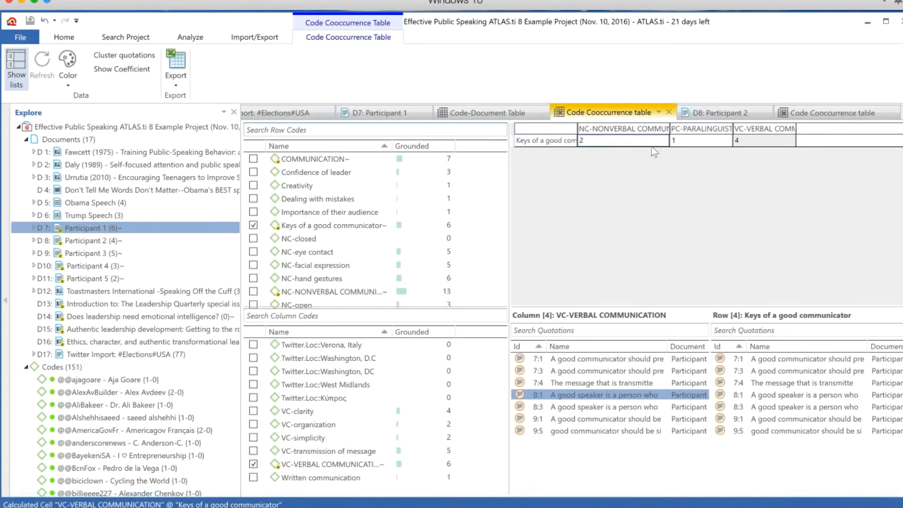
pyautogui.moveTo(765, 136)
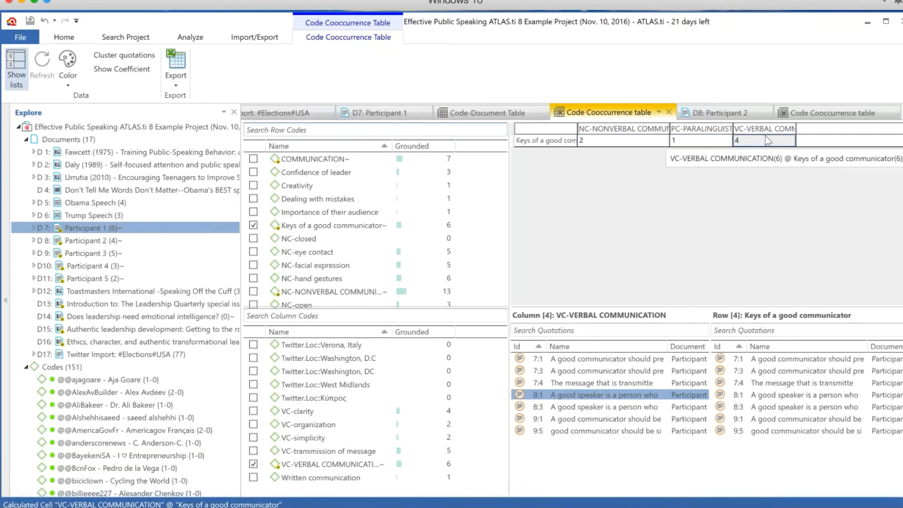
pyautogui.moveTo(695, 144)
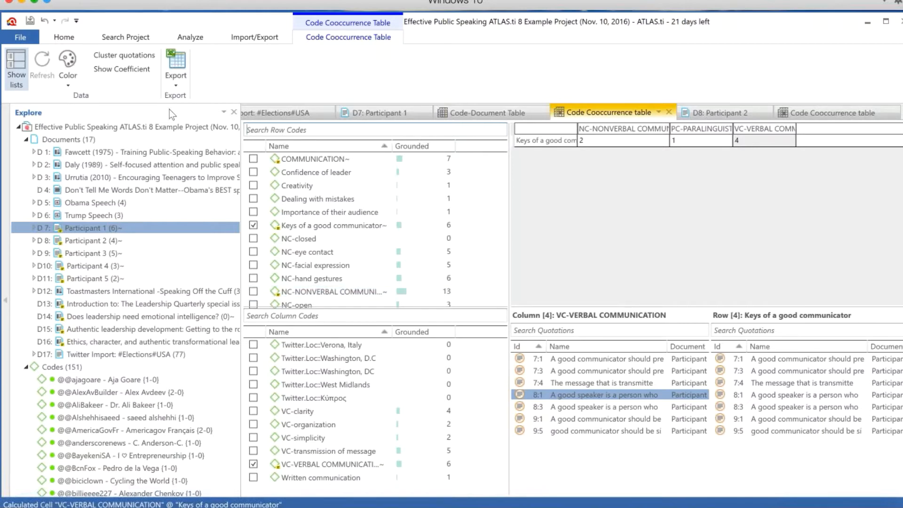
# Open the Query Tool, collapse the Explore pane and enlarge the Codes list to show the communication codes
pyautogui.click(196, 34)
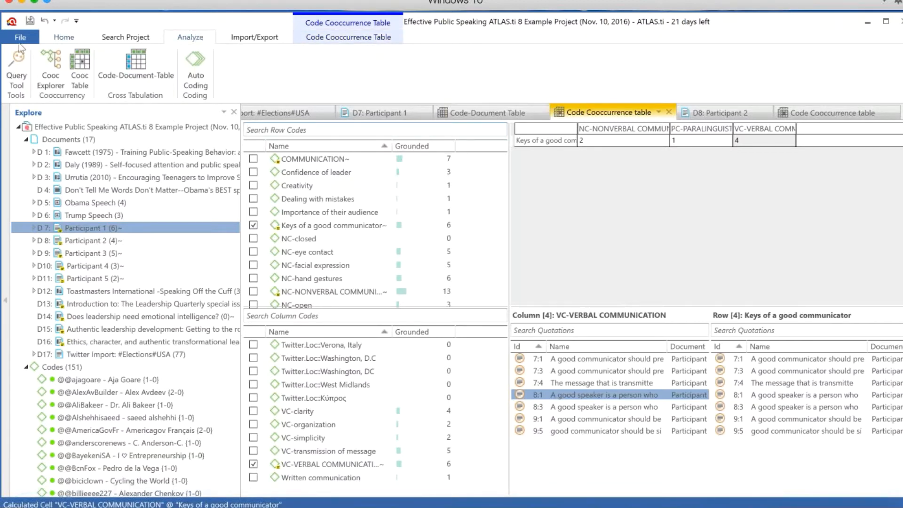
pyautogui.click(8, 78)
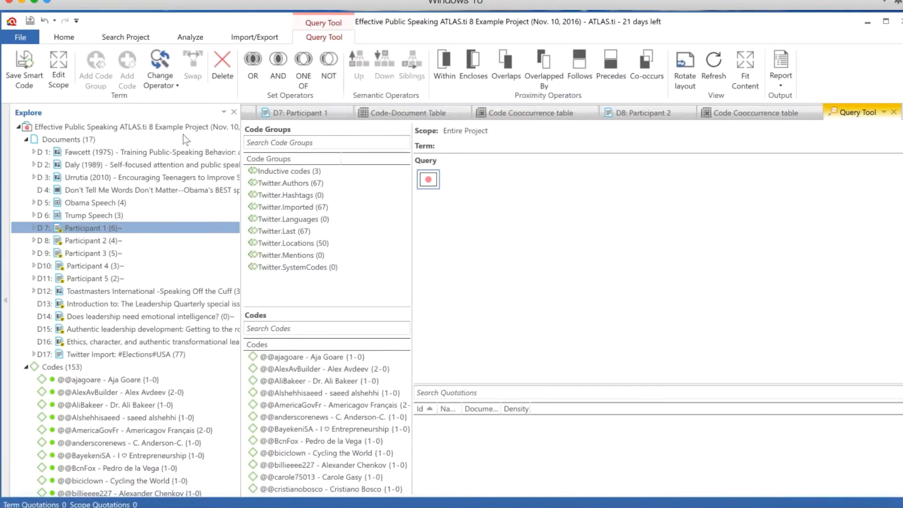
pyautogui.click(5, 300)
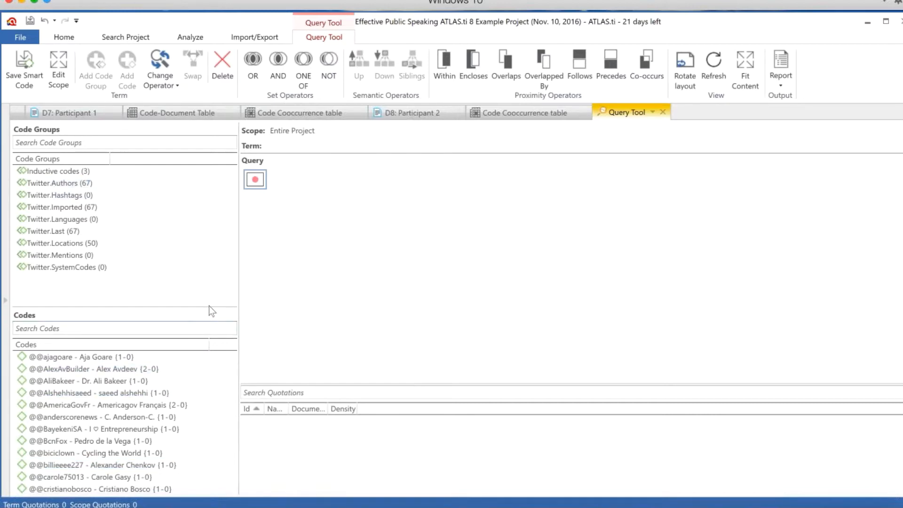
pyautogui.moveTo(209, 306); pyautogui.dragTo(205, 193)
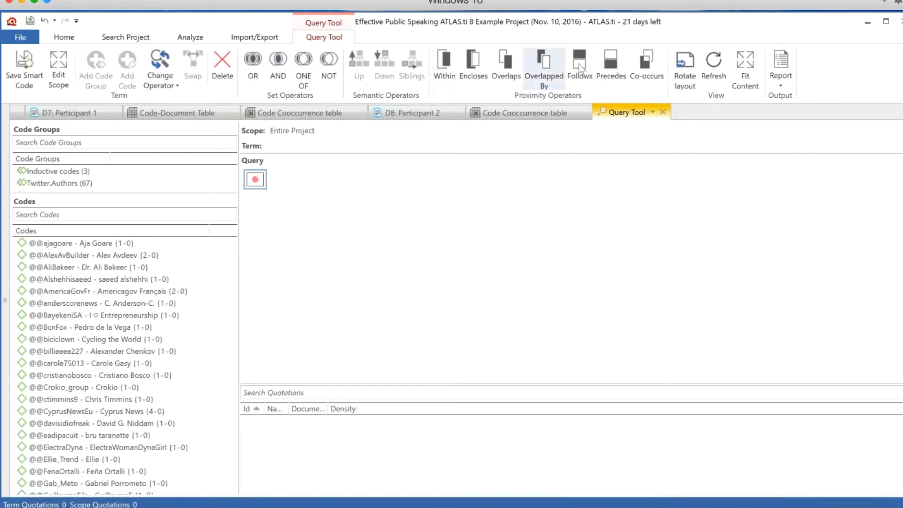
pyautogui.moveTo(232, 254); pyautogui.dragTo(226, 369)
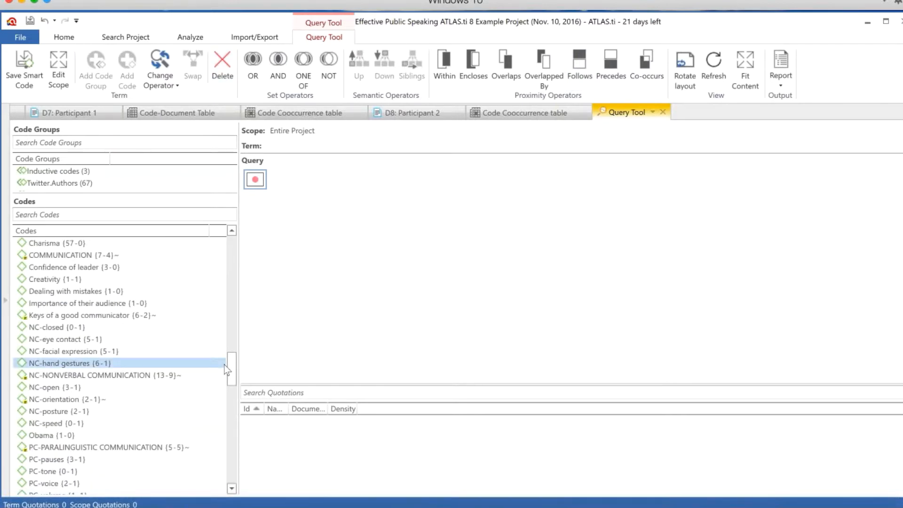
# Build a query that combines the codes Keys of a good communicator and NC-NONVERBAL COMMUNICATION with the AND operator
pyautogui.doubleClick(131, 314)
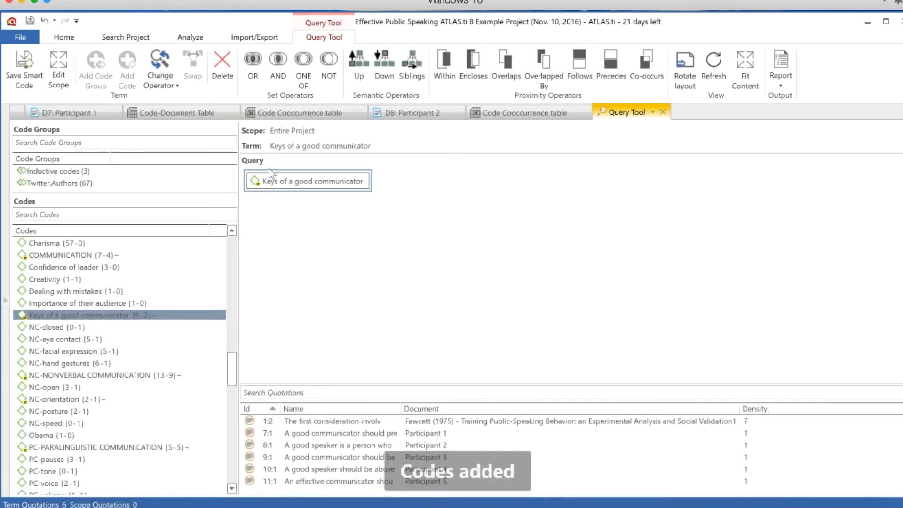
pyautogui.click(280, 64)
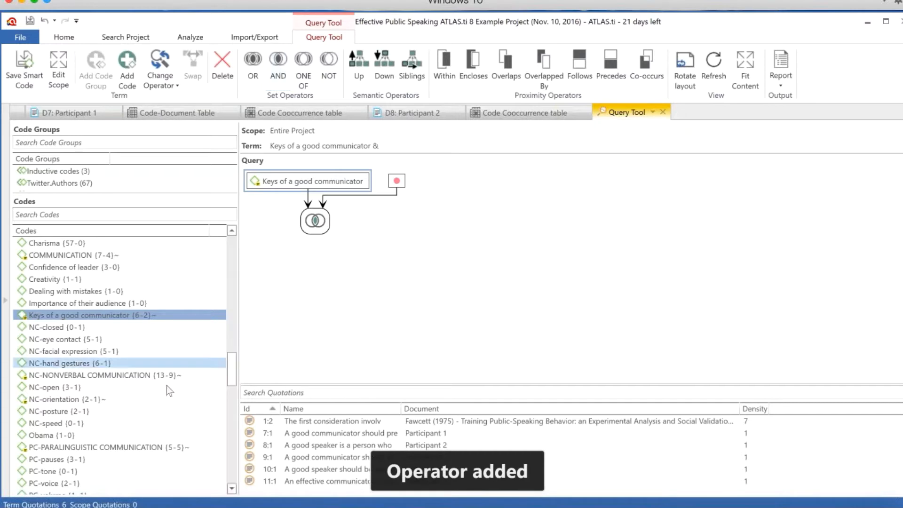
pyautogui.doubleClick(136, 375)
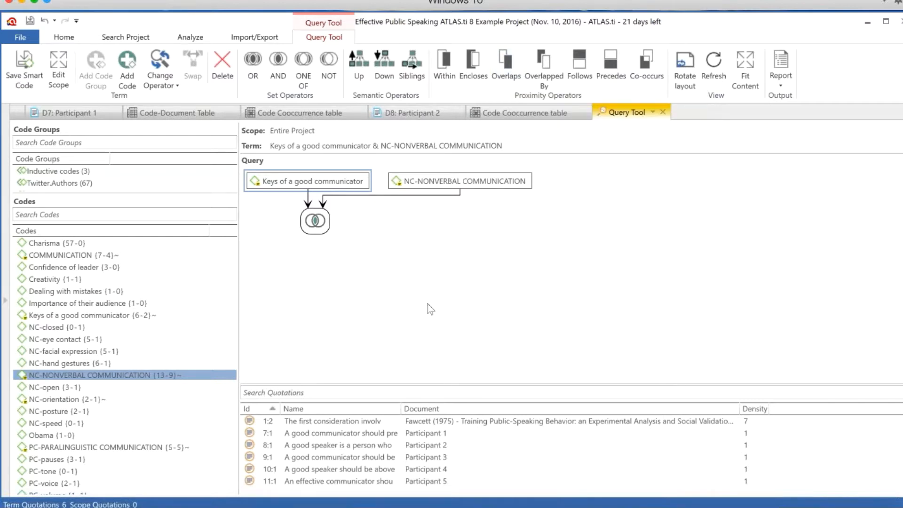
# Open the Document Manager, look at the description of its document report function, and close the manager
pyautogui.click(60, 36)
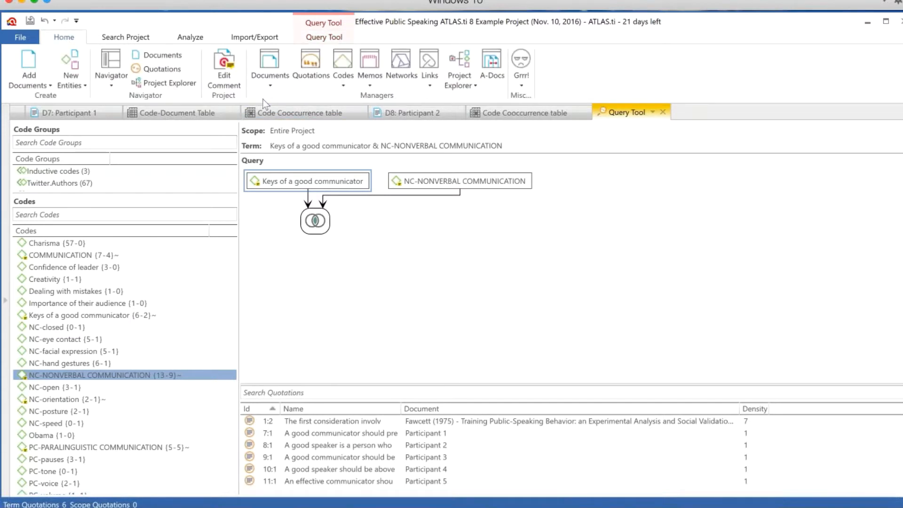
pyautogui.click(269, 61)
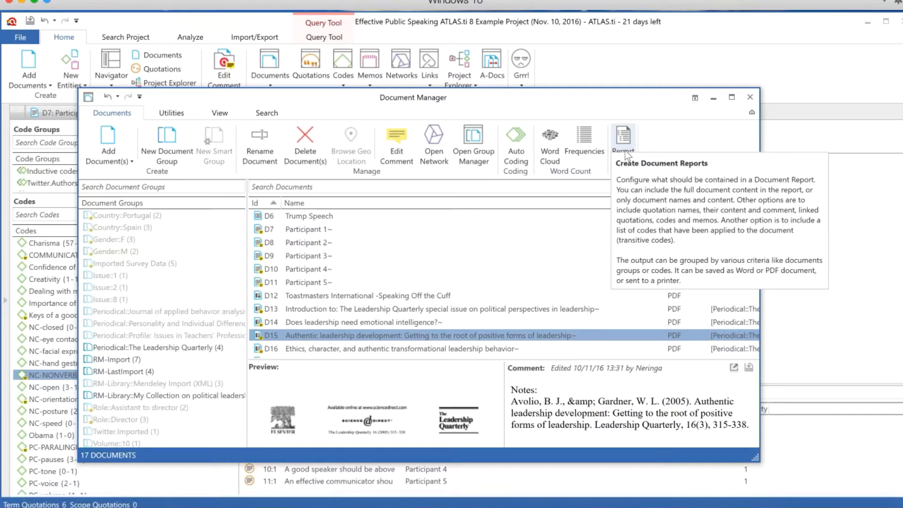
pyautogui.click(750, 97)
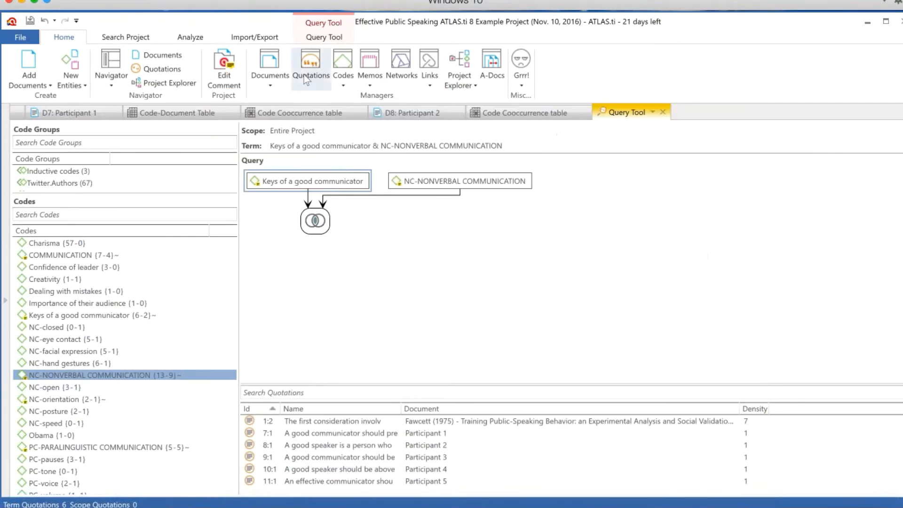
# Open the Code Manager, widen it, and start a report on all codes with grouping left at Nothing
pyautogui.click(348, 70)
pyautogui.click(343, 63)
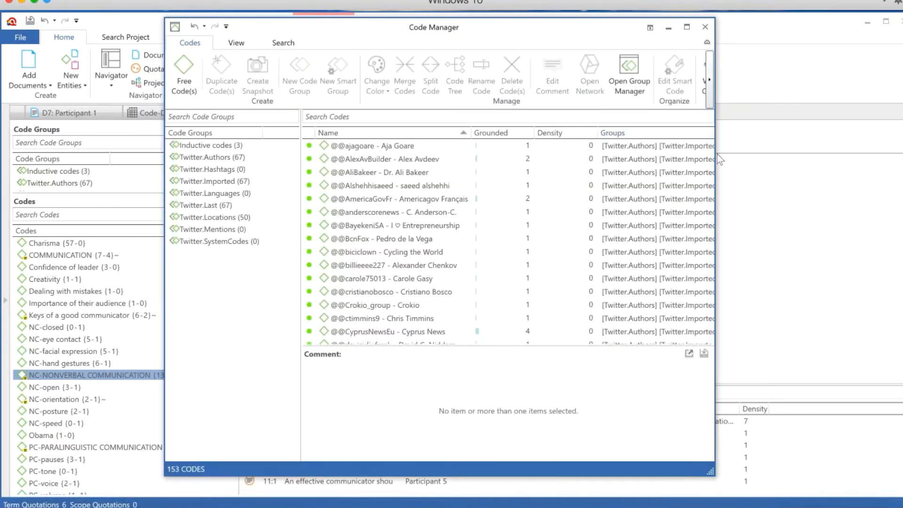
pyautogui.moveTo(715, 153); pyautogui.dragTo(873, 153)
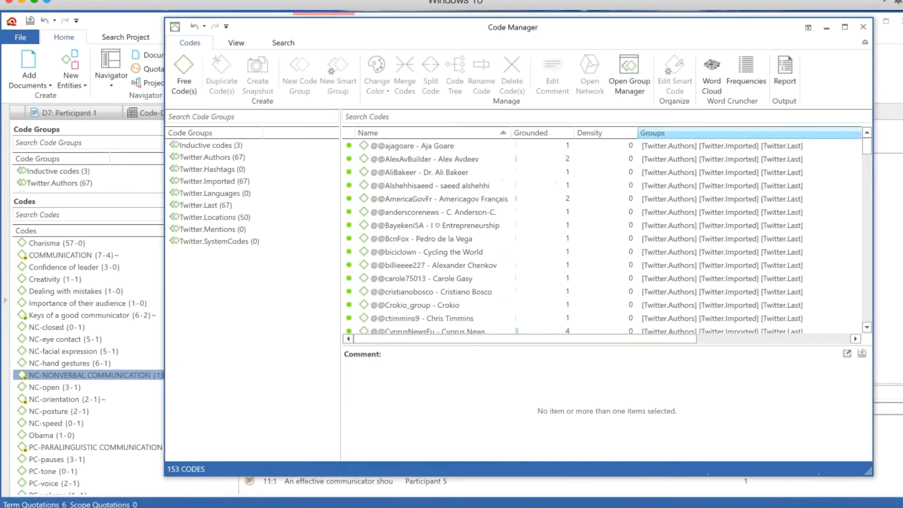
pyautogui.click(788, 76)
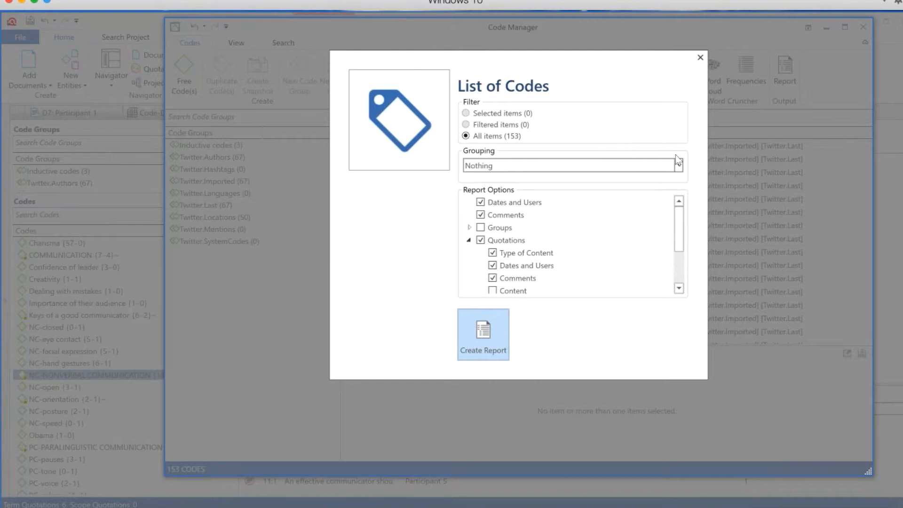
pyautogui.click(677, 166)
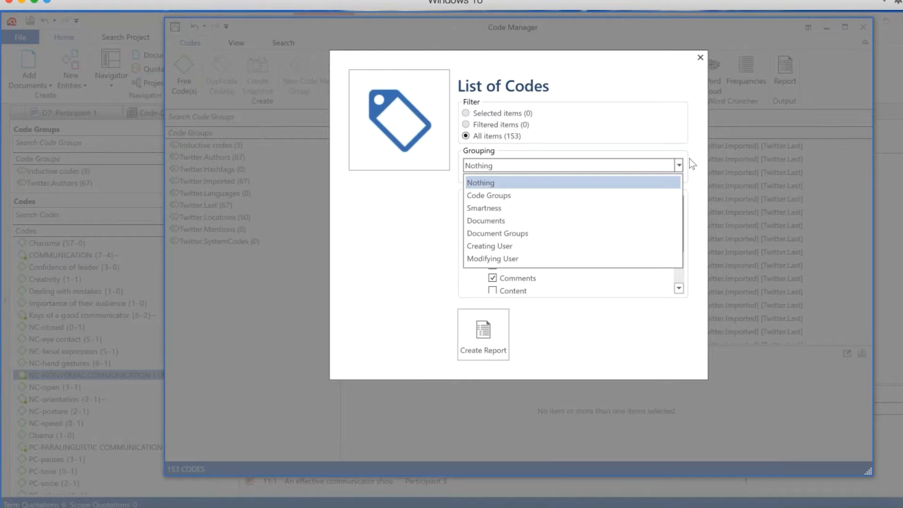
pyautogui.click(692, 160)
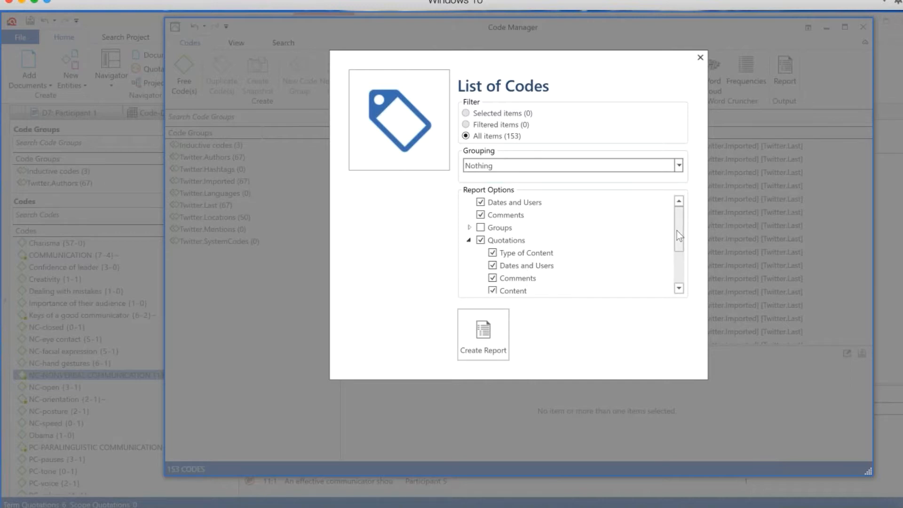
# Include the content and codes of quotations in the List of Codes report and create the report
pyautogui.scroll(-2, 676, 230)
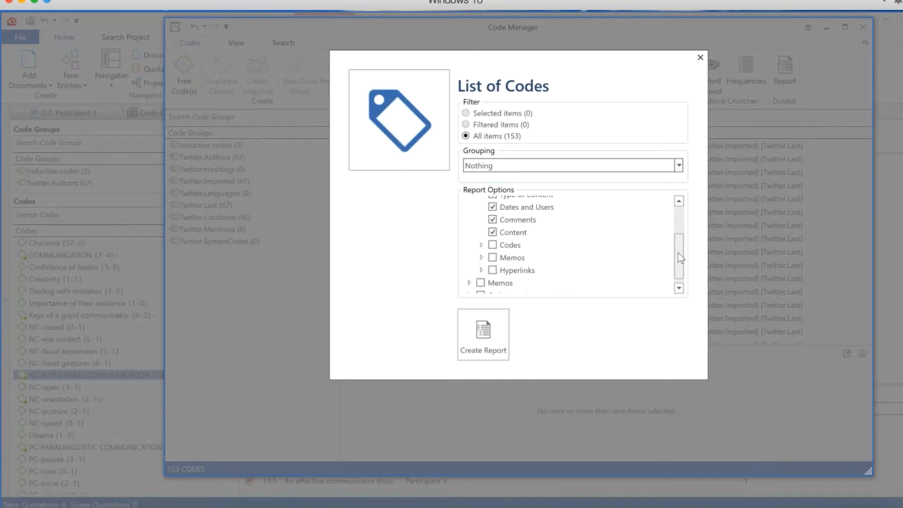
pyautogui.click(492, 245)
pyautogui.moveTo(680, 240); pyautogui.dragTo(680, 288)
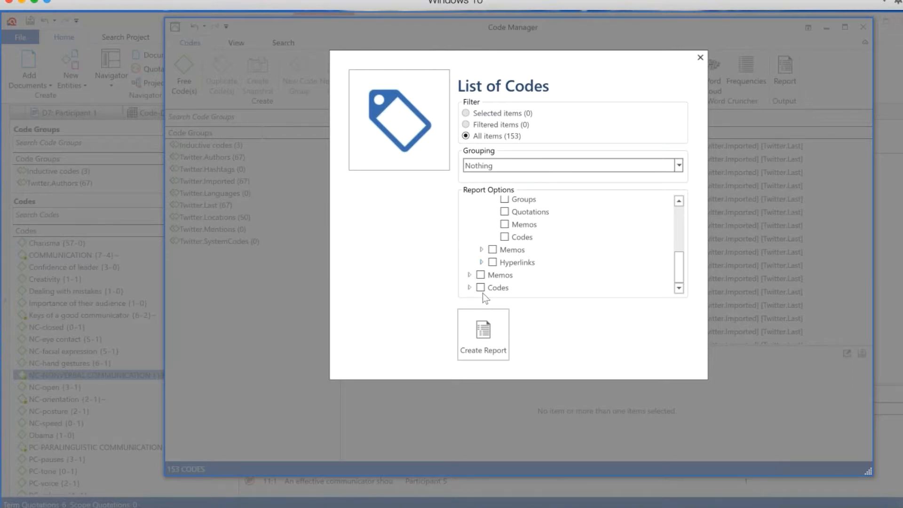
pyautogui.click(484, 329)
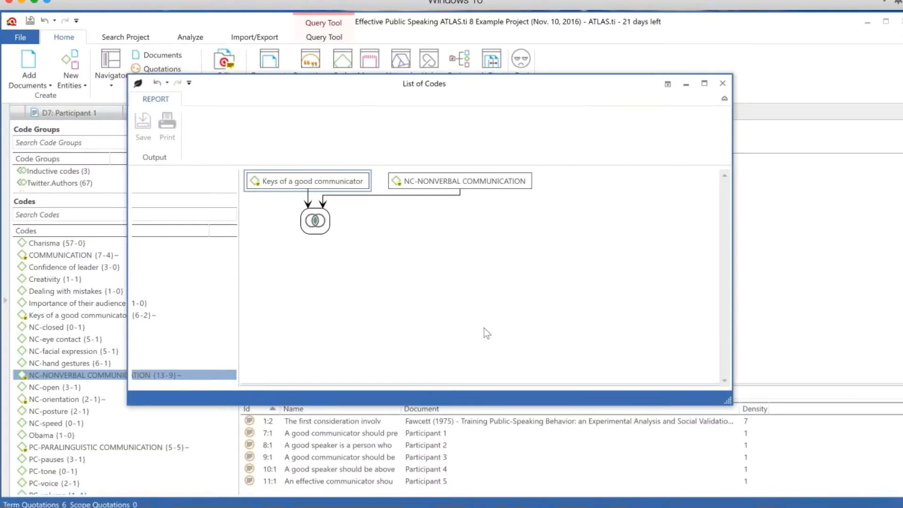
# Maximize the List of Codes report, read through the codes with their quotations, and close the report
pyautogui.click(703, 84)
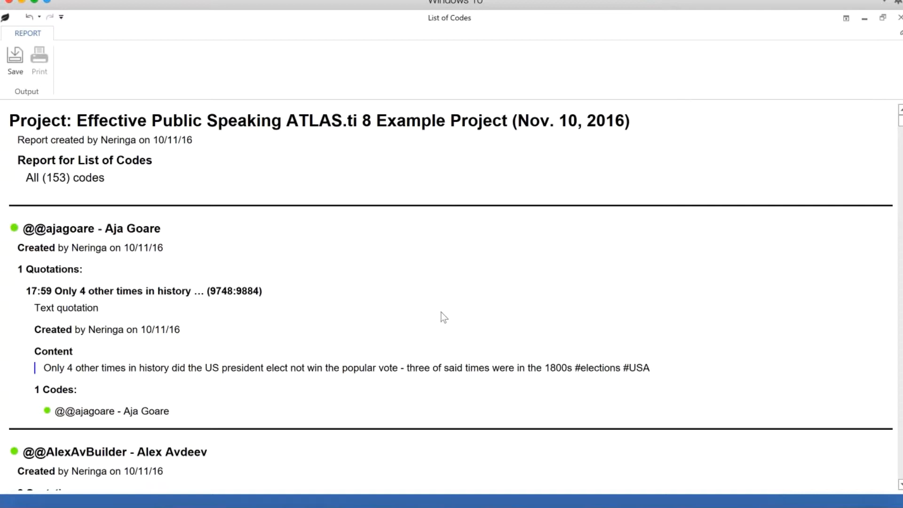
pyautogui.scroll(-10, 403, 379)
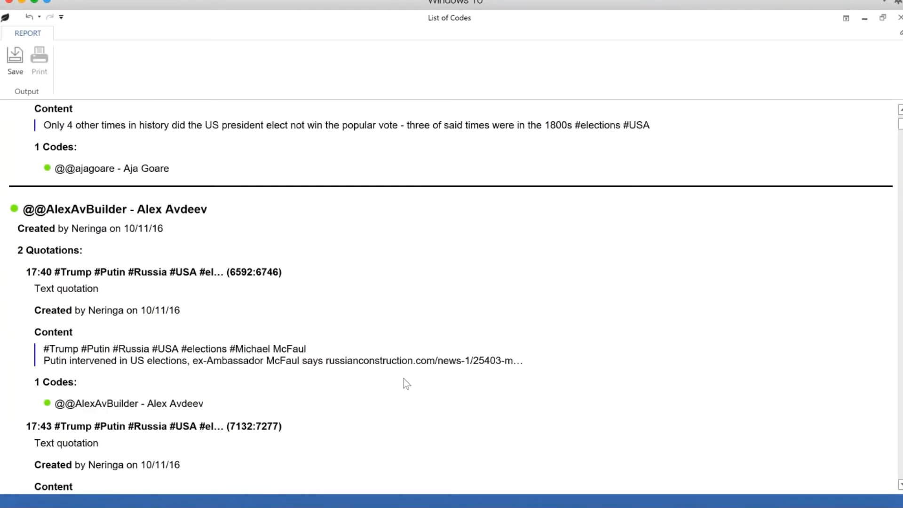
pyautogui.moveTo(900, 135); pyautogui.dragTo(886, 85)
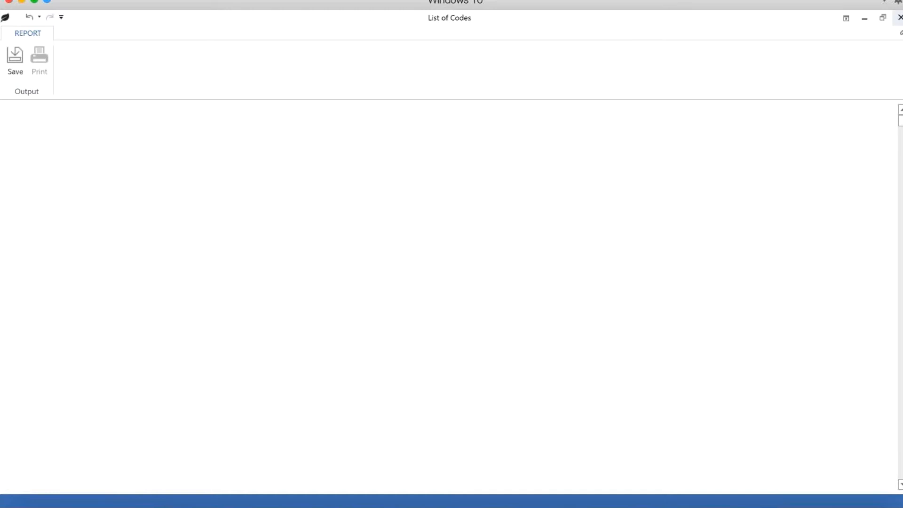
pyautogui.click(899, 17)
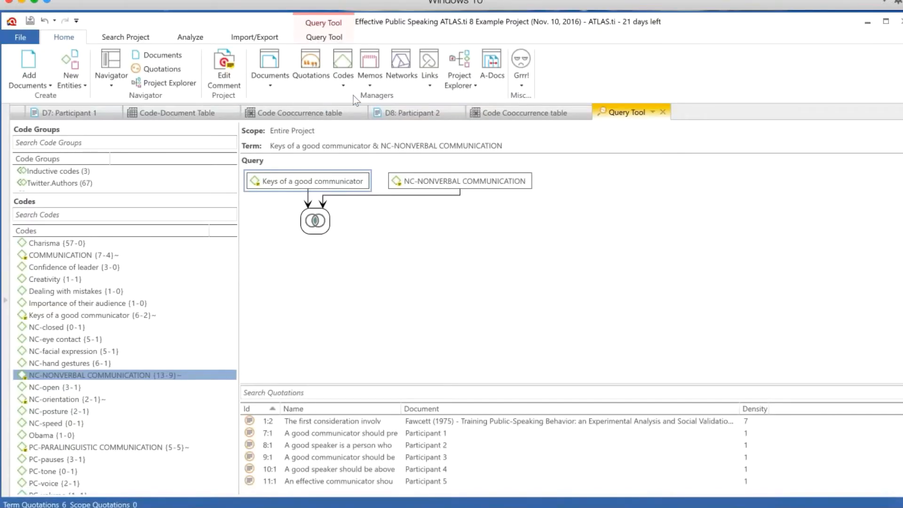
# Create an ungrouped report on all memos from the Memo Manager, view it, and close it
pyautogui.click(367, 65)
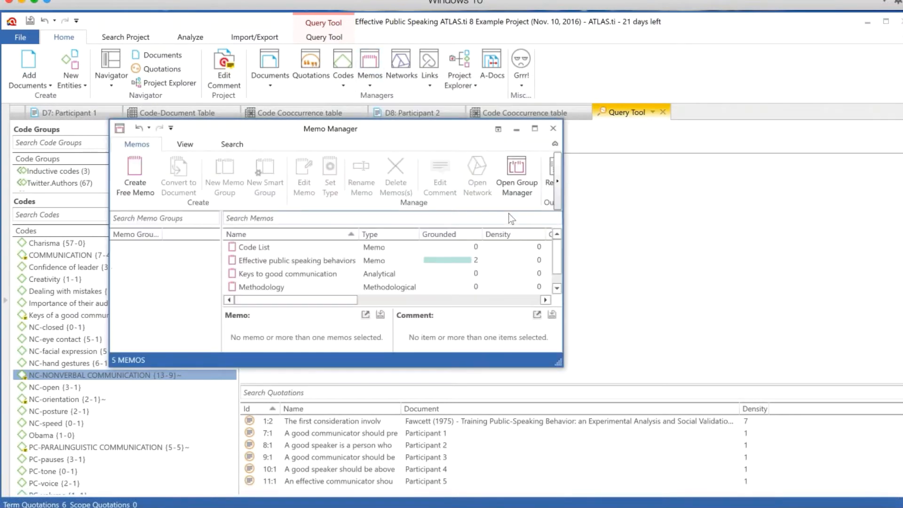
pyautogui.moveTo(564, 236); pyautogui.dragTo(760, 236)
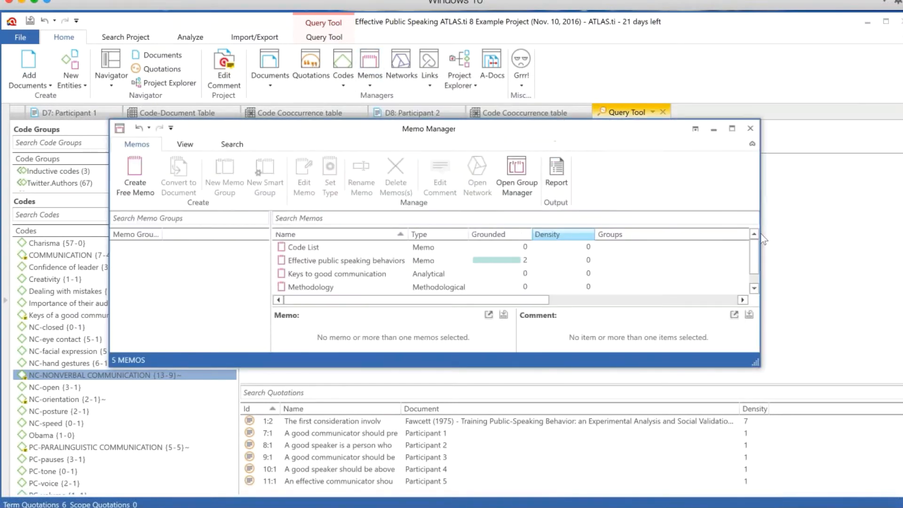
pyautogui.click(565, 183)
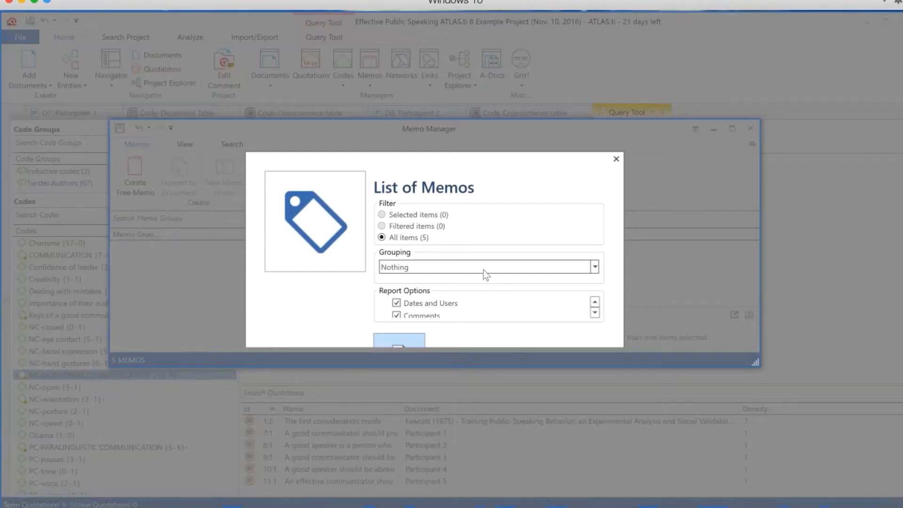
pyautogui.click(595, 313)
pyautogui.click(595, 313)
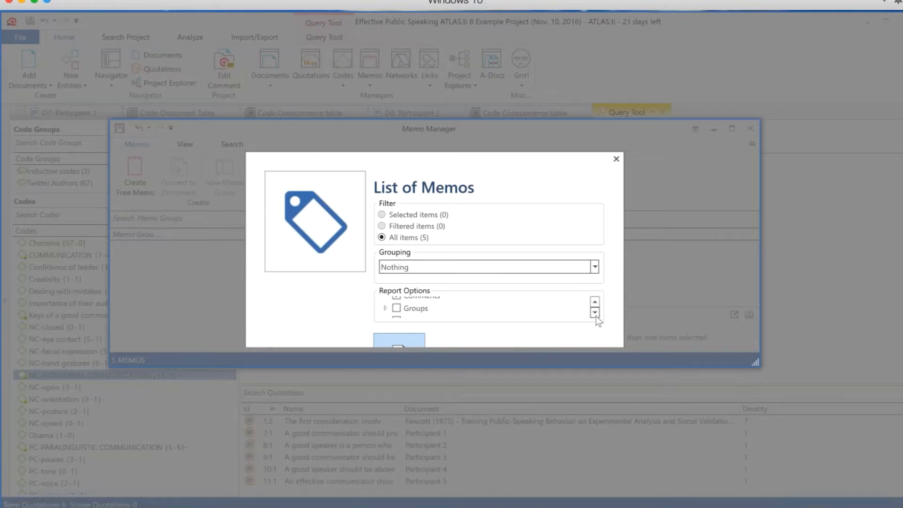
pyautogui.click(404, 341)
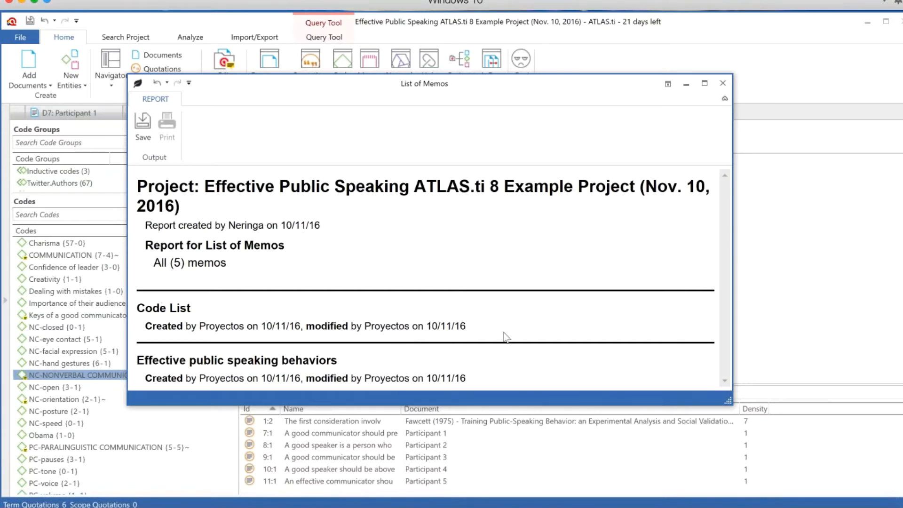
pyautogui.click(722, 83)
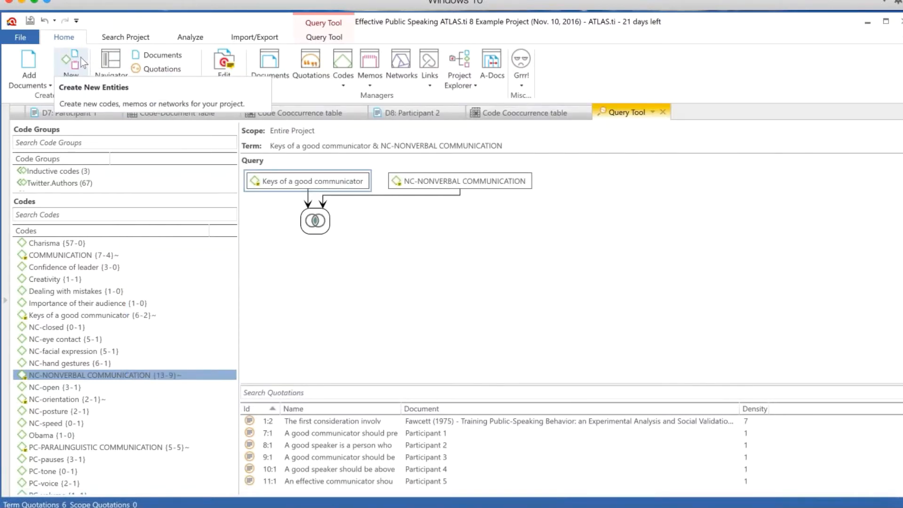
# Save the project and undo the query term until the query is empty
pyautogui.click(30, 19)
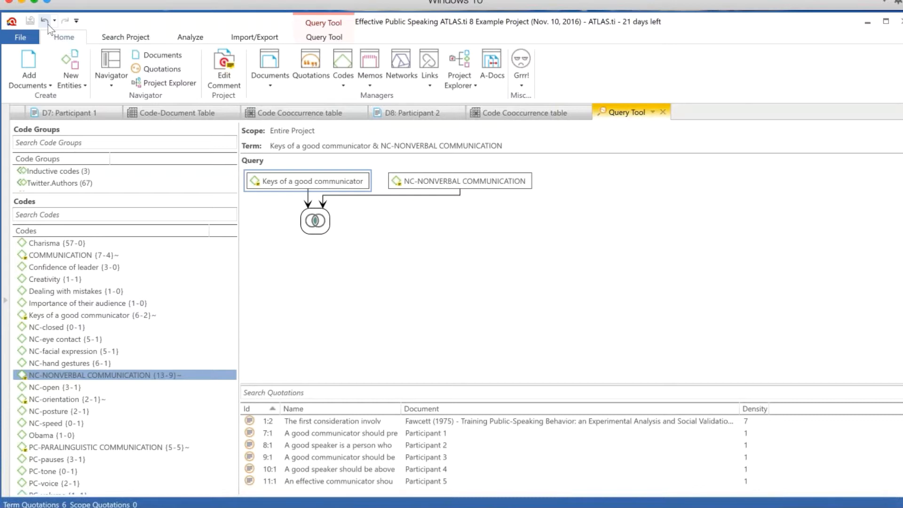
pyautogui.click(48, 27)
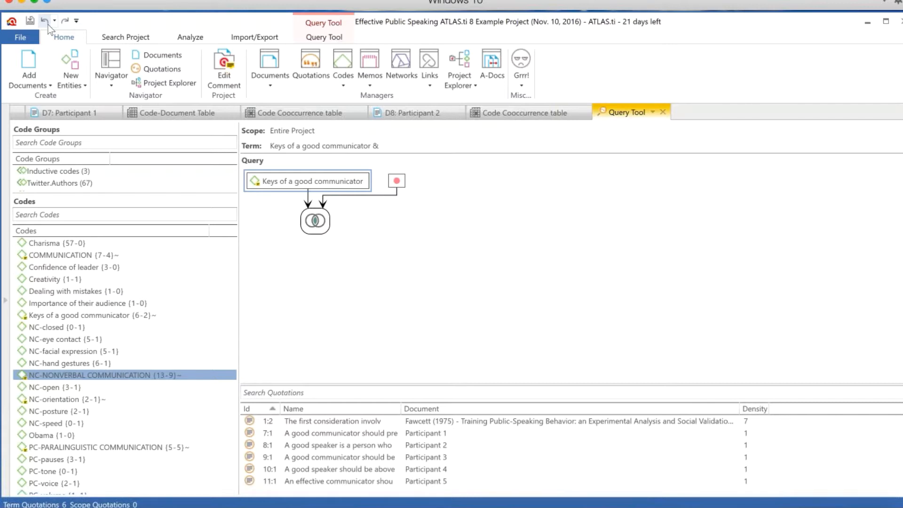
pyautogui.click(44, 21)
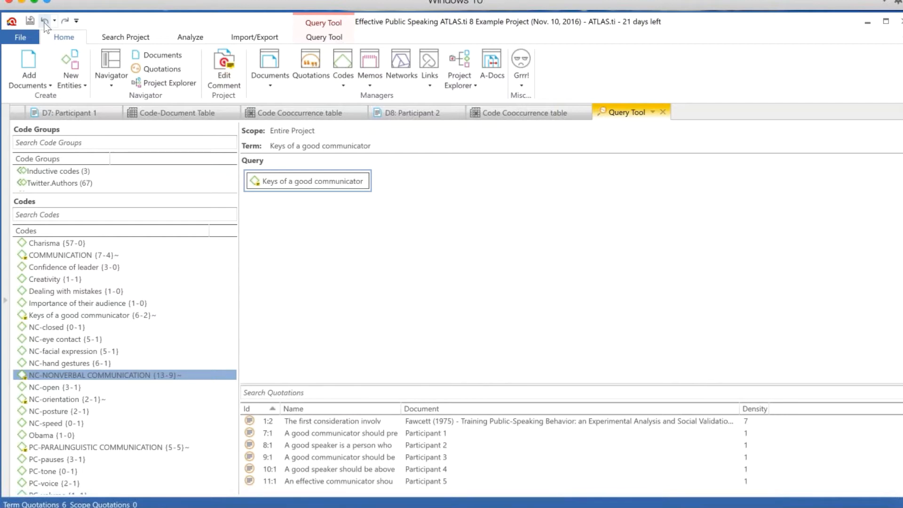
pyautogui.click(45, 21)
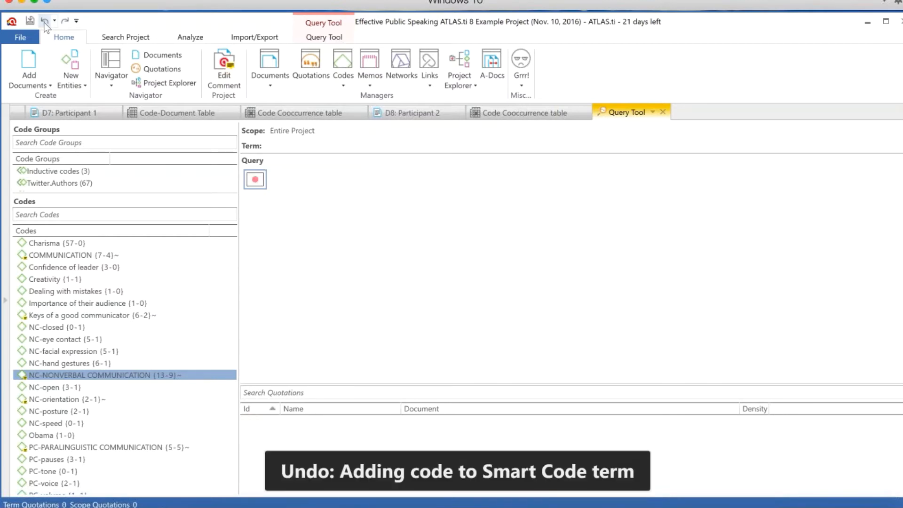
# Undo the earlier auto coding, new code creation and hyperlink creation
pyautogui.click(45, 22)
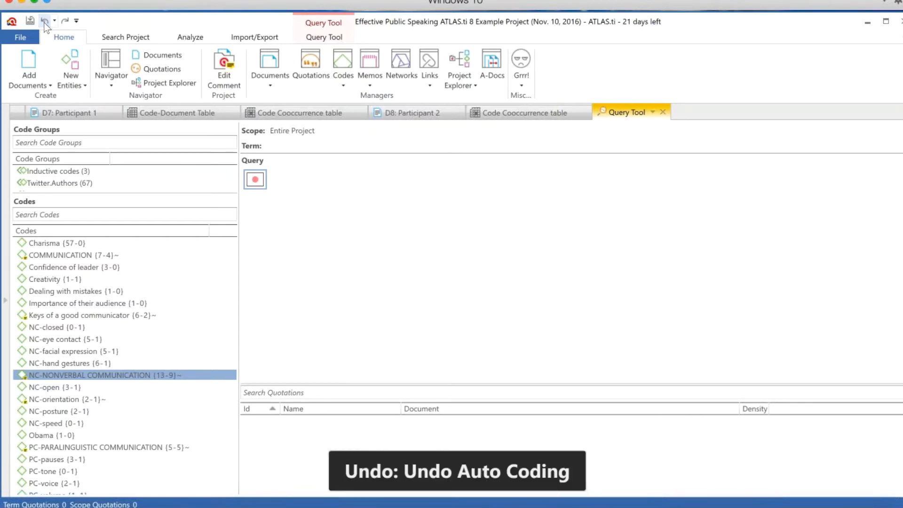
pyautogui.click(45, 21)
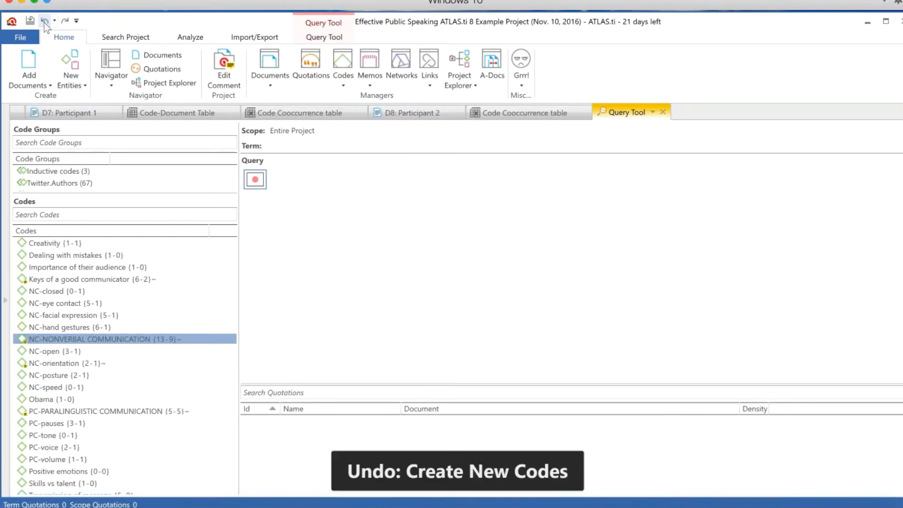
pyautogui.click(44, 21)
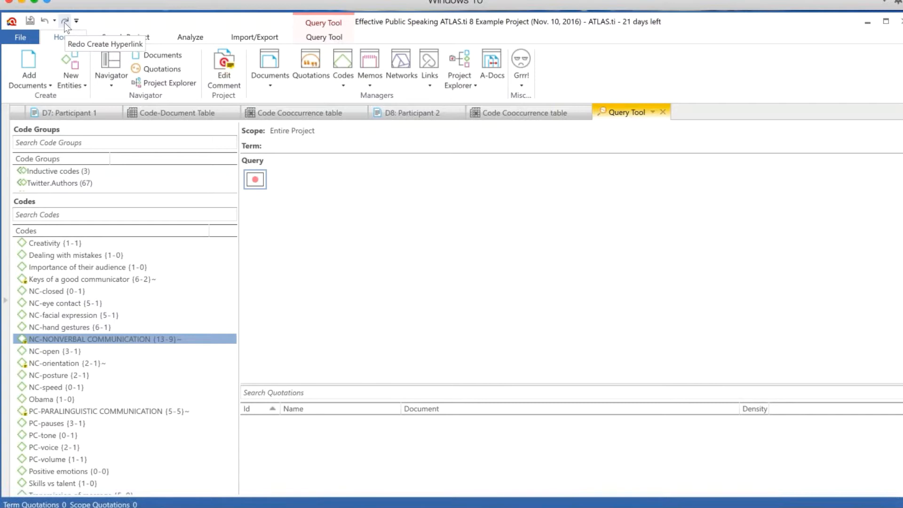
# Redo the hyperlink creation and the creation of the new codes
pyautogui.click(64, 21)
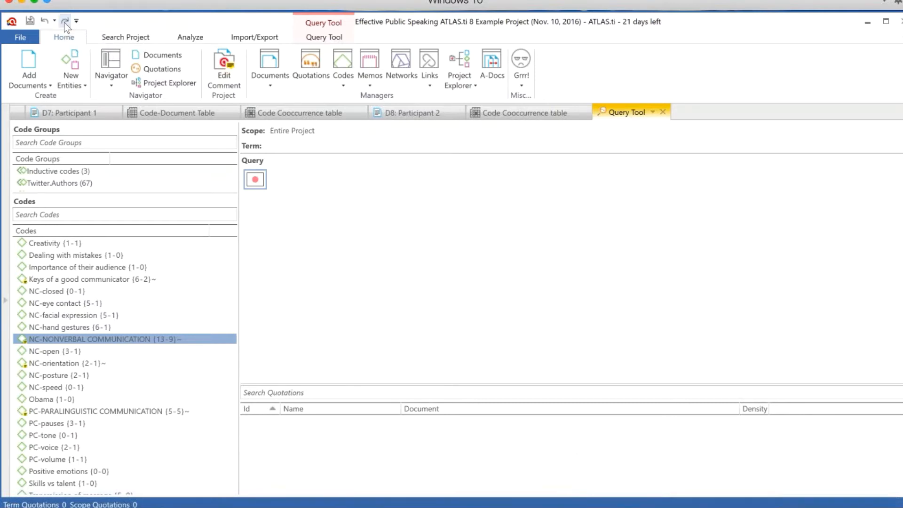
pyautogui.click(65, 22)
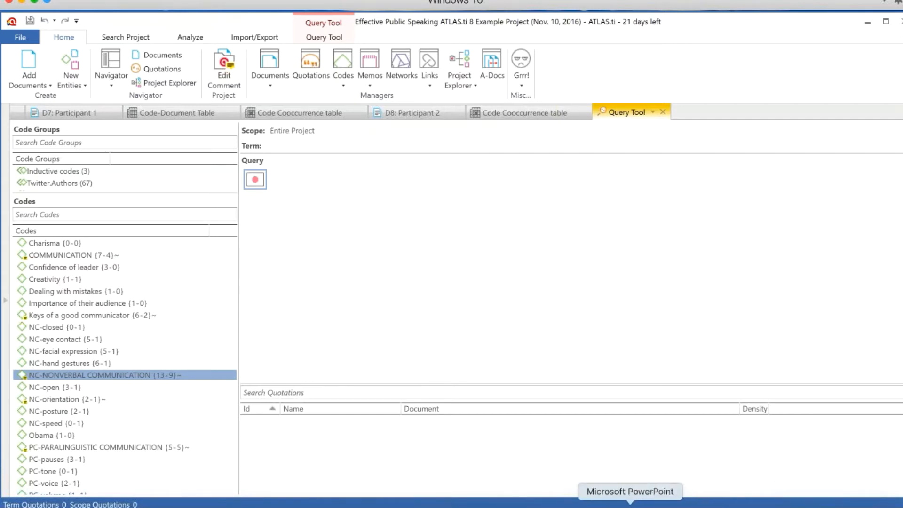
# Switch to PowerPoint and present slide 11 of the ATLAS.ti 8 Overview presentation as a slide show
pyautogui.click(630, 506)
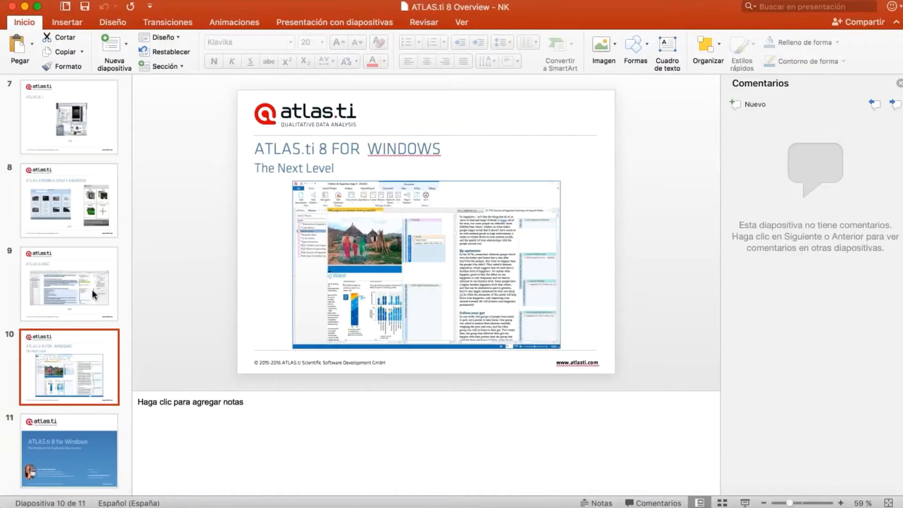
pyautogui.click(62, 451)
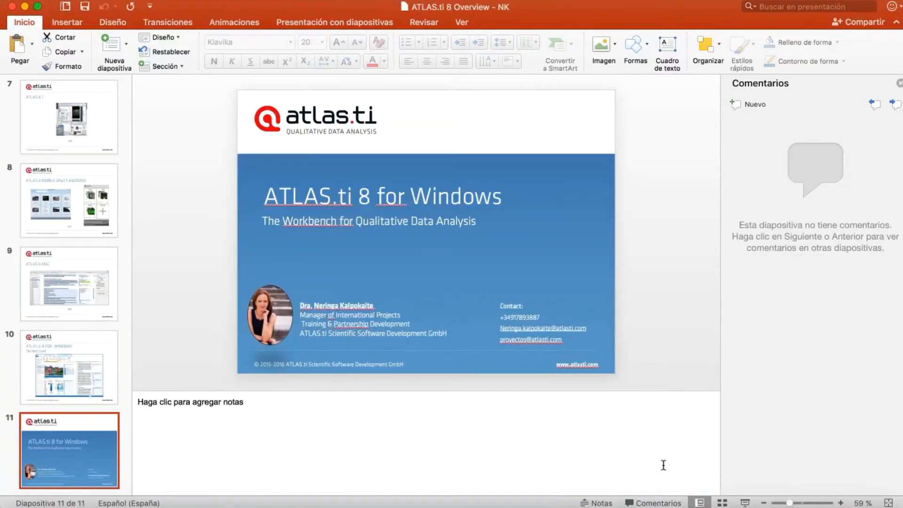
pyautogui.click(744, 503)
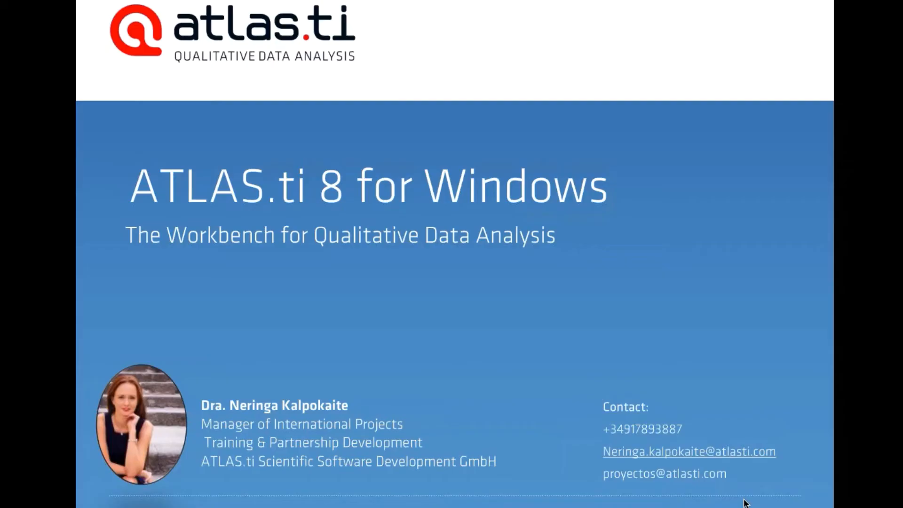